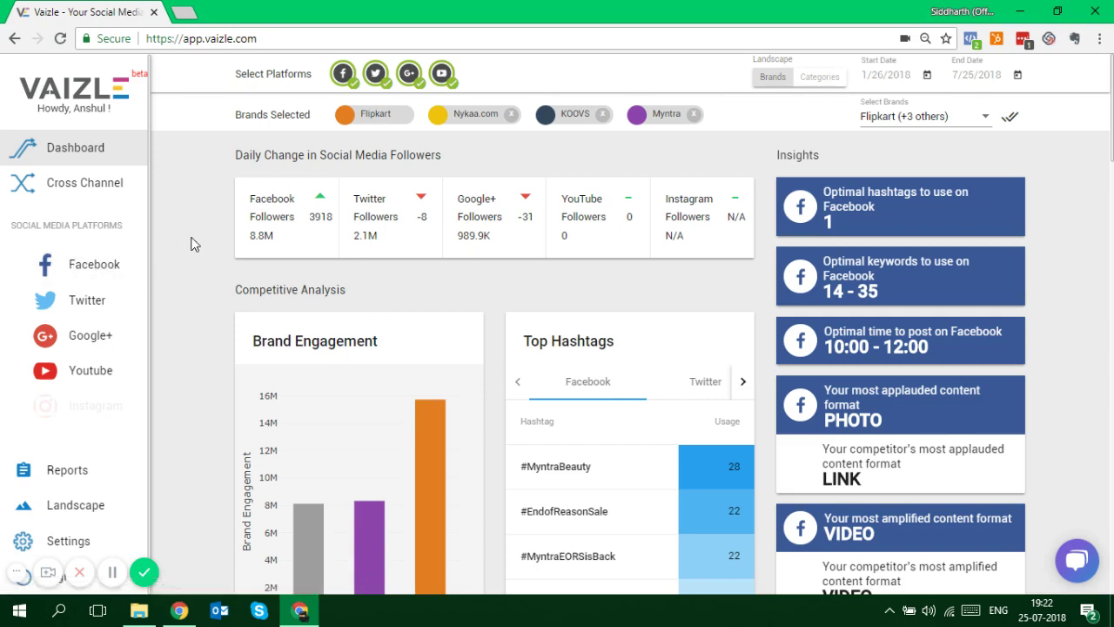
Review the daily change in social media followers for each platform on the dashboard
left_click_drag(235, 155, 453, 156)
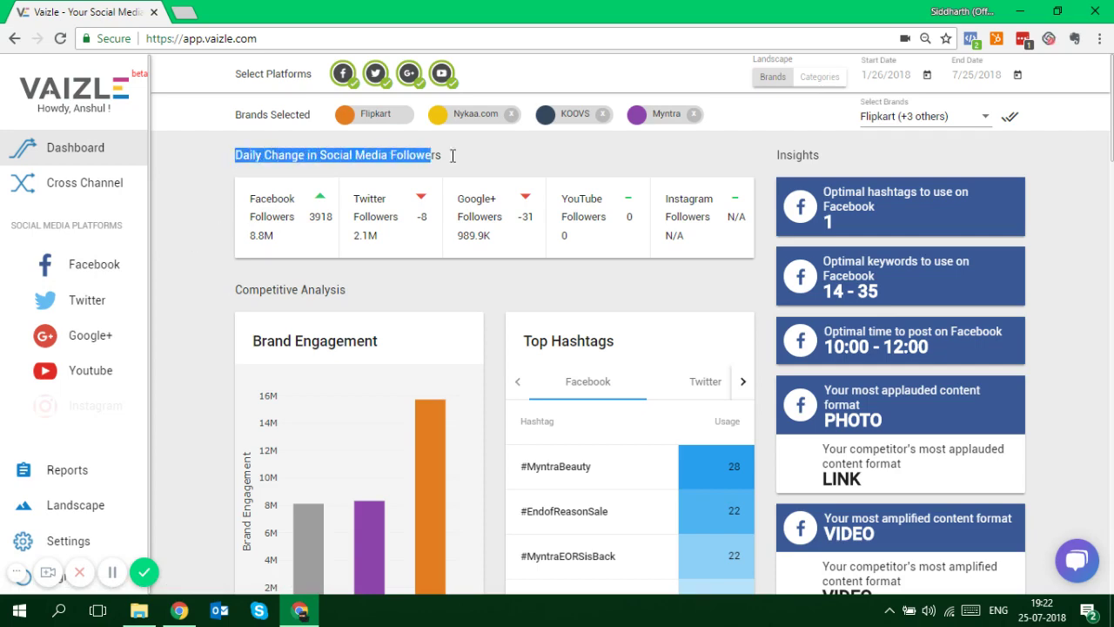
left_click(187, 327)
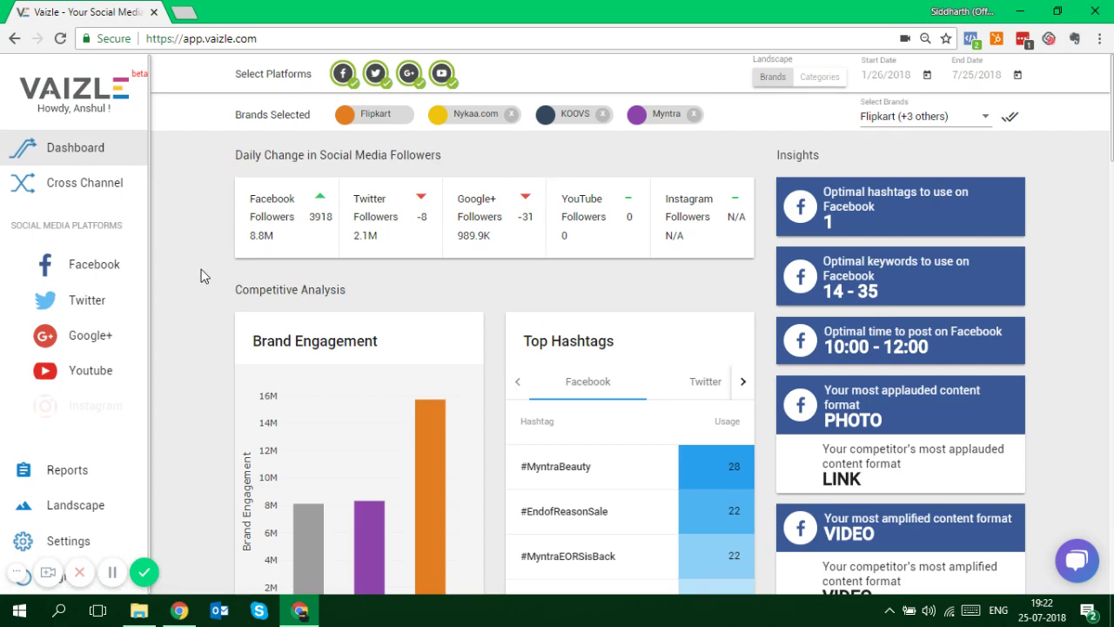
scroll(200, 275, "down", 8)
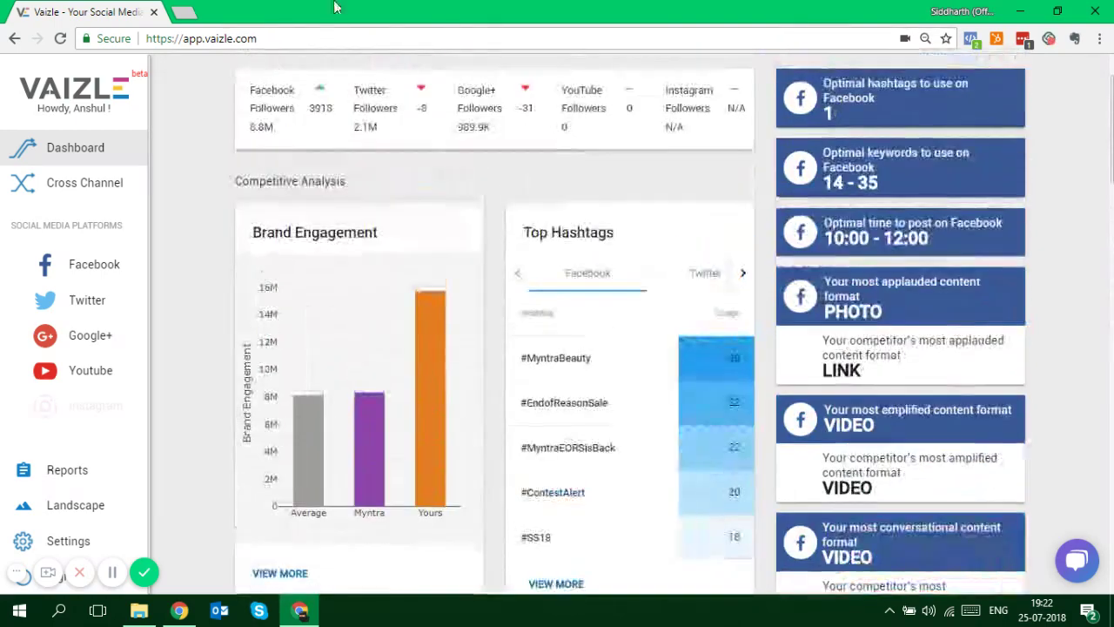
scroll(478, 112, "up", 2)
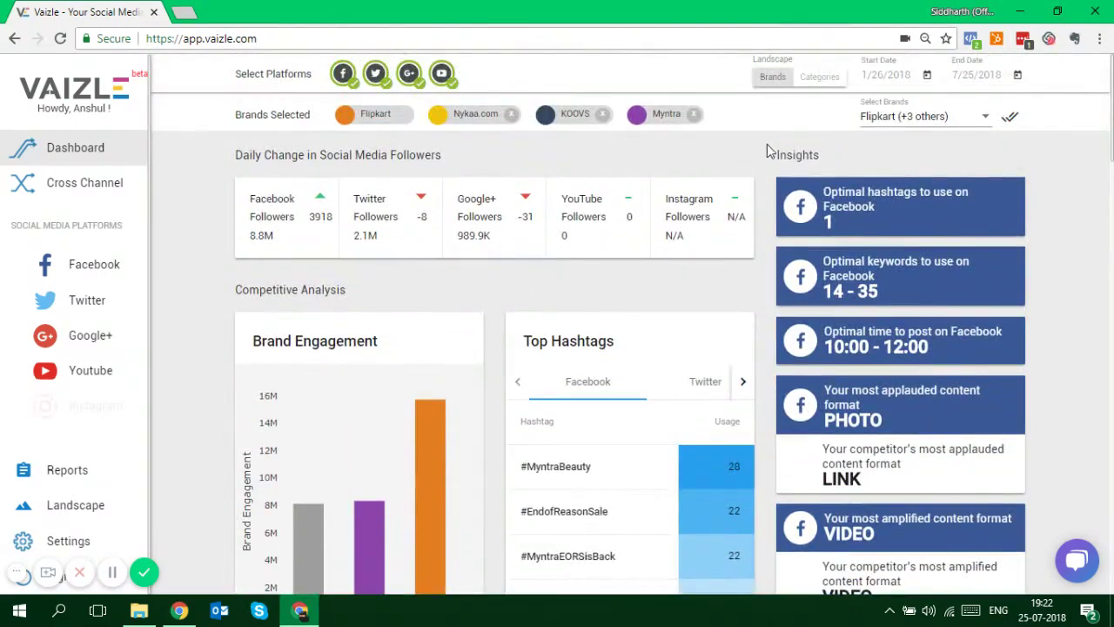
Examine the Facebook insights for optimal hashtags, keywords and posting time, and for the most applauded, amplified and conversational content formats
left_click_drag(767, 150, 825, 161)
left_click(827, 165)
scroll(764, 168, "down", 1)
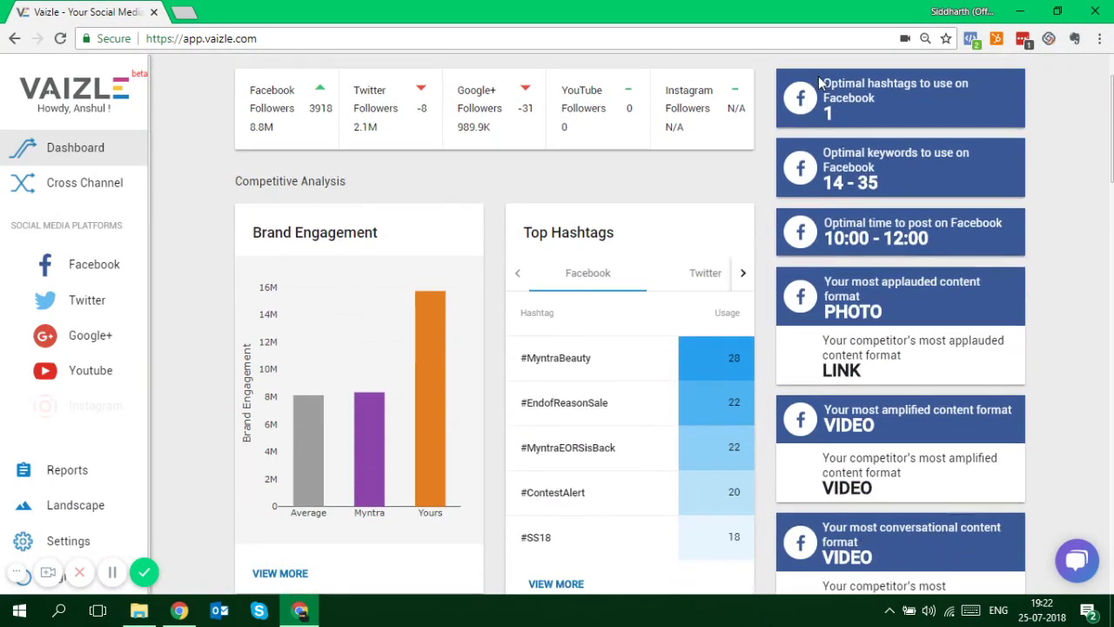
left_click_drag(820, 81, 876, 99)
scroll(875, 99, "up", 1)
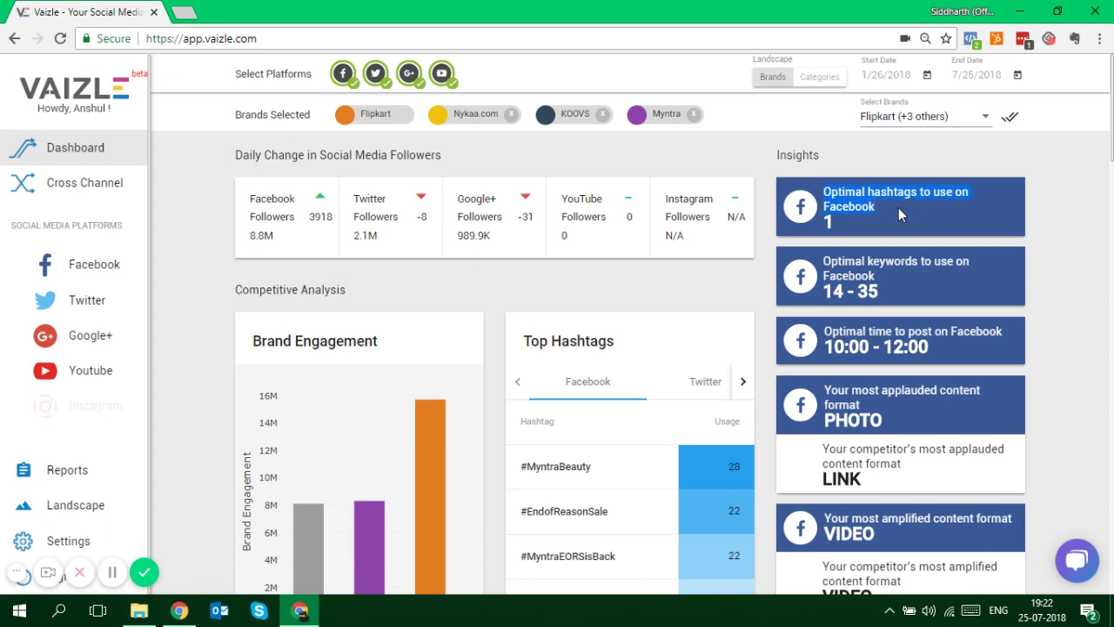
double_click(843, 225)
scroll(843, 224, "down", 1)
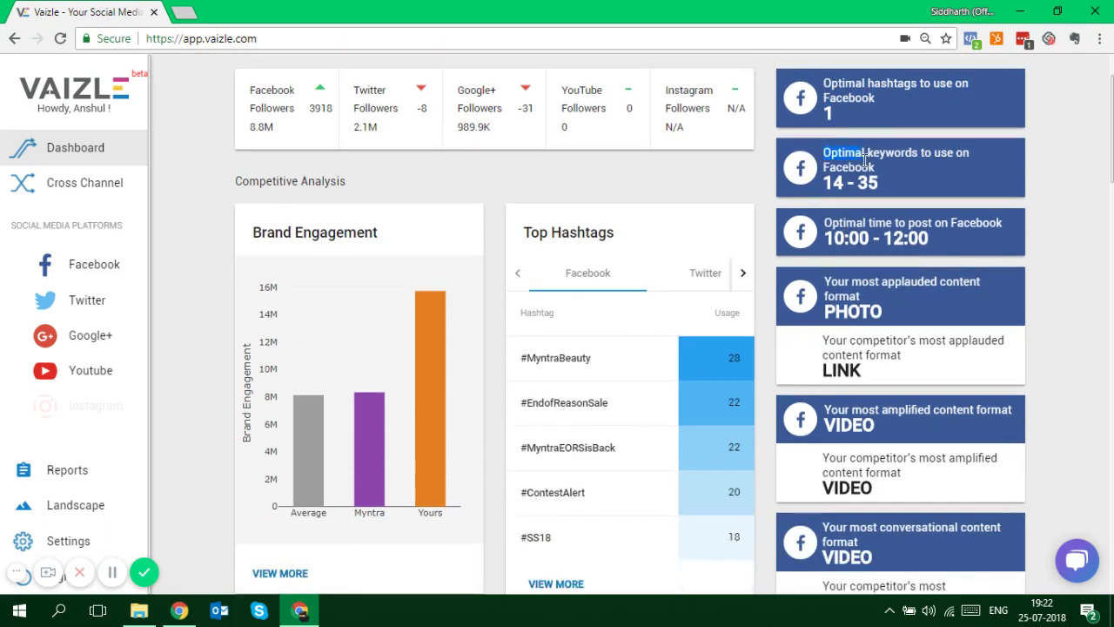
left_click_drag(864, 158, 888, 189)
left_click(809, 191)
scroll(815, 180, "down", 1)
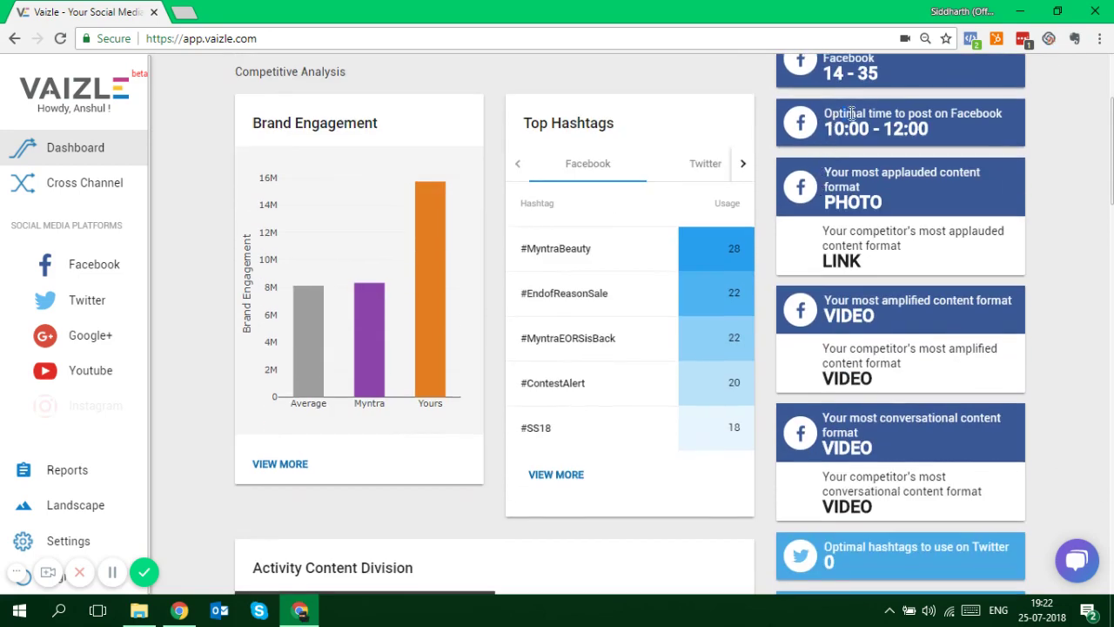
left_click_drag(851, 113, 929, 128)
scroll(914, 198, "down", 1)
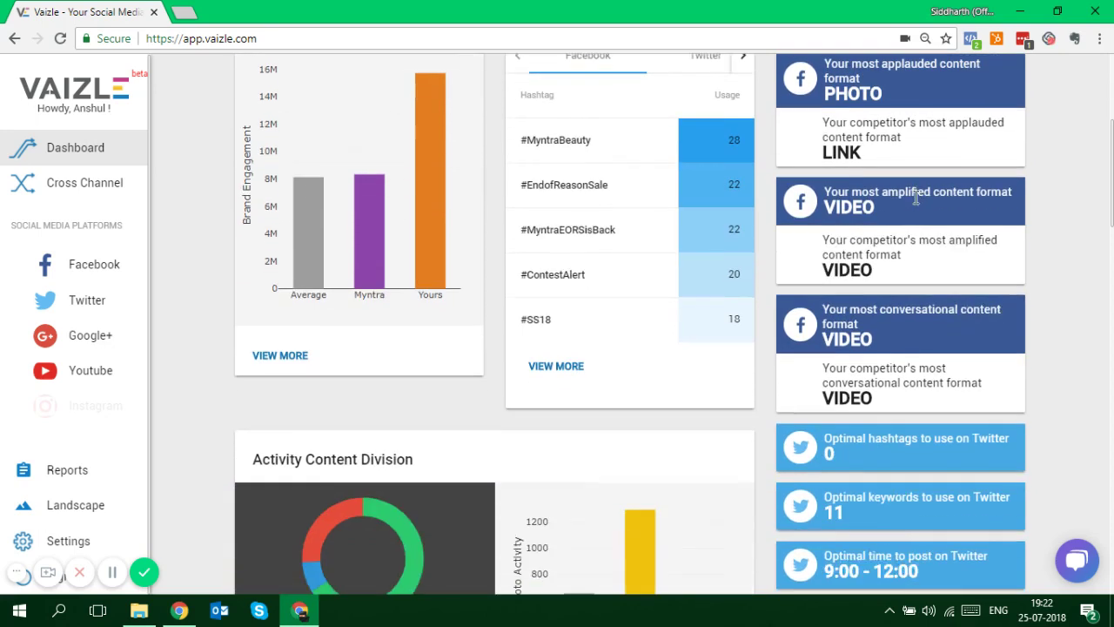
scroll(926, 205, "down", 2)
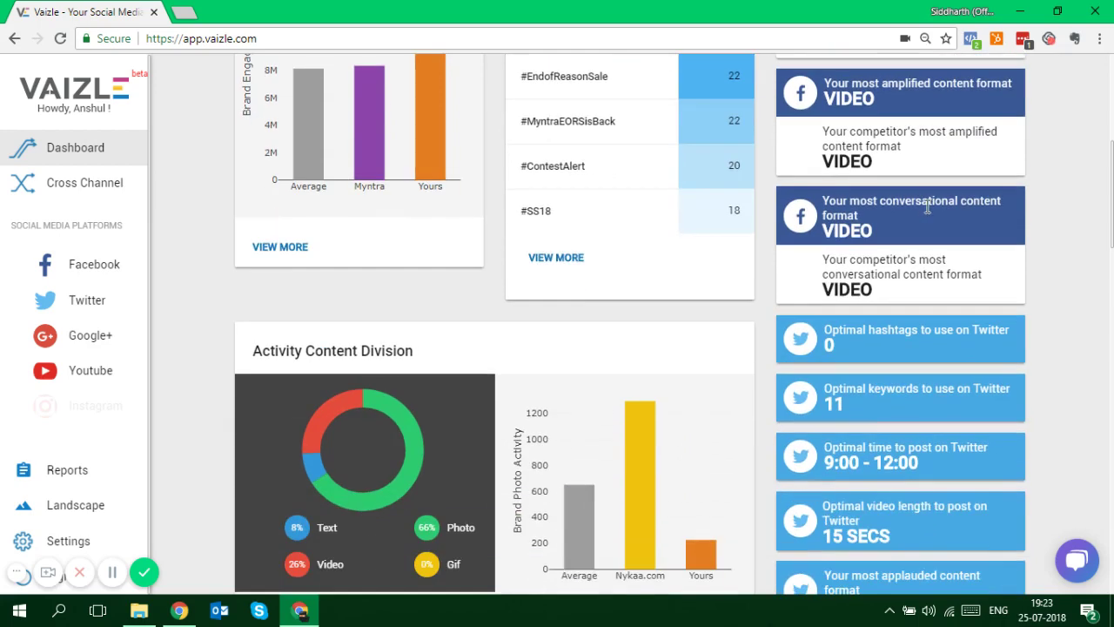
scroll(892, 218, "up", 5)
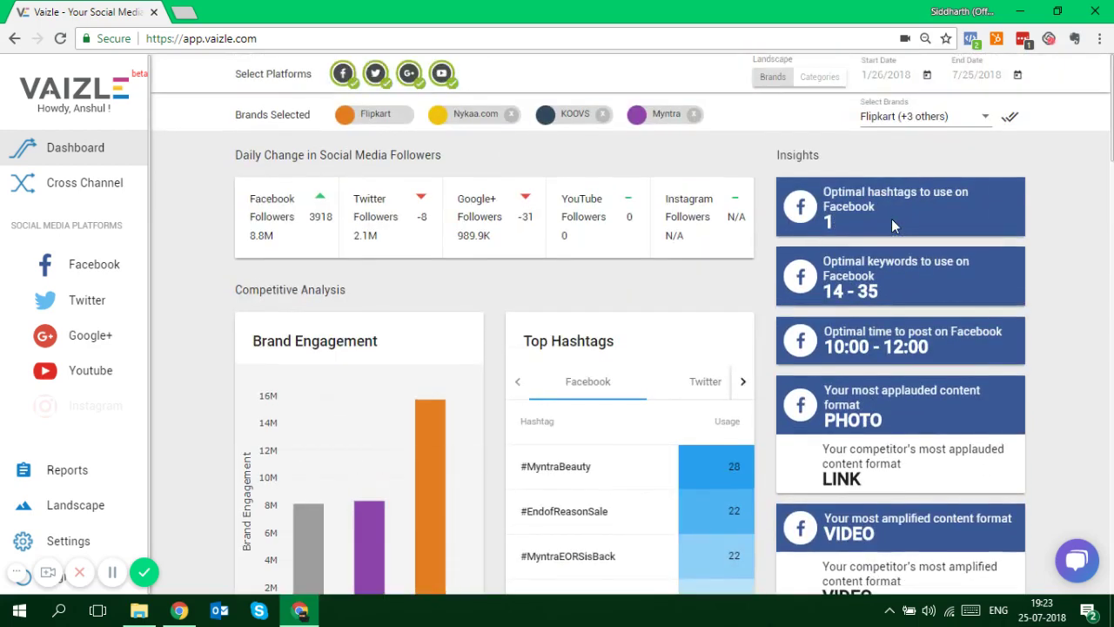
scroll(891, 218, "down", 1)
scroll(891, 218, "down", 1)
scroll(891, 218, "up", 3)
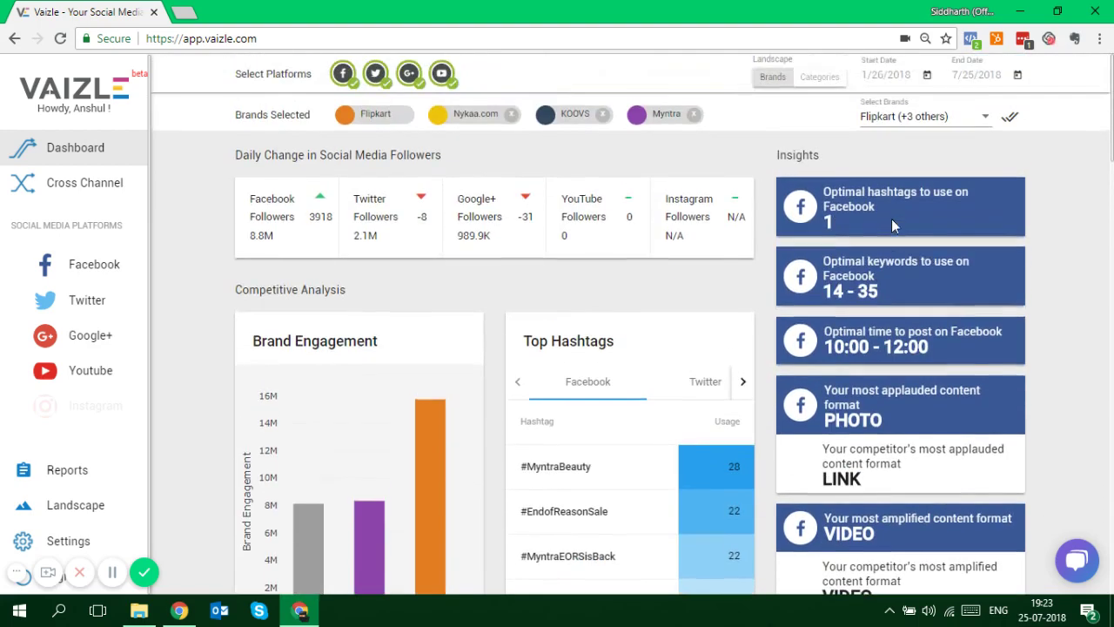
scroll(835, 192, "down", 1)
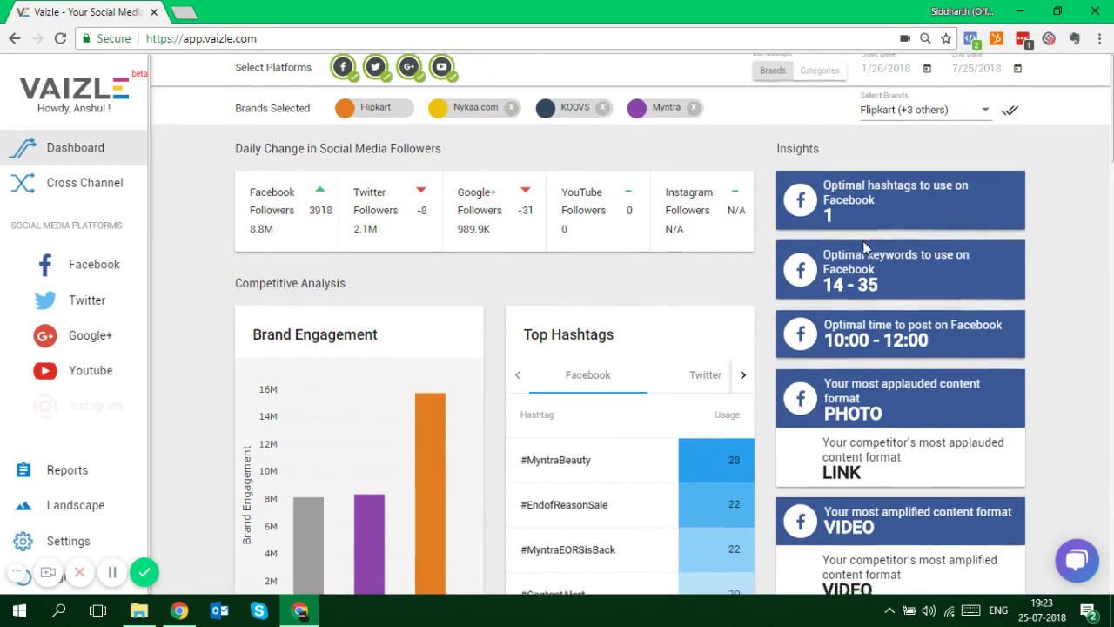
scroll(837, 191, "up", 2)
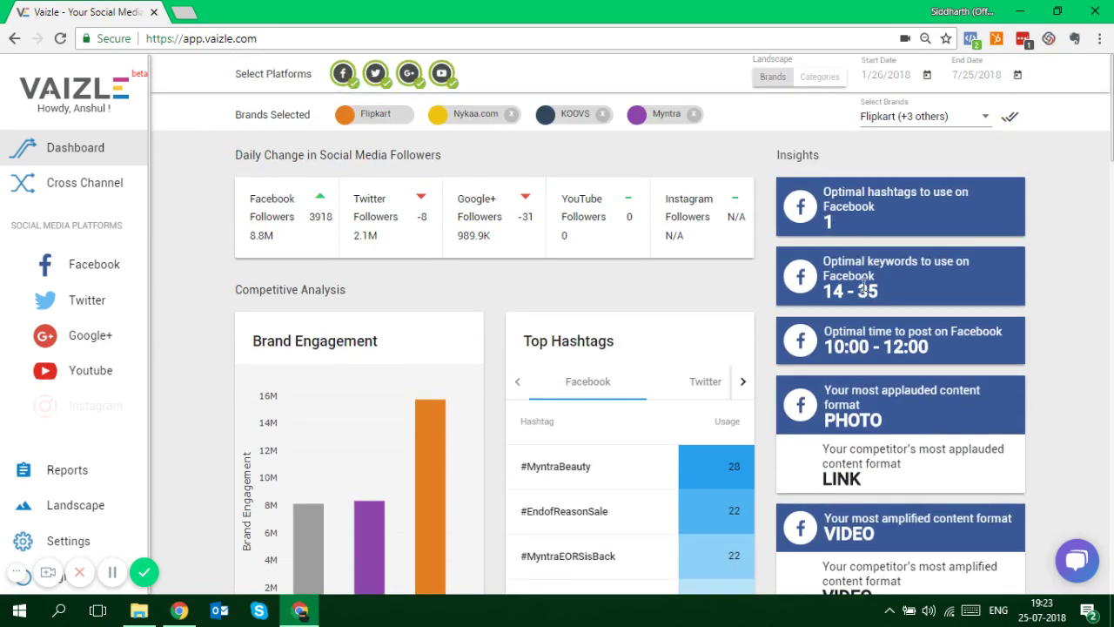
Review the remaining Insights cards for Twitter, Google+ and YouTube
scroll(863, 285, "down", 2)
scroll(863, 286, "down", 5)
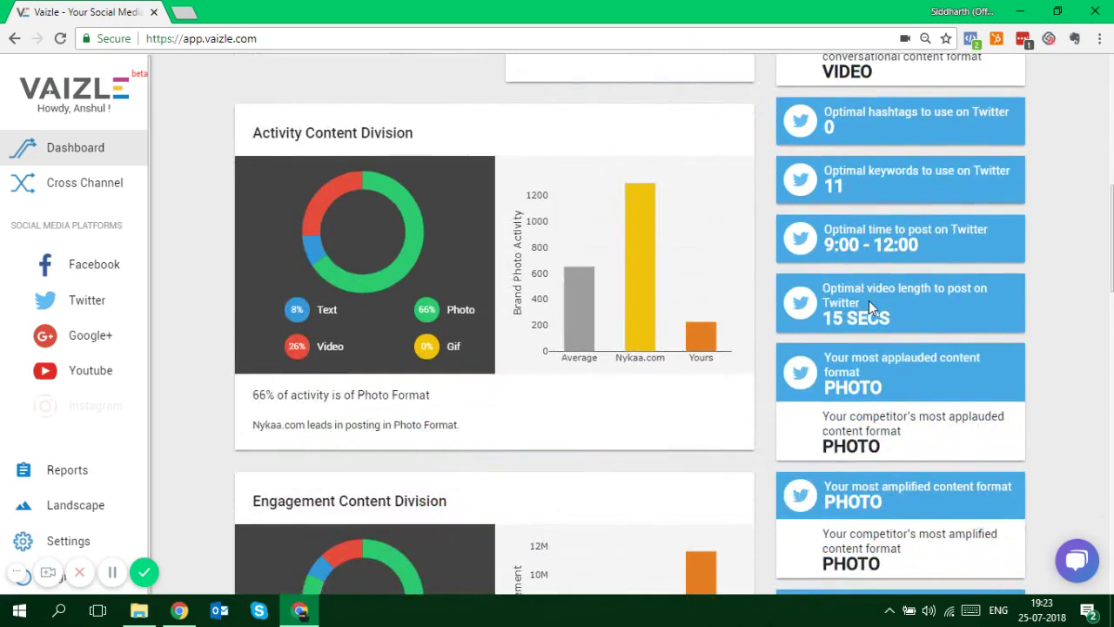
scroll(868, 300, "down", 9)
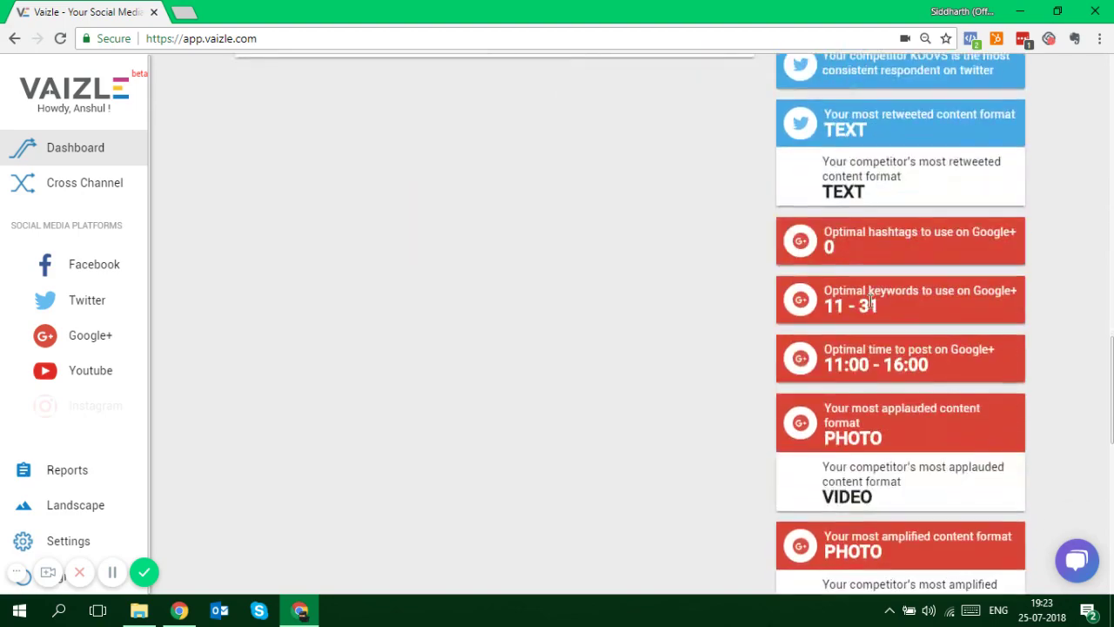
scroll(870, 300, "down", 9)
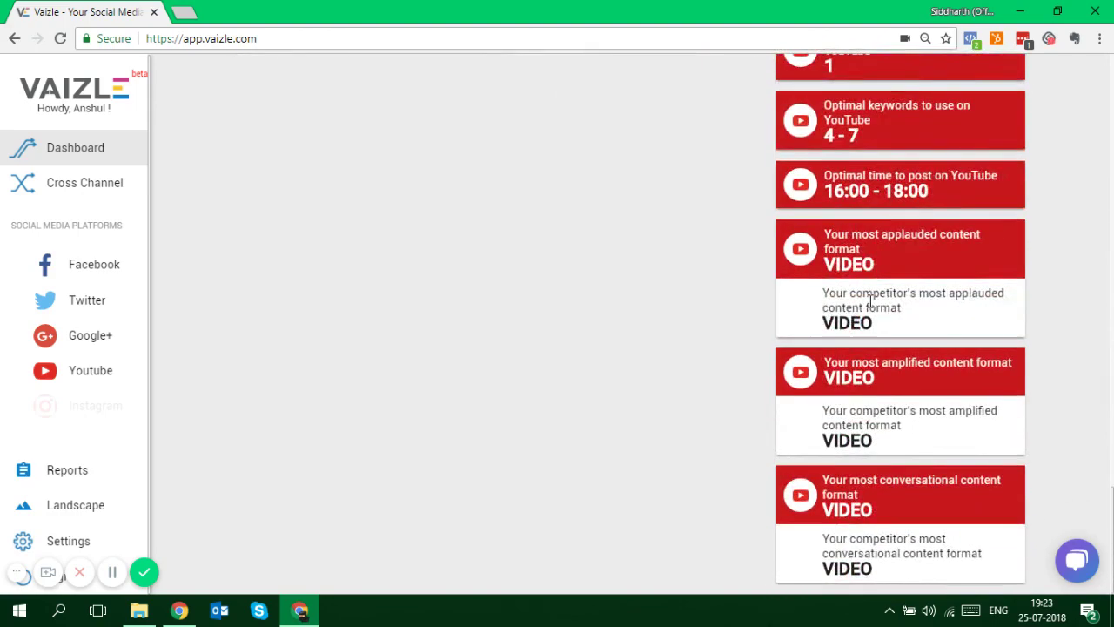
scroll(868, 300, "up", 20)
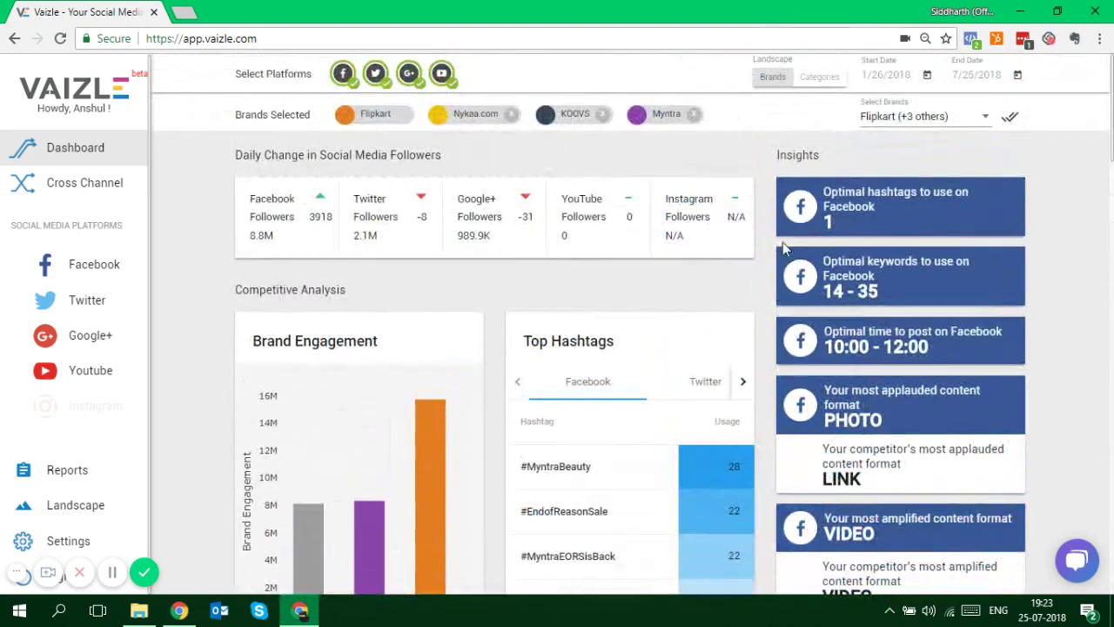
Add Amazon India to the brands selected for comparison on the dashboard
scroll(368, 179, "down", 1)
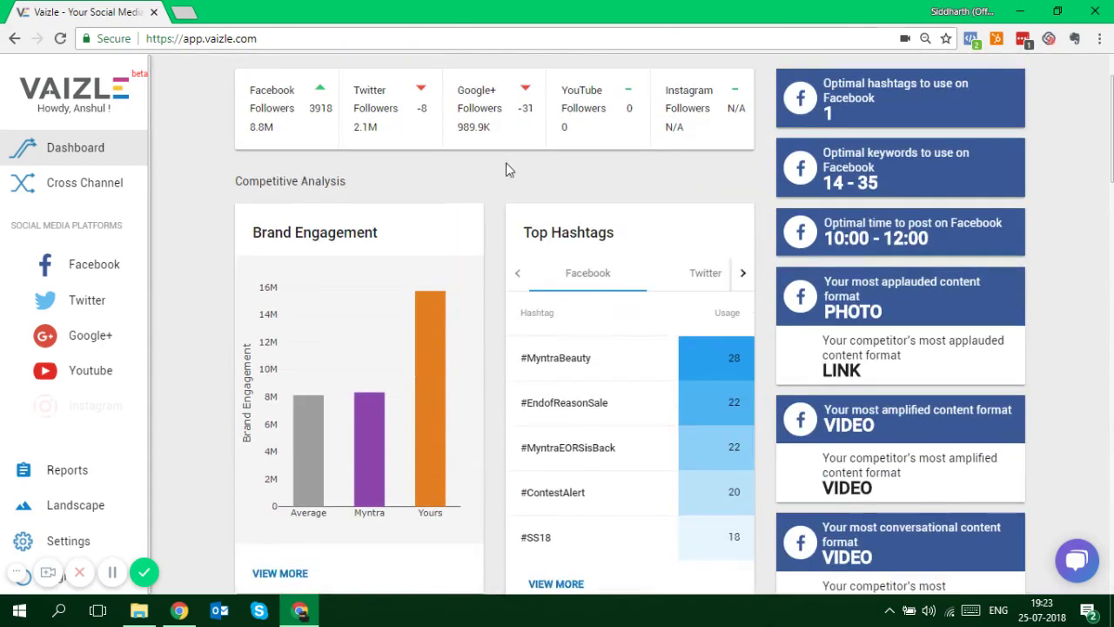
scroll(509, 170, "down", 4)
scroll(501, 175, "up", 5)
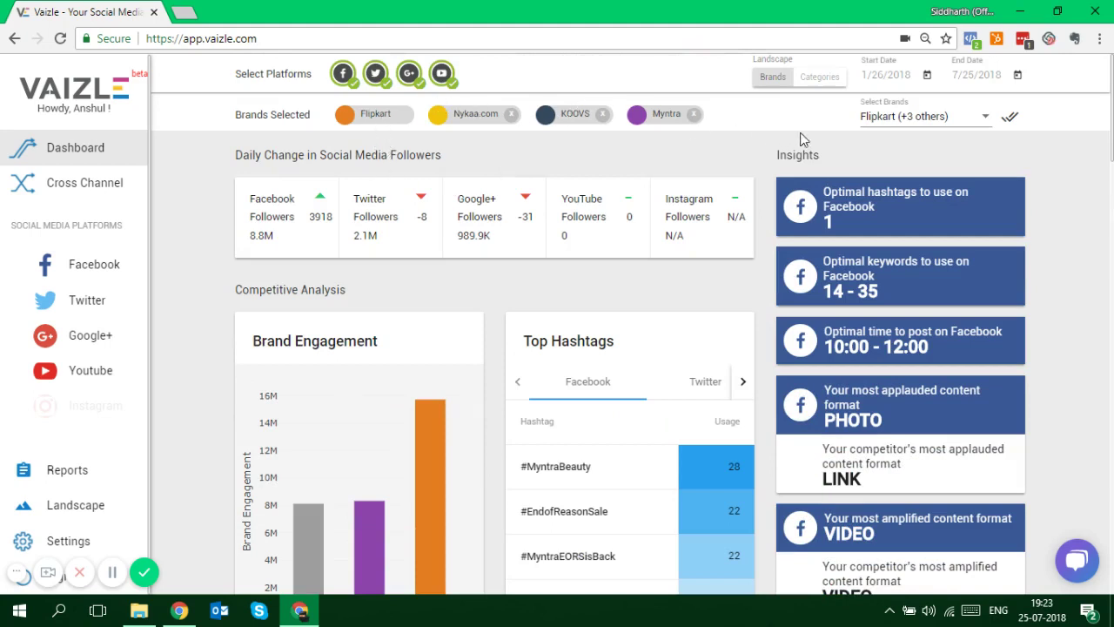
left_click(888, 118)
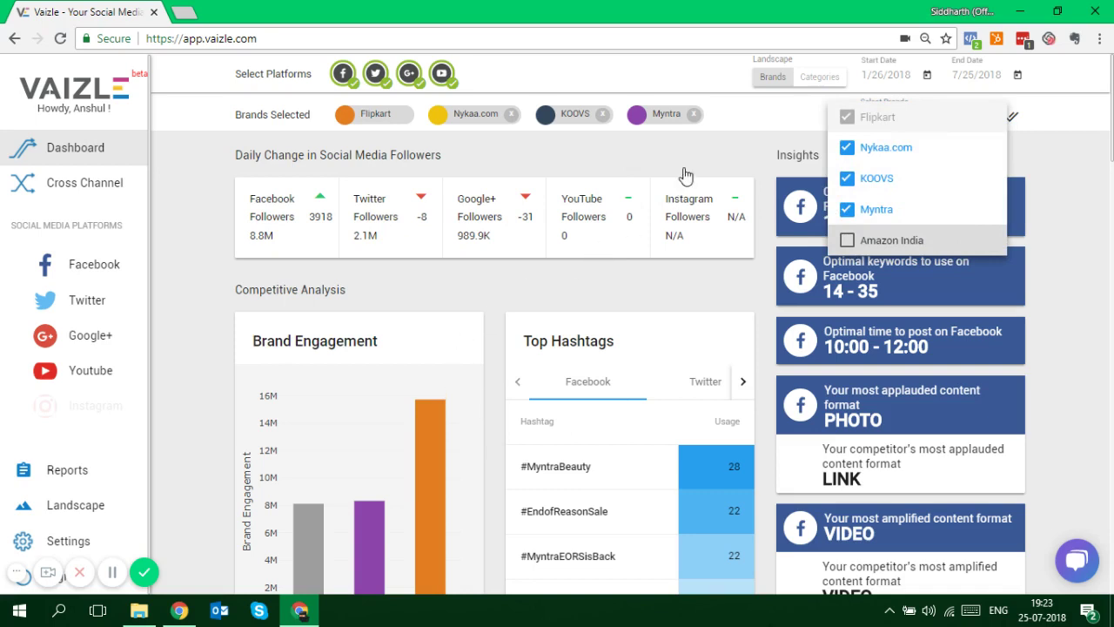
key("space")
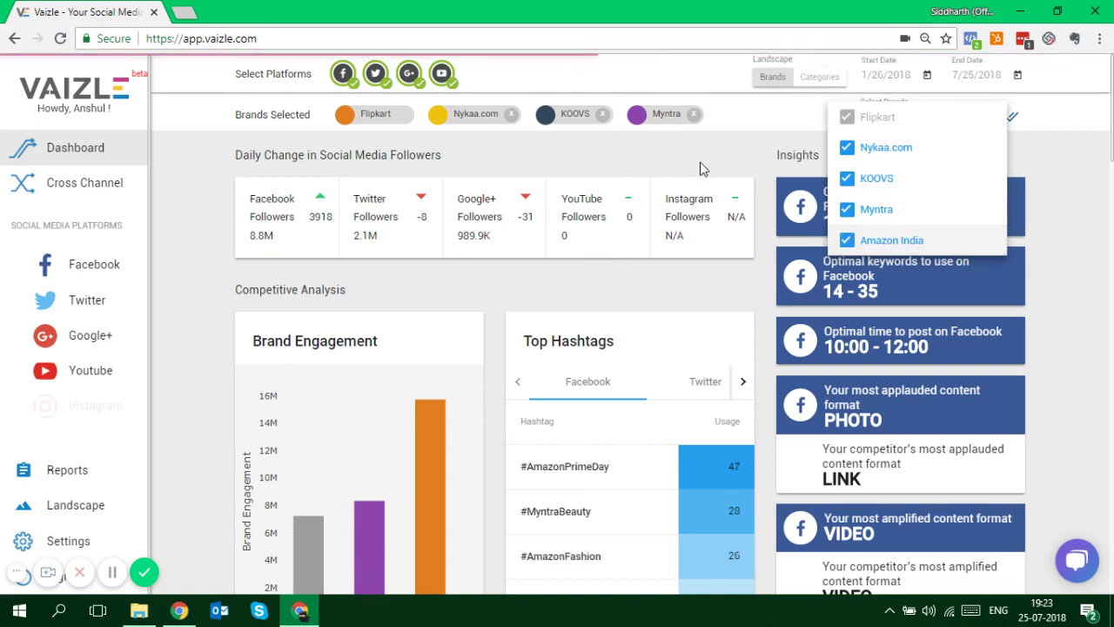
left_click(374, 130)
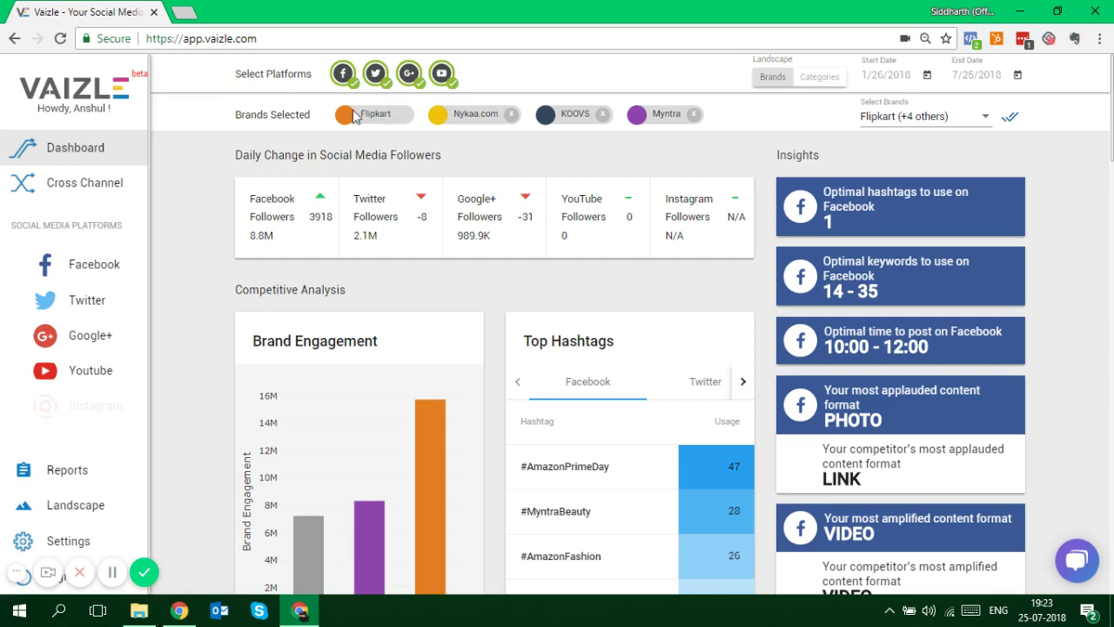
left_click_drag(359, 114, 413, 124)
left_click(412, 130)
left_click_drag(400, 122, 360, 114)
left_click(366, 117)
double_click(374, 115)
left_click(392, 119)
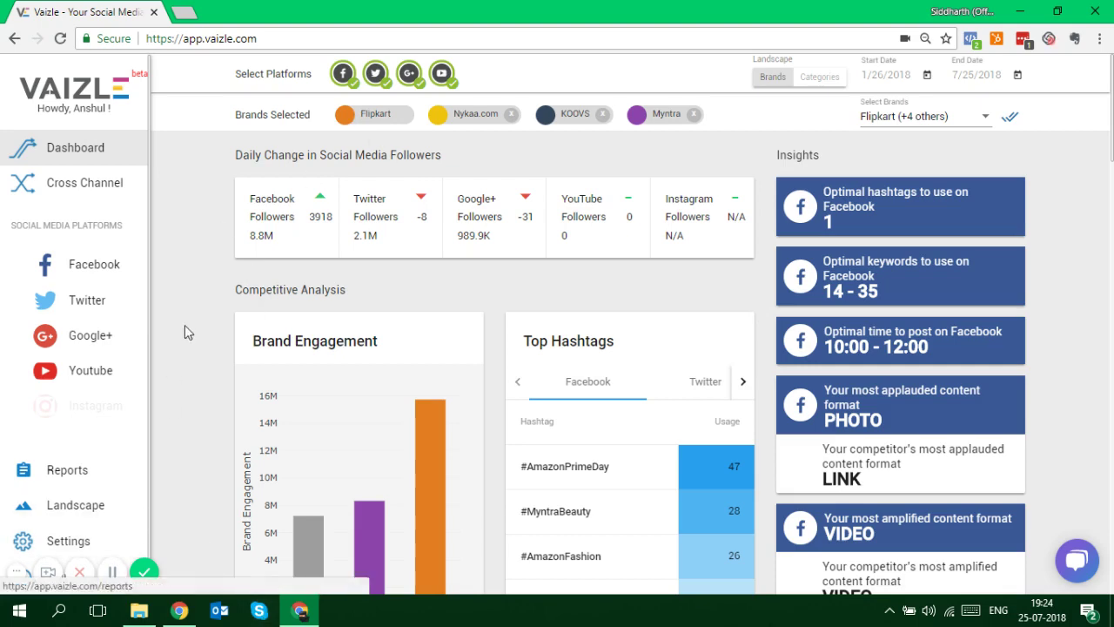
Look through the platforms available in the Top Hashtags card under Competitive Analysis
scroll(222, 300, "down", 3)
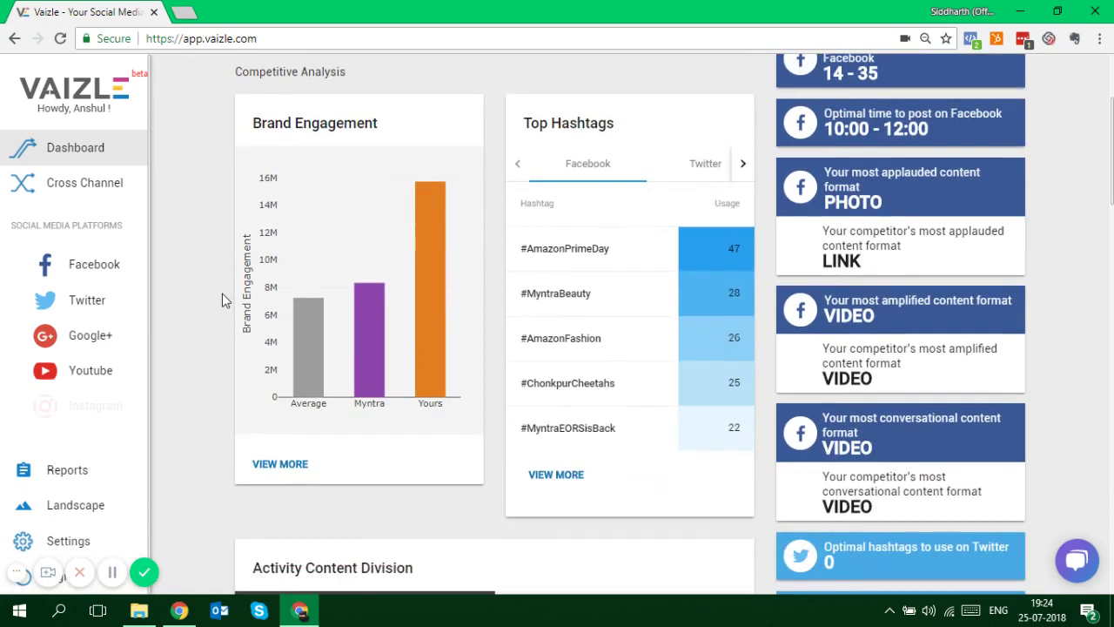
scroll(223, 294, "up", 3)
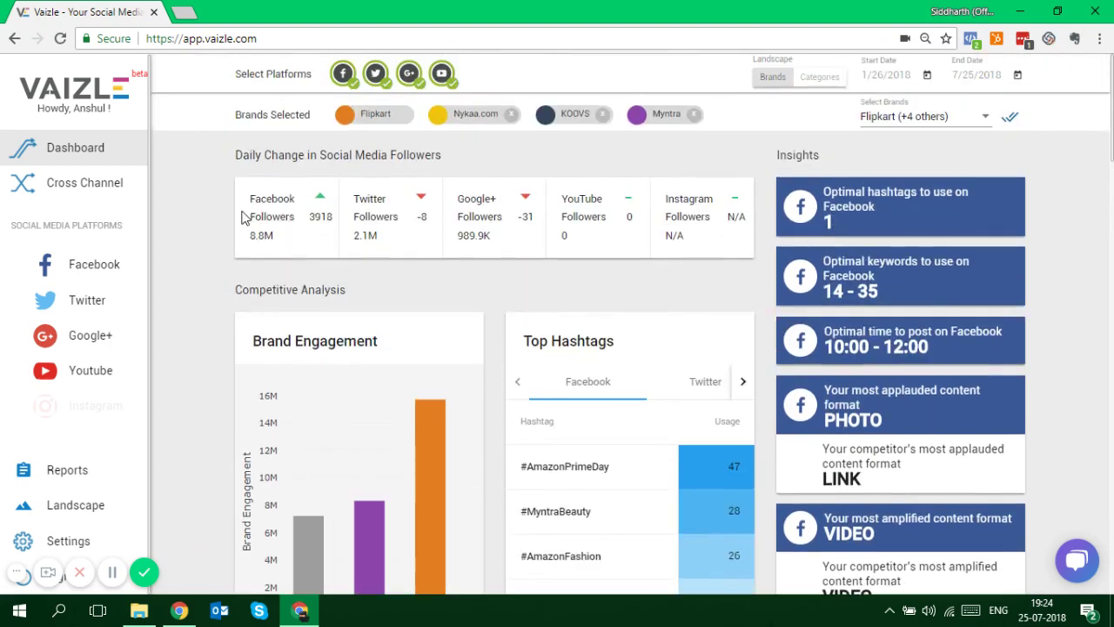
scroll(209, 251, "down", 3)
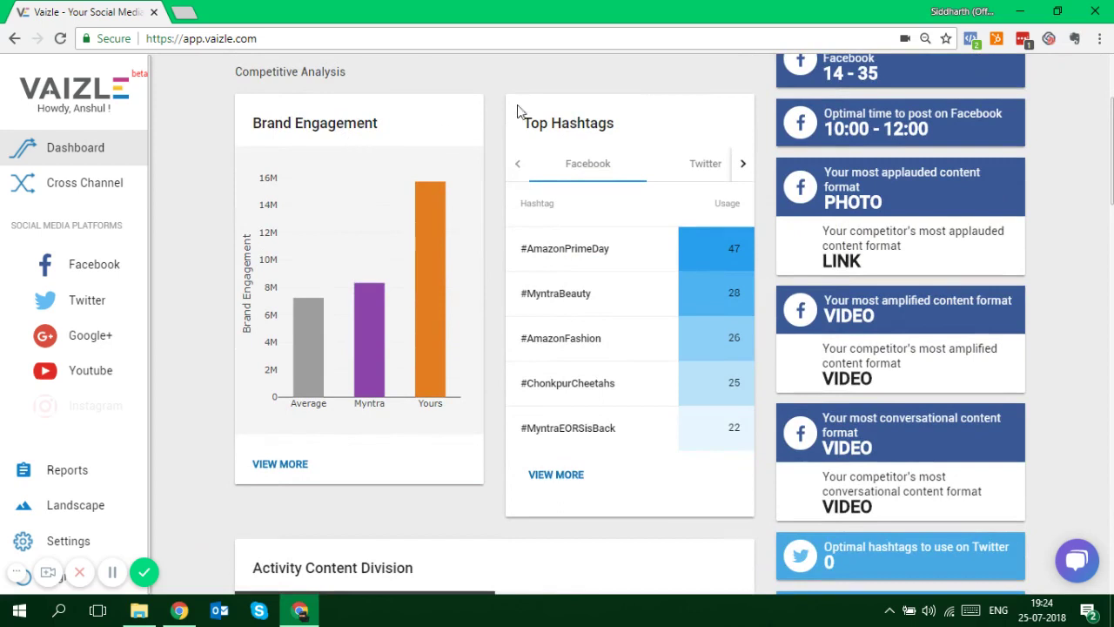
left_click(735, 174)
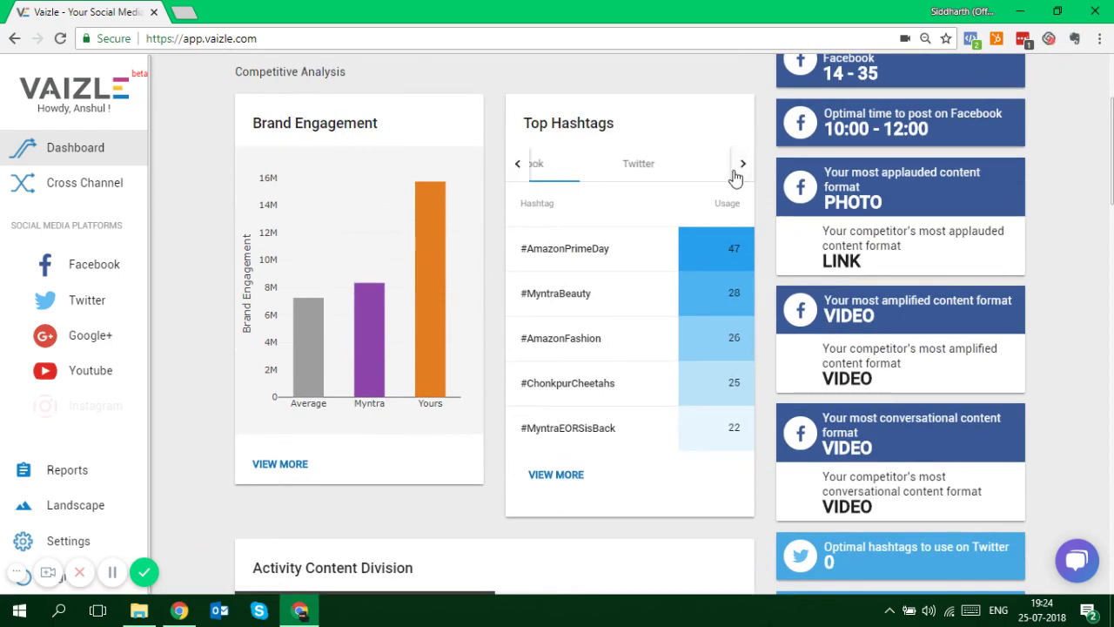
left_click(735, 174)
left_click(735, 174)
Read the values of the Myntra and Average bars in the Brand Engagement chart
left_click_drag(342, 123, 406, 108)
left_click(405, 109)
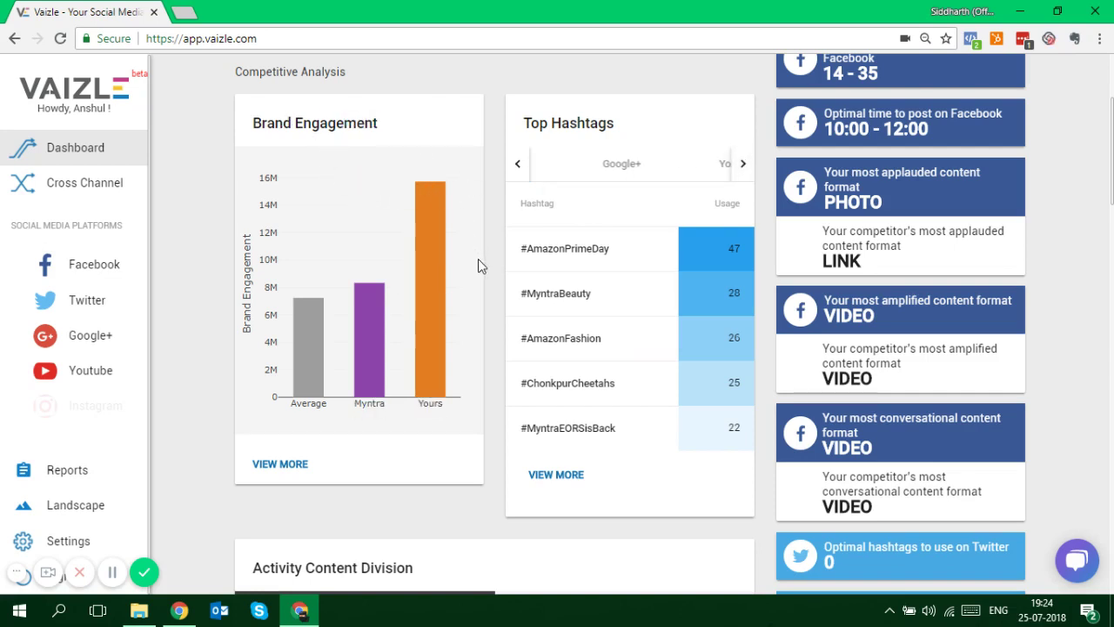
mouse_move(367, 329)
mouse_move(305, 304)
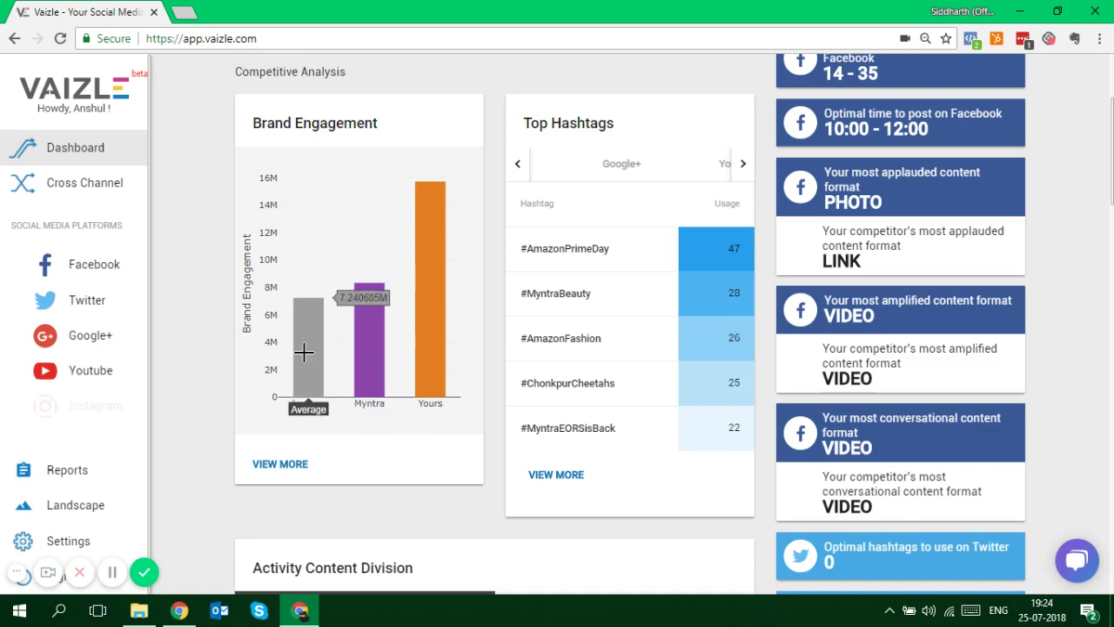
mouse_move(312, 326)
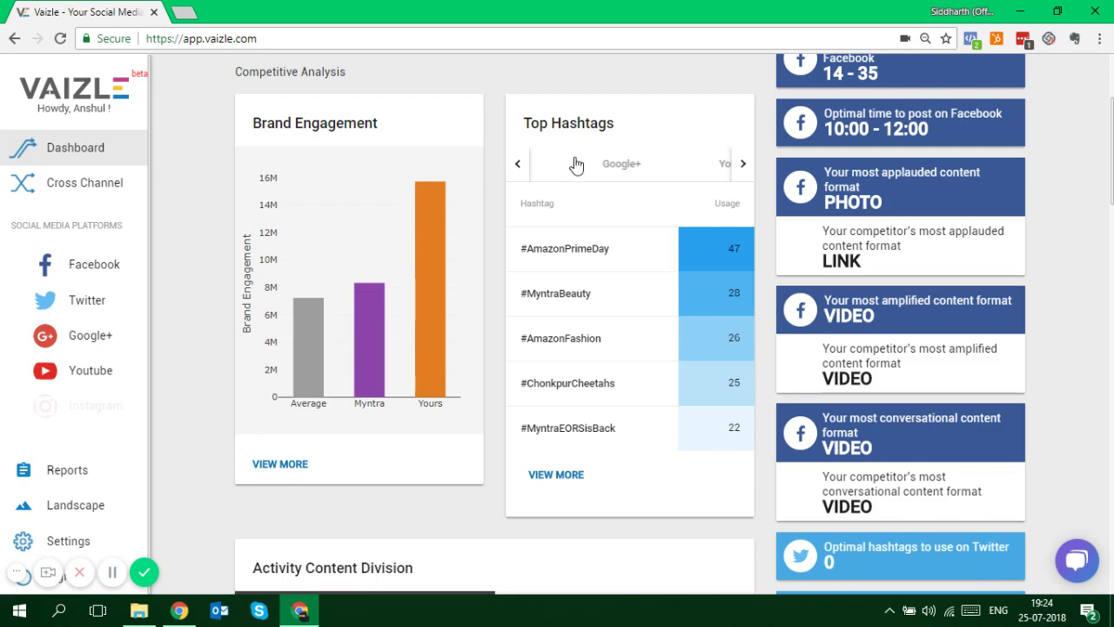
View the top hashtags by platform, going from Facebook through Twitter and Google+ to YouTube
left_click(517, 165)
left_click(517, 164)
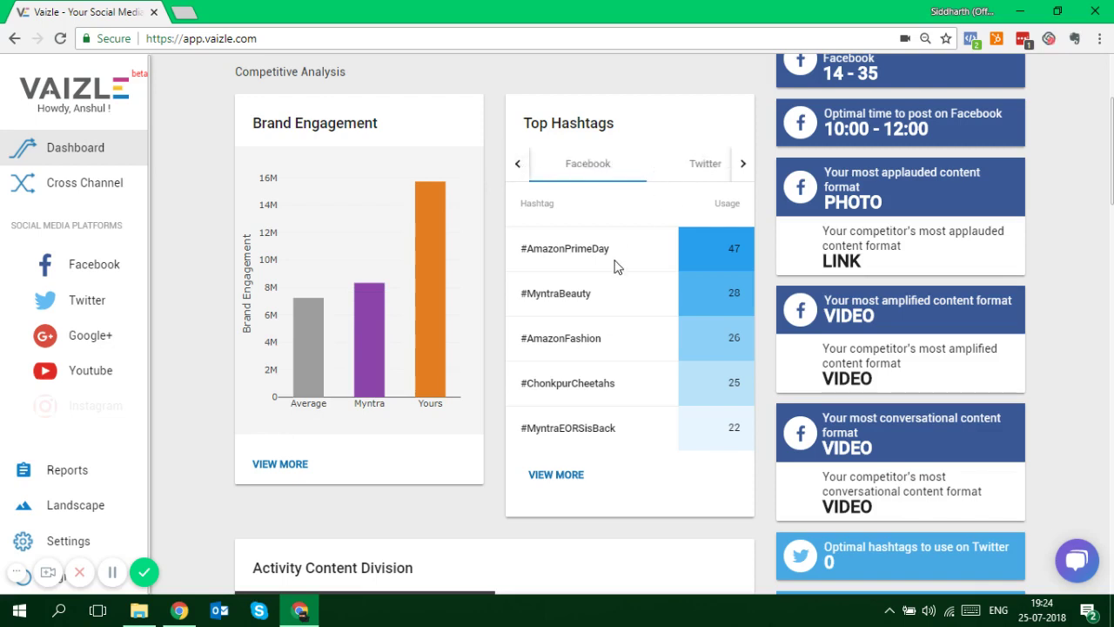
left_click(702, 179)
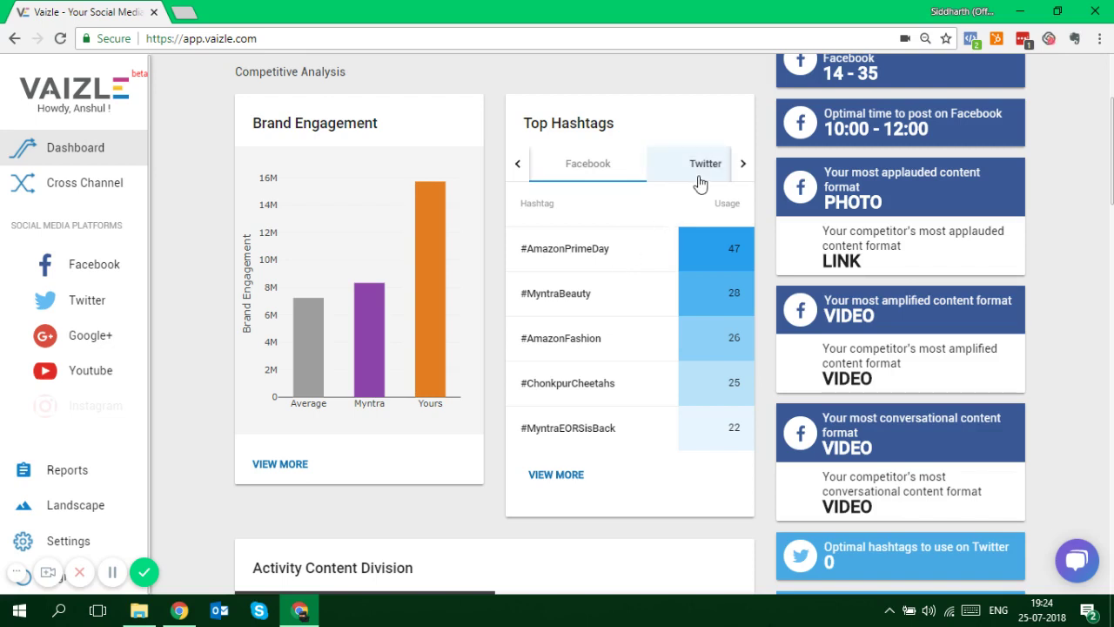
left_click(719, 177)
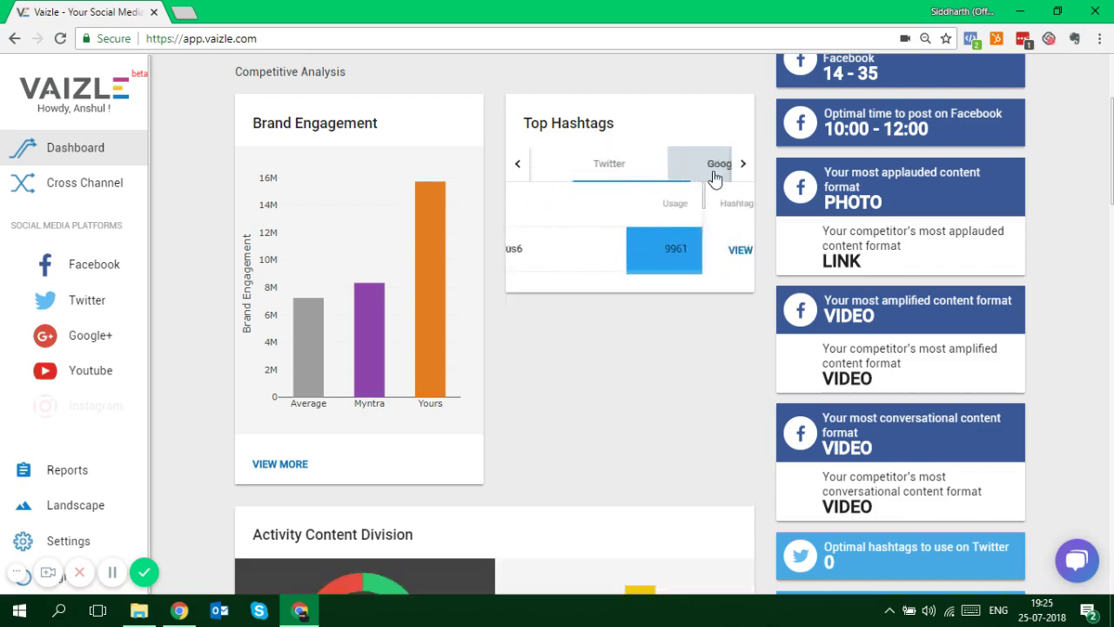
left_click(714, 178)
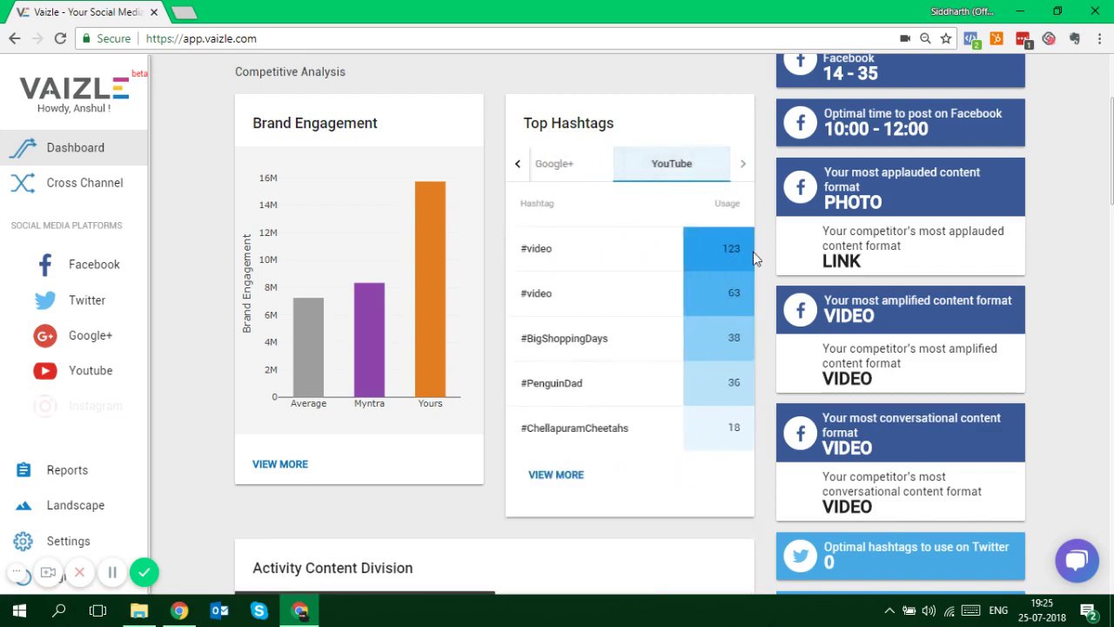
Examine the Activity Content Division card, covering its Photo share and the Nykaa.com, Average and Yours bars of Brand Photo Activity
scroll(754, 257, "down", 3)
scroll(752, 251, "down", 3)
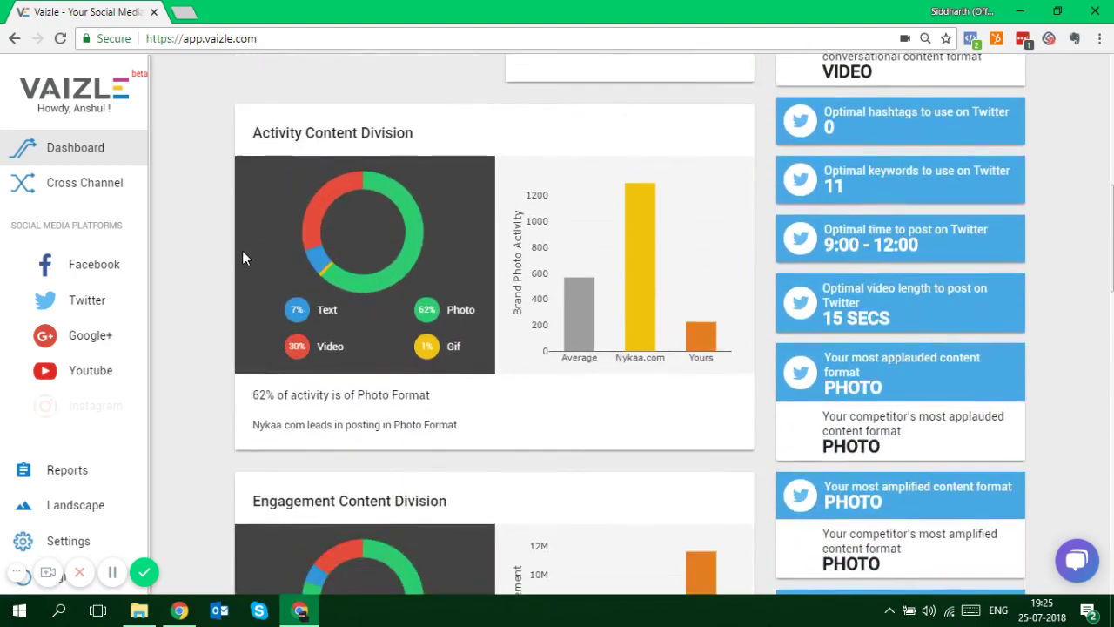
scroll(400, 278, "down", 4)
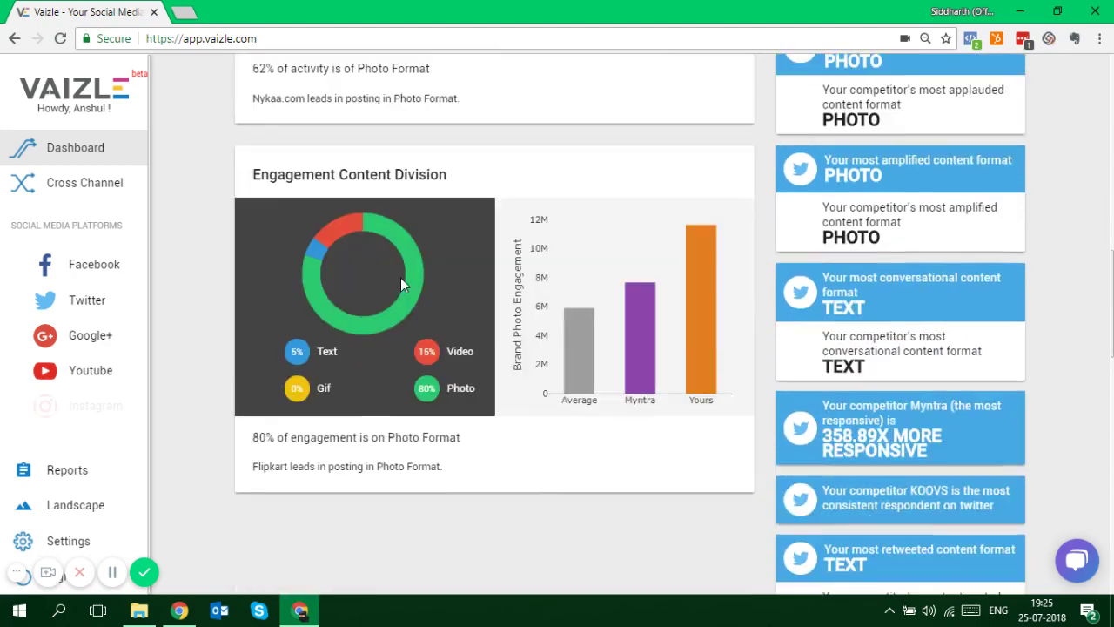
scroll(449, 325, "up", 4)
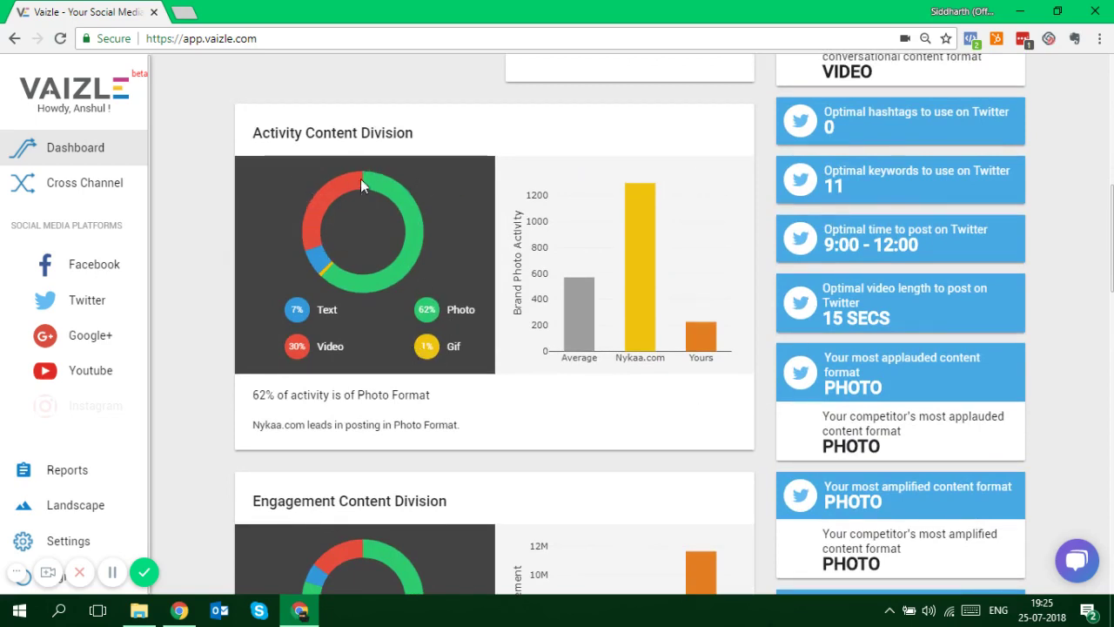
left_click_drag(294, 132, 354, 132)
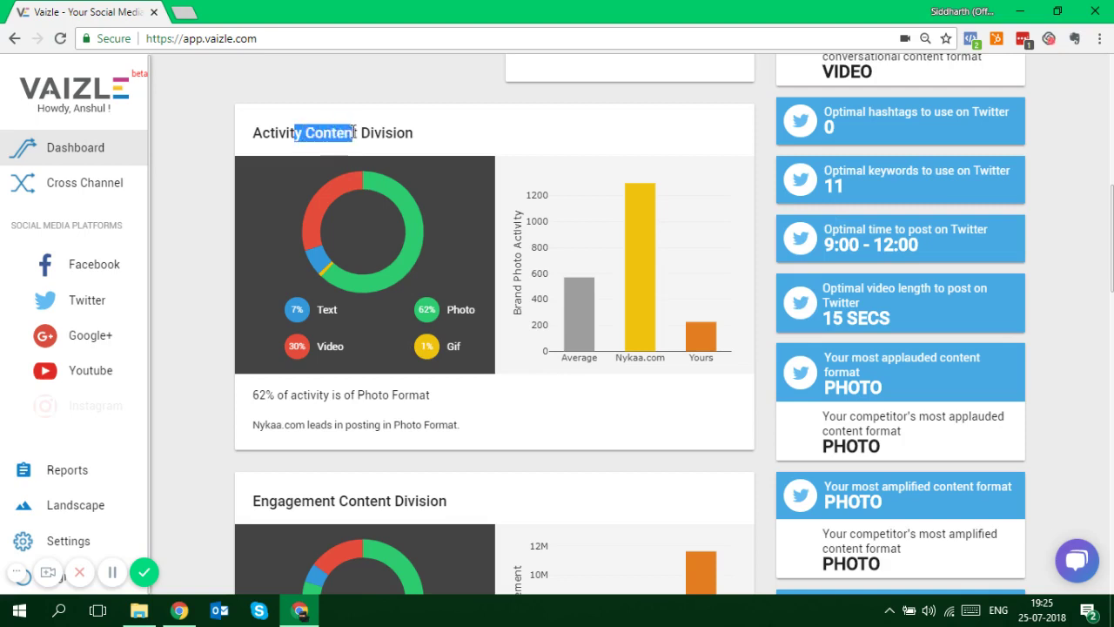
left_click(355, 134)
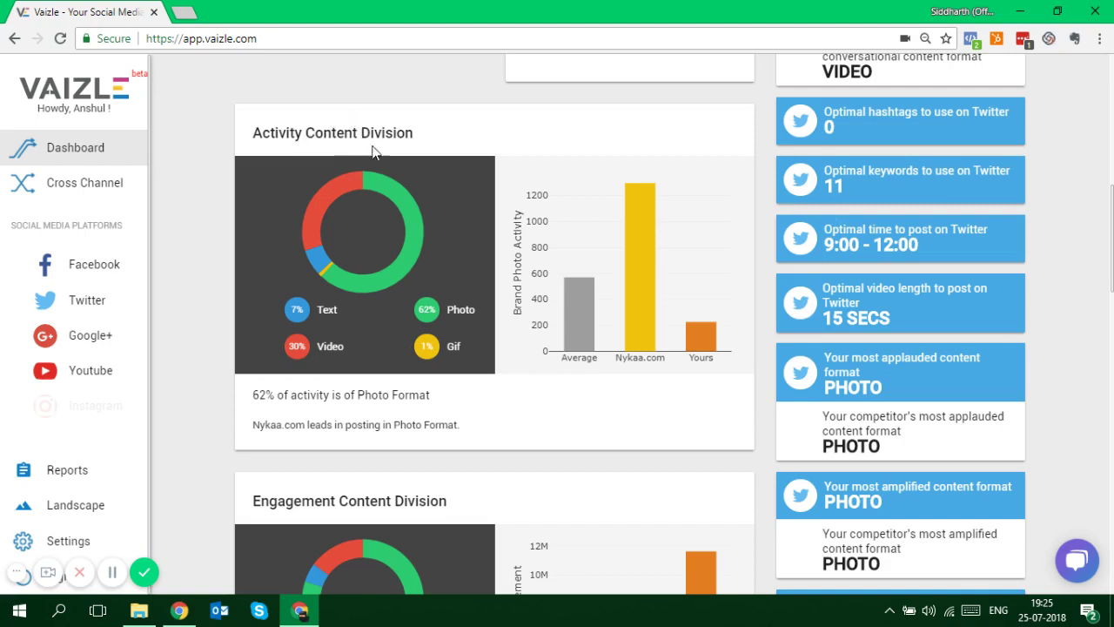
left_click_drag(445, 310, 474, 312)
left_click(474, 315)
mouse_move(635, 328)
mouse_move(593, 327)
mouse_move(687, 344)
Compare the Photo share in the Engagement Content Division card with your brand's bar in the Brand Photo Activity chart
scroll(512, 374, "down", 4)
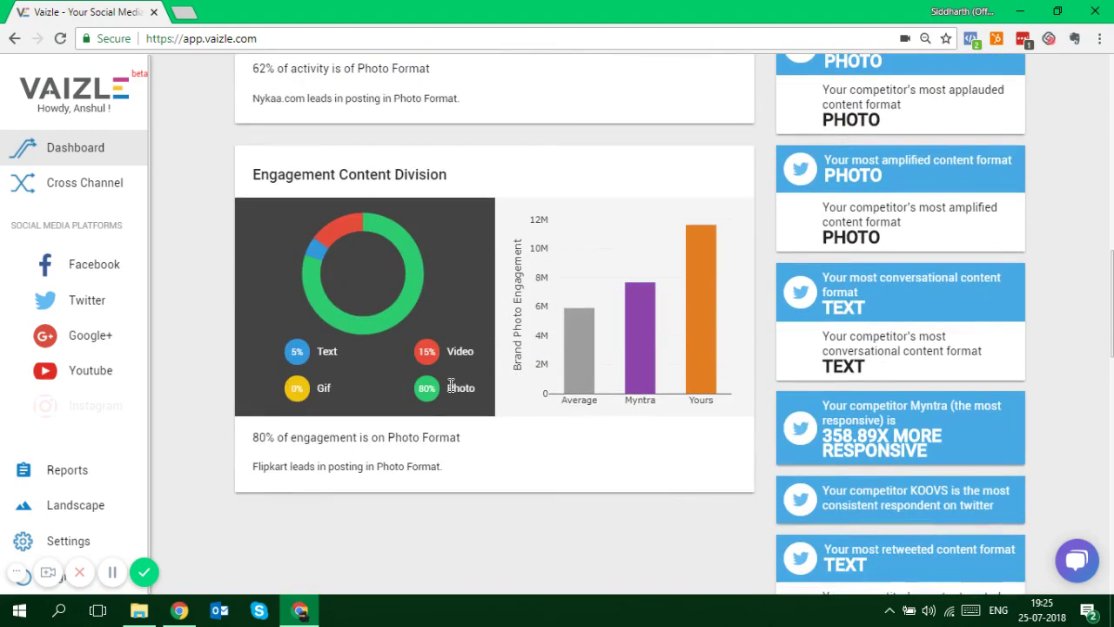
left_click_drag(449, 385, 475, 385)
left_click_drag(467, 392, 471, 393)
scroll(606, 465, "up", 2)
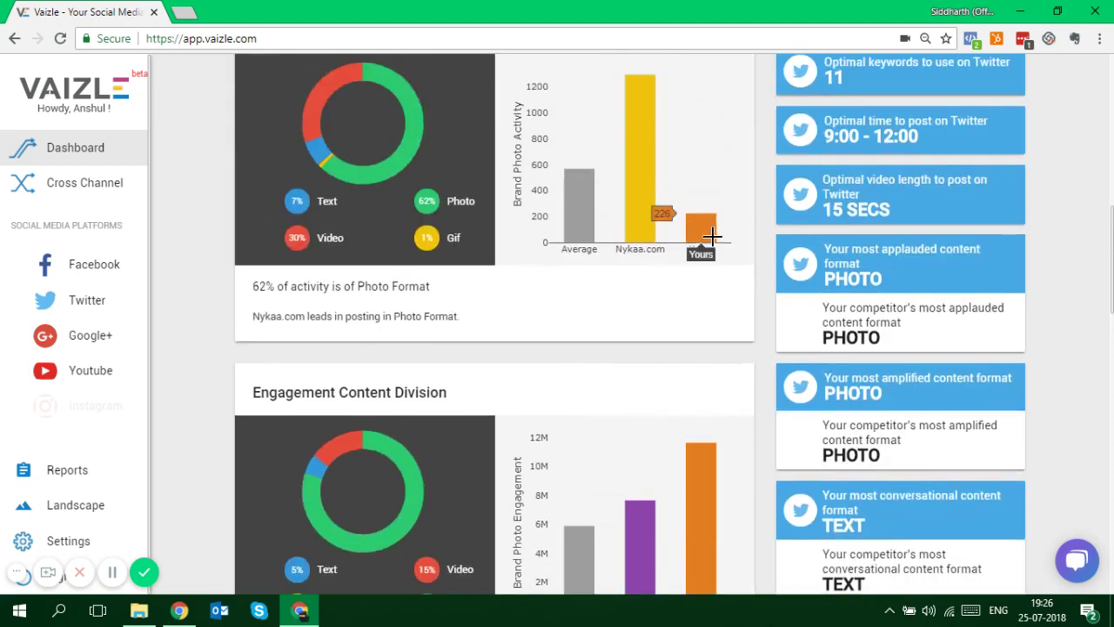
scroll(713, 241, "up", 1)
scroll(702, 313, "down", 3)
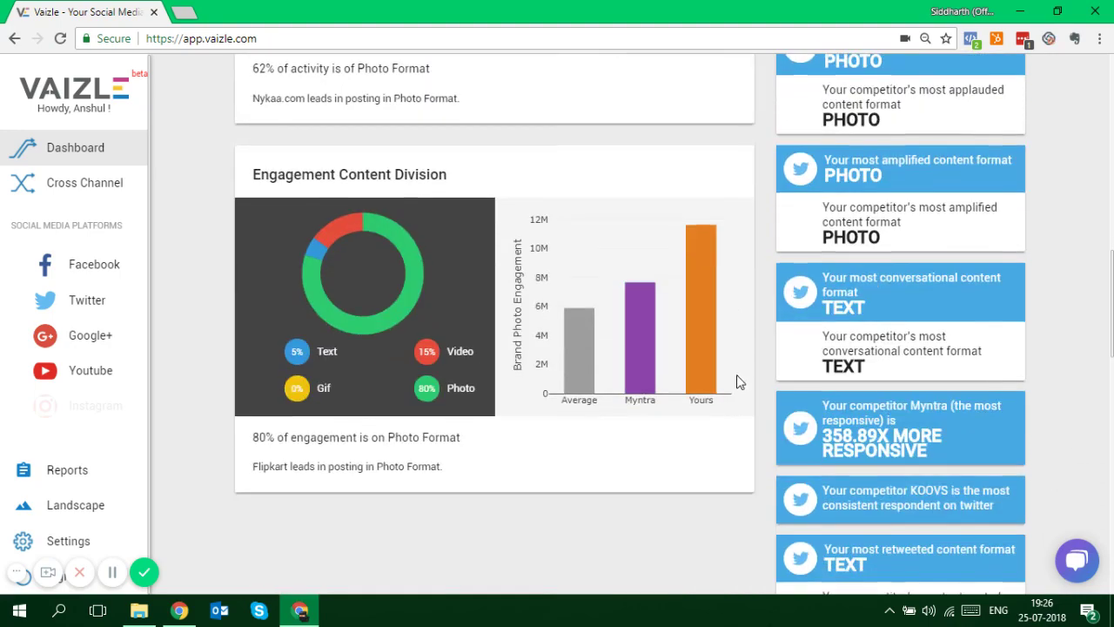
scroll(715, 346, "up", 3)
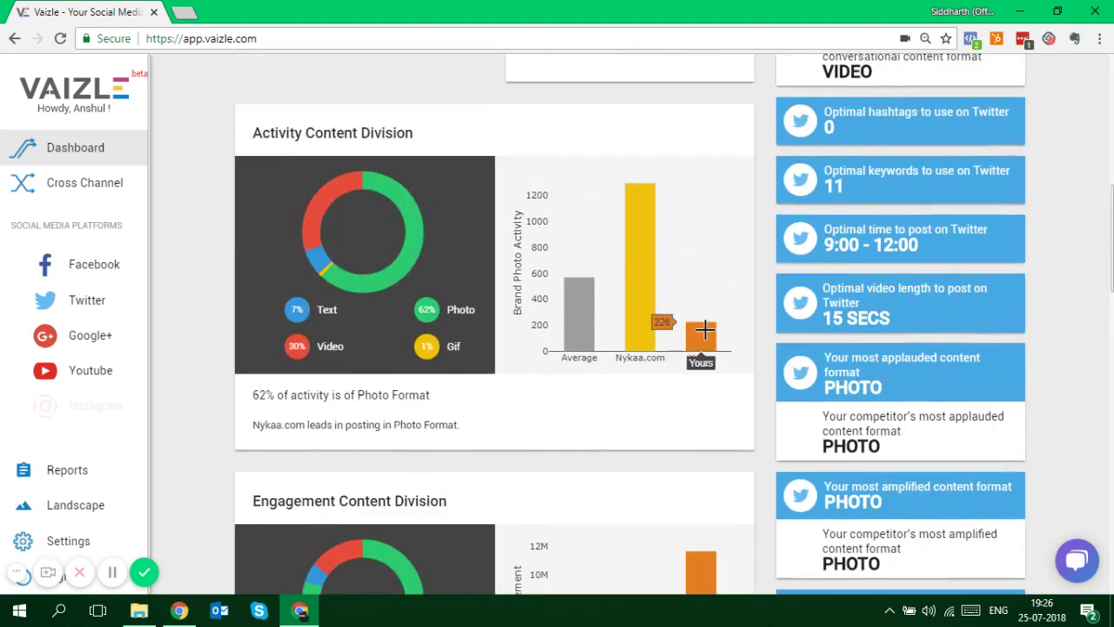
Open the Cross Channel Brand Activity overview and read the Yours, Nykaa.com and Average bars
scroll(706, 335, "up", 2)
scroll(737, 383, "up", 4)
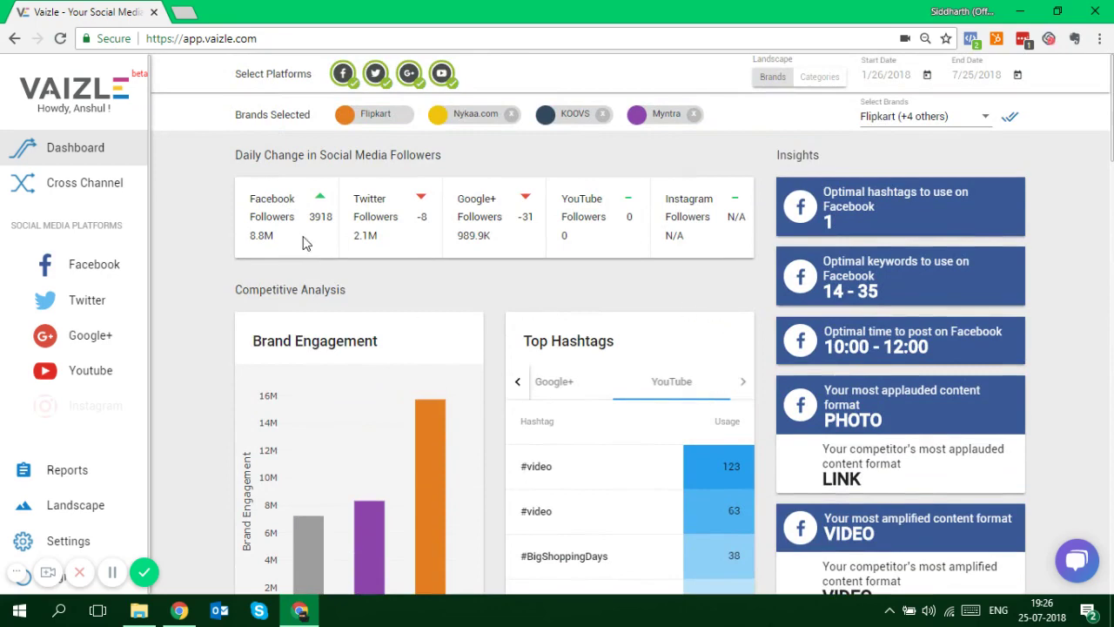
left_click(113, 199)
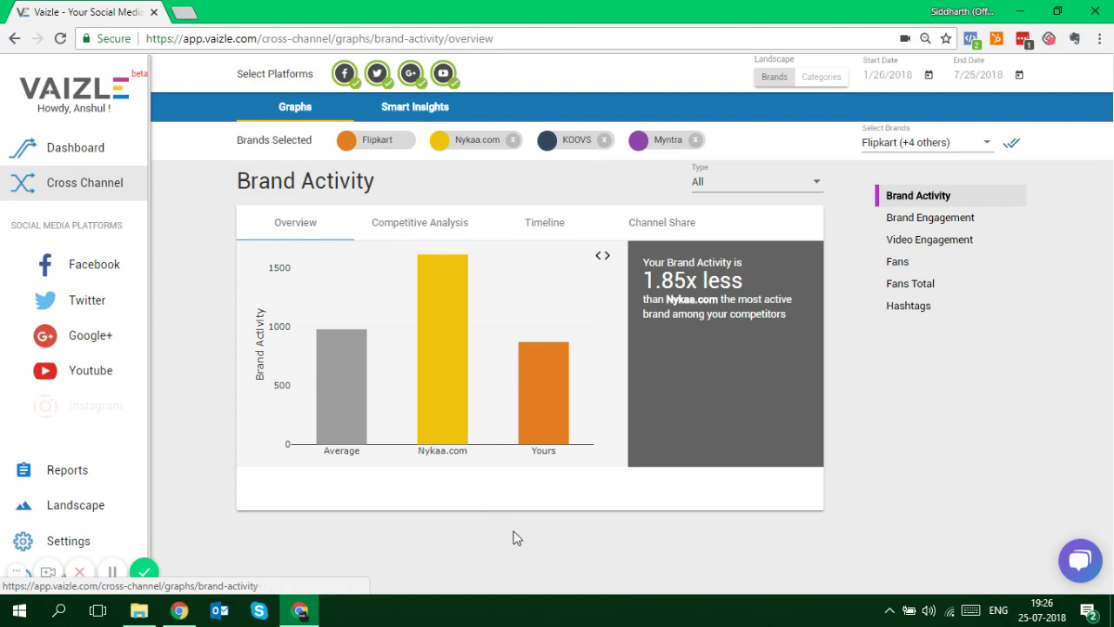
mouse_move(562, 417)
mouse_move(449, 392)
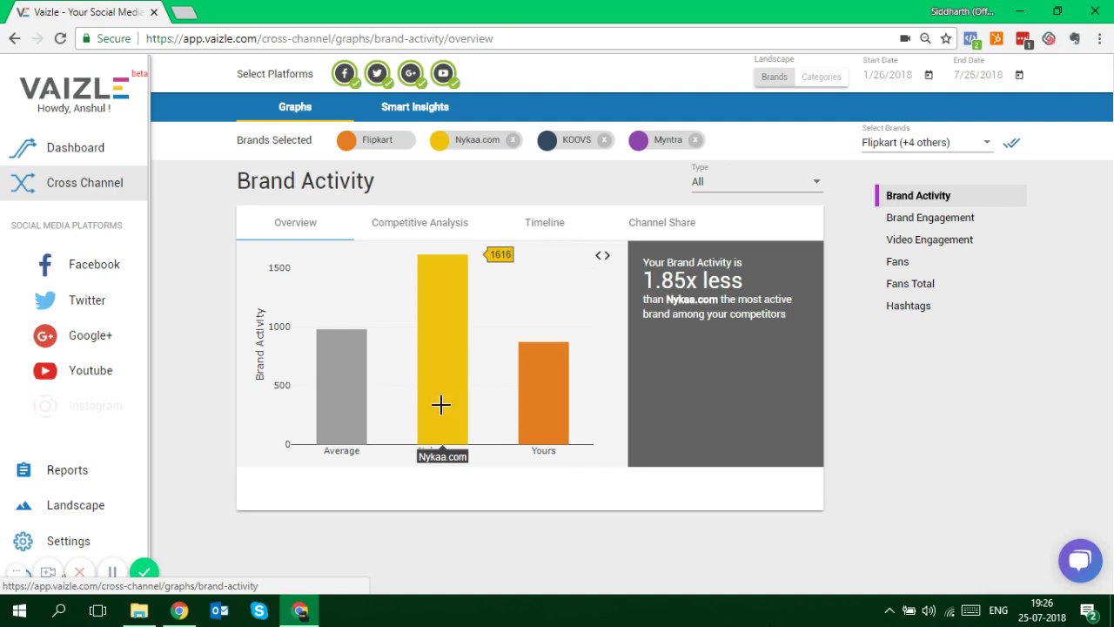
mouse_move(352, 400)
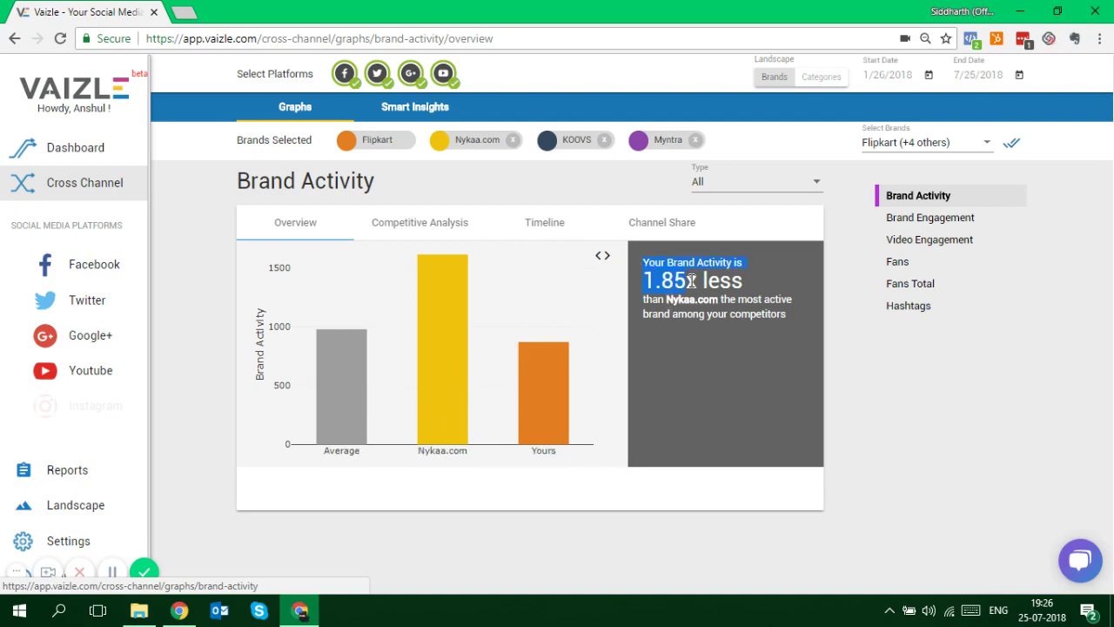
Read the Brand Activity summary, and switch the compared brand in the overview to KOOVS and back to your own brand
left_click_drag(691, 280, 768, 317)
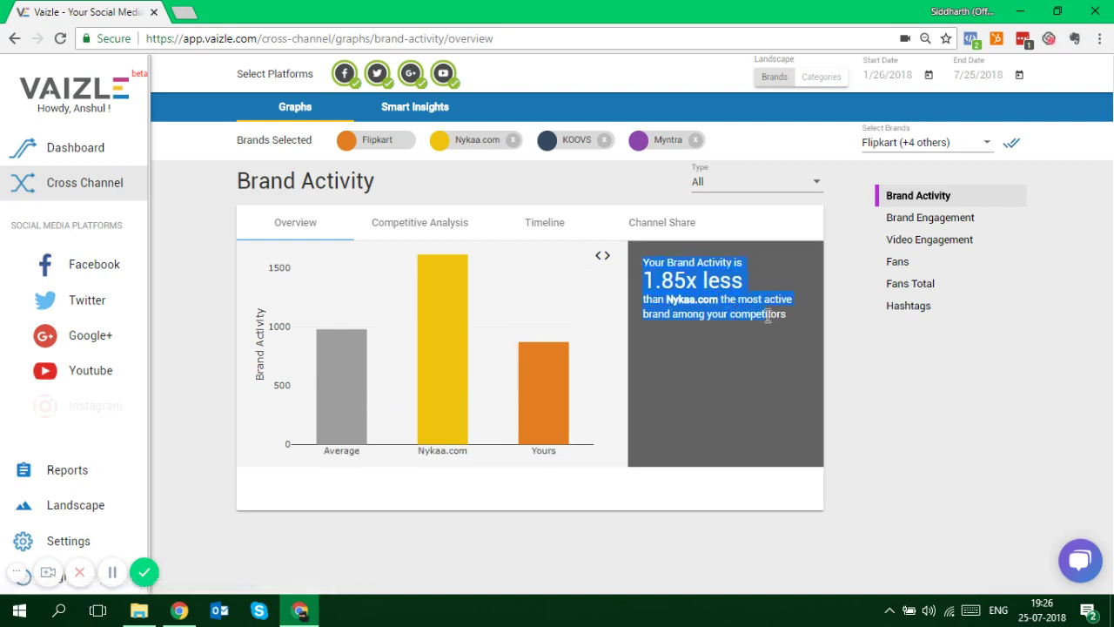
left_click(604, 257)
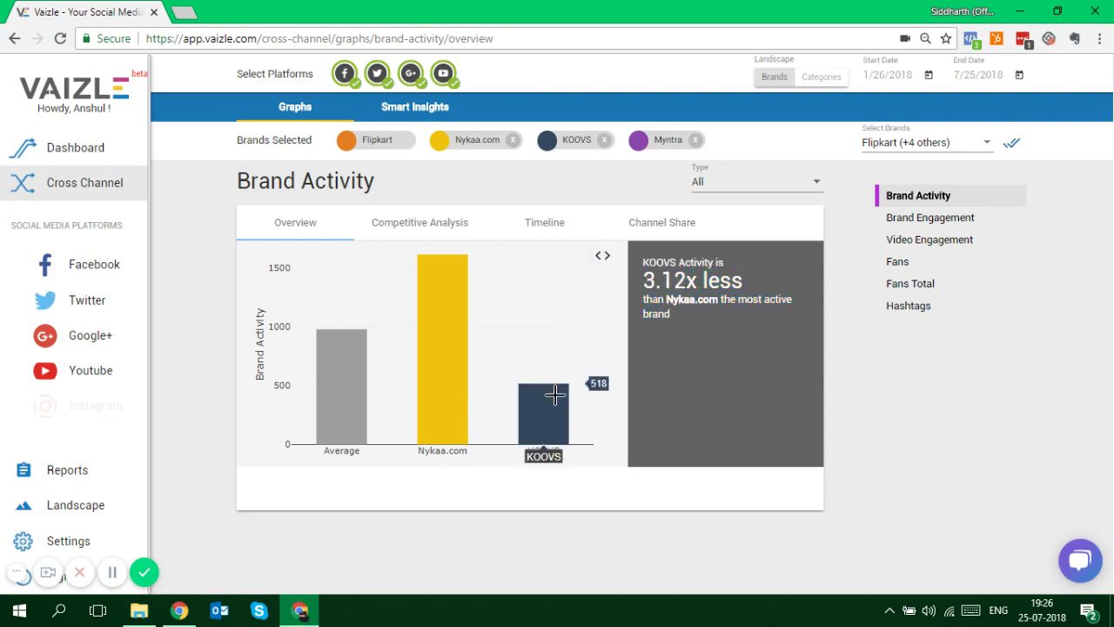
left_click(600, 256)
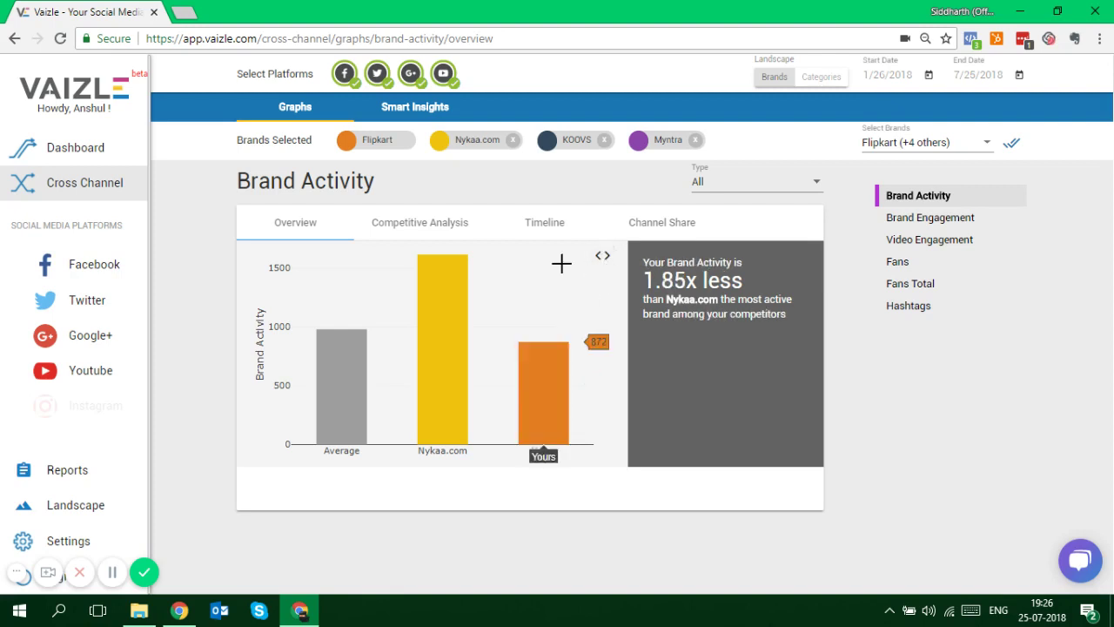
View the Competitive Analysis of Brand Activity and toggle the sorting of its brand bars
left_click(468, 228)
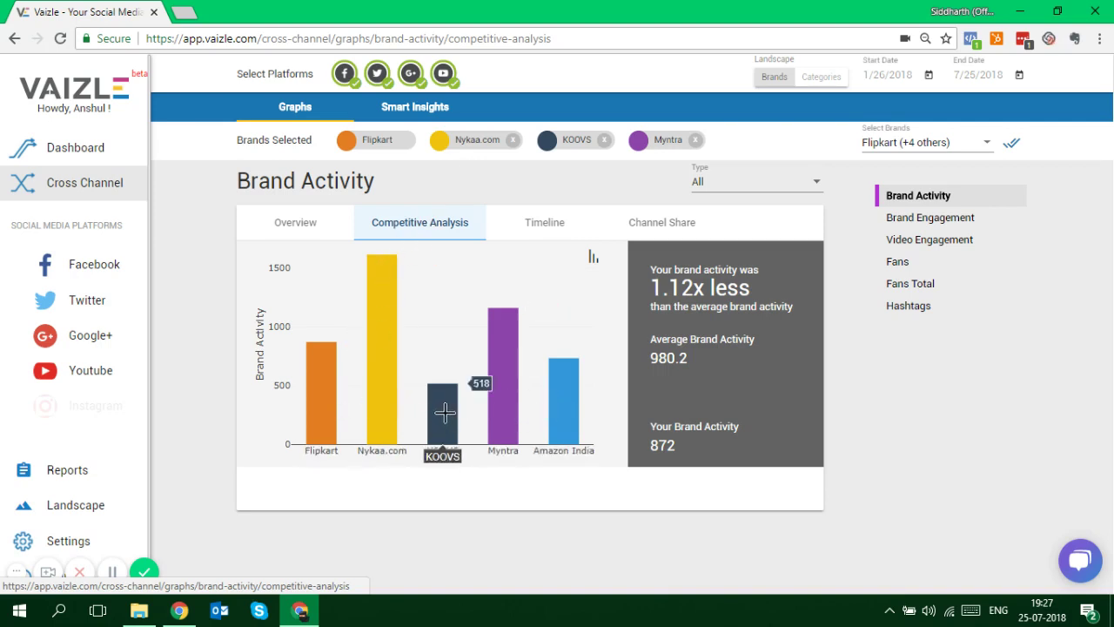
left_click(596, 271)
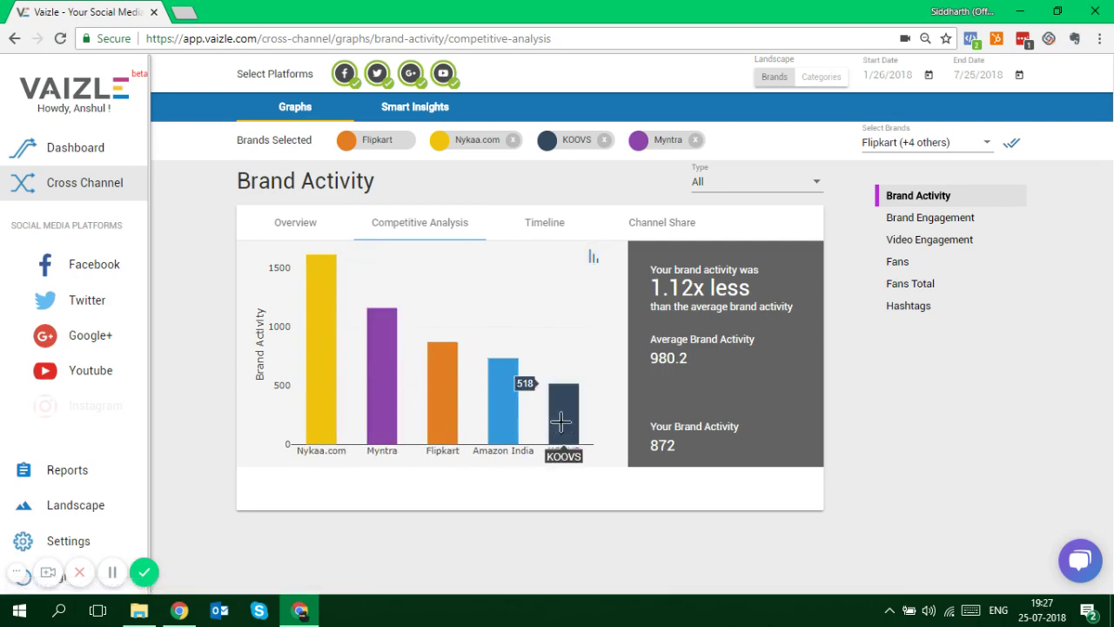
left_click(592, 275)
View the Brand Activity timeline and the channel share, focusing on Facebook's share of the activity
left_click(552, 228)
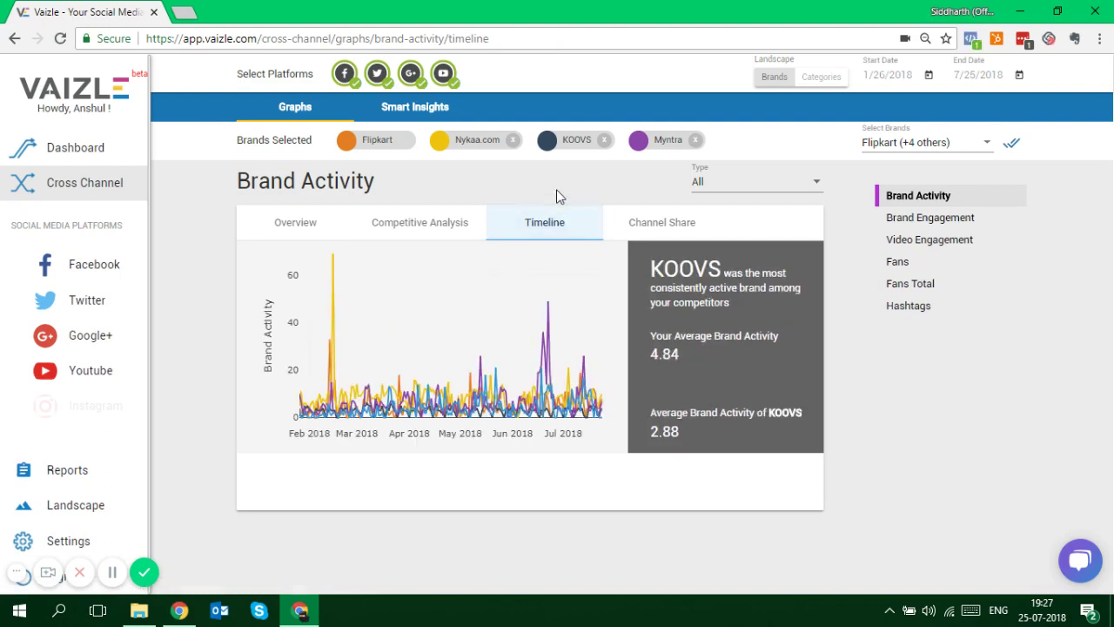
left_click(662, 226)
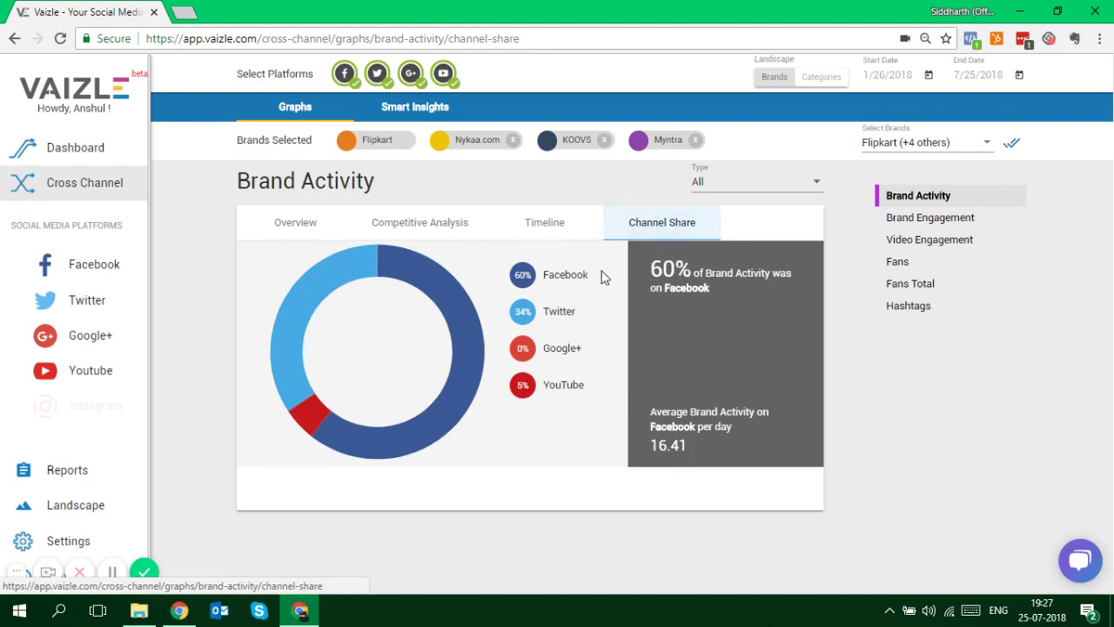
left_click_drag(544, 274, 589, 273)
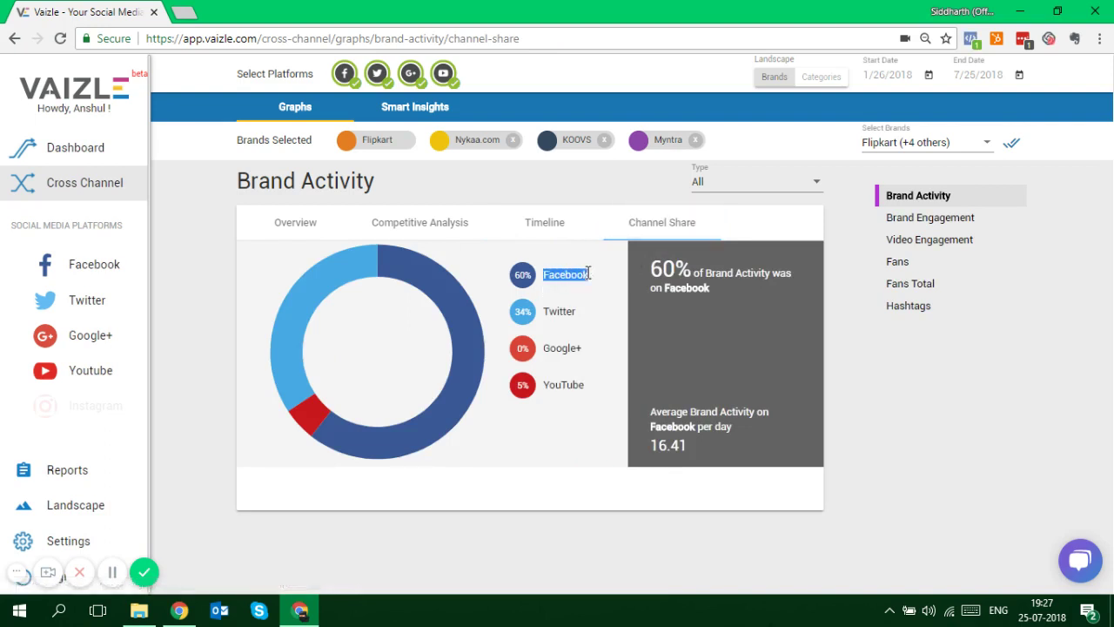
left_click(588, 274)
Read the most consistently active brand on the Brand Activity timeline, and return through the overview to Competitive Analysis
left_click(561, 233)
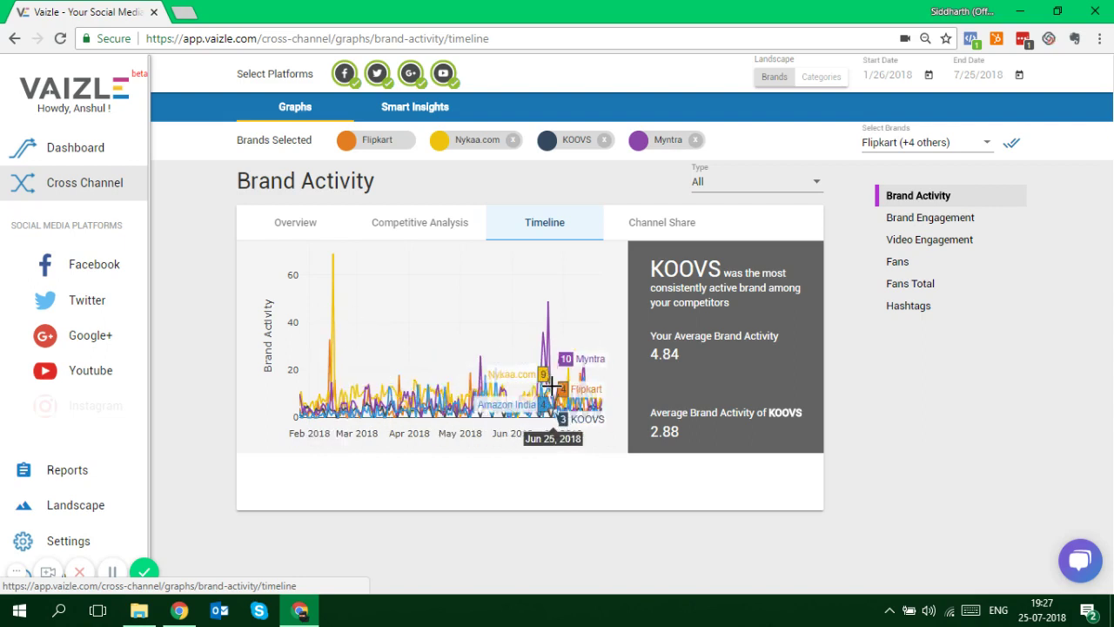
left_click_drag(650, 265, 741, 306)
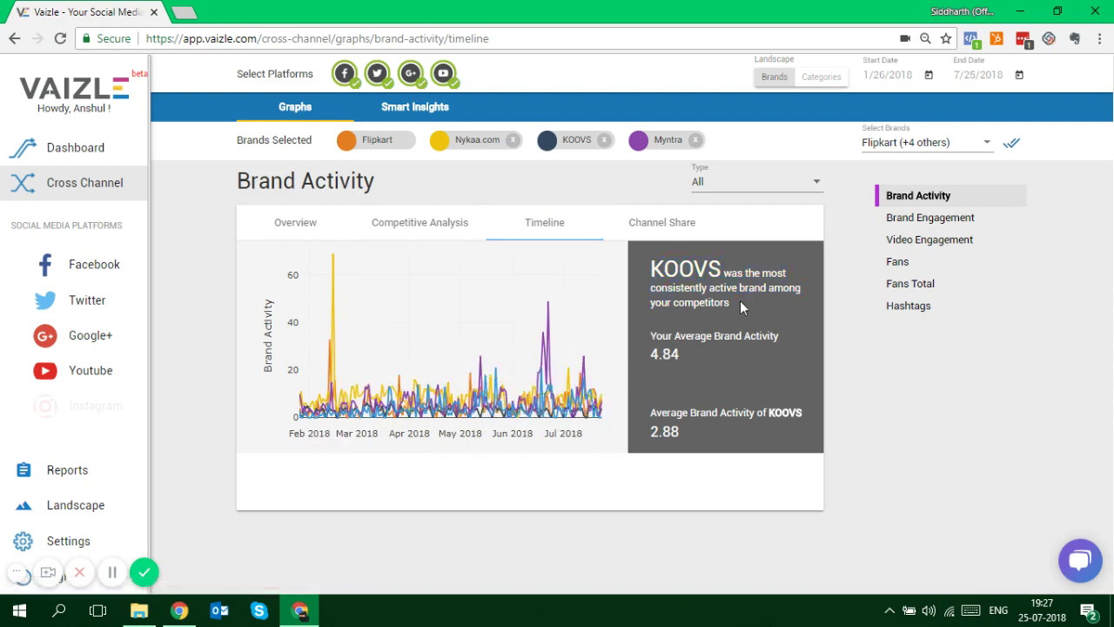
left_click(318, 236)
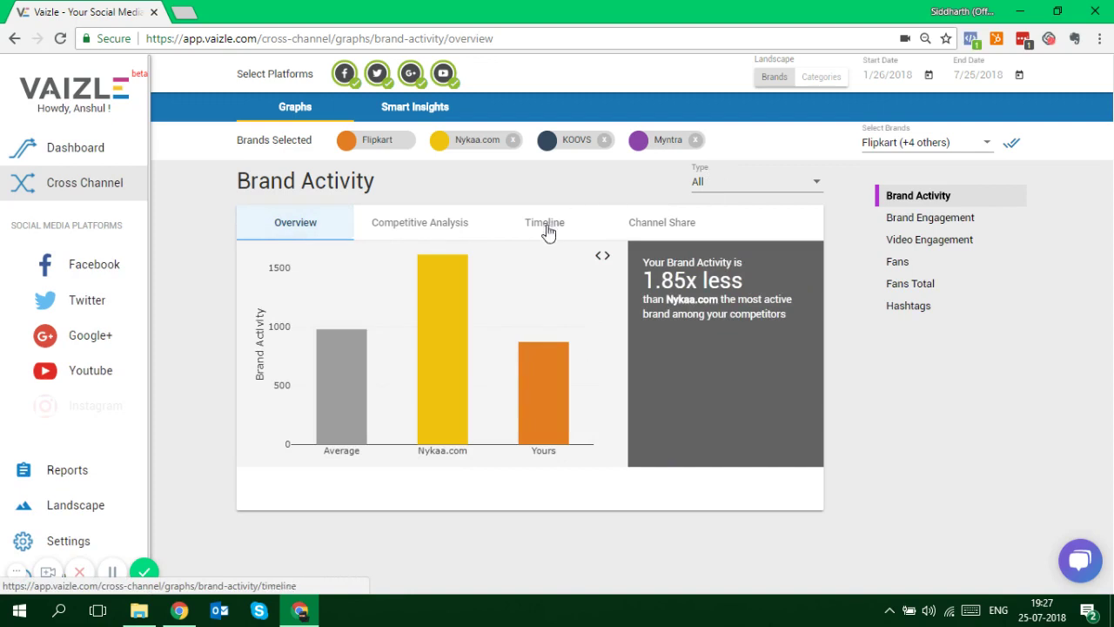
left_click(462, 226)
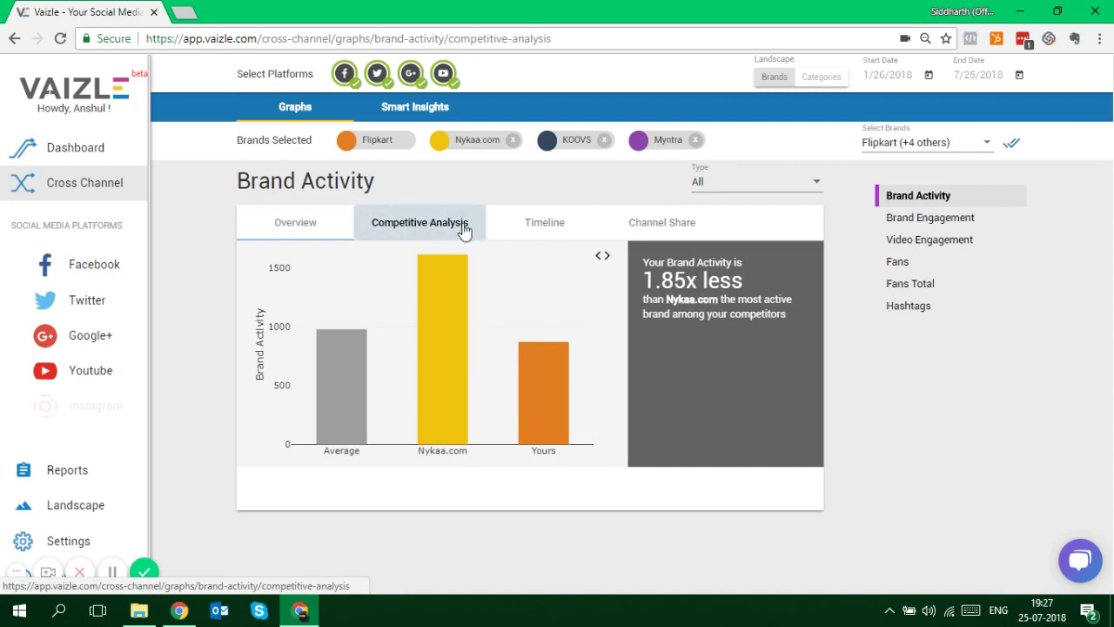
Filter the Competitive Analysis of Brand Activity to the Video type and sort the brand bars in descending order
left_click(731, 186)
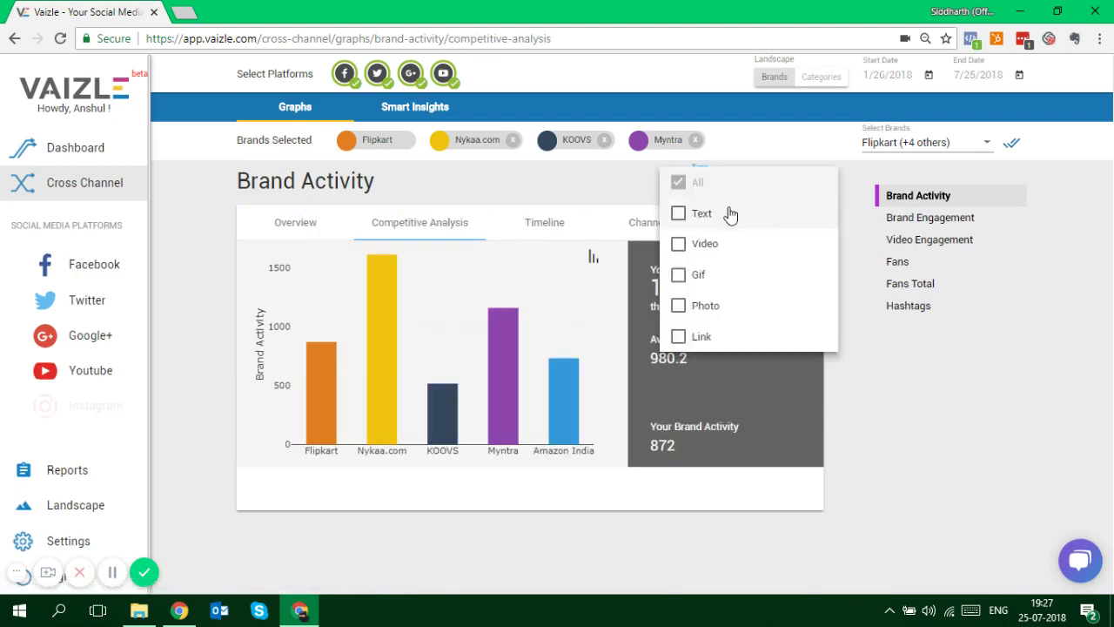
left_click(594, 194)
left_click(710, 193)
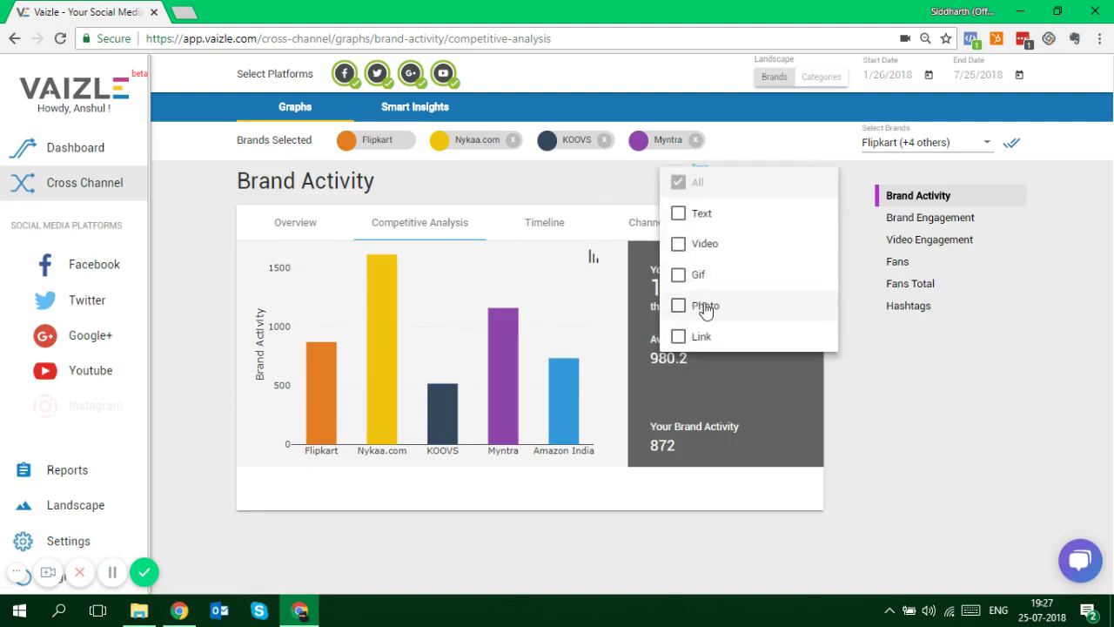
left_click(704, 250)
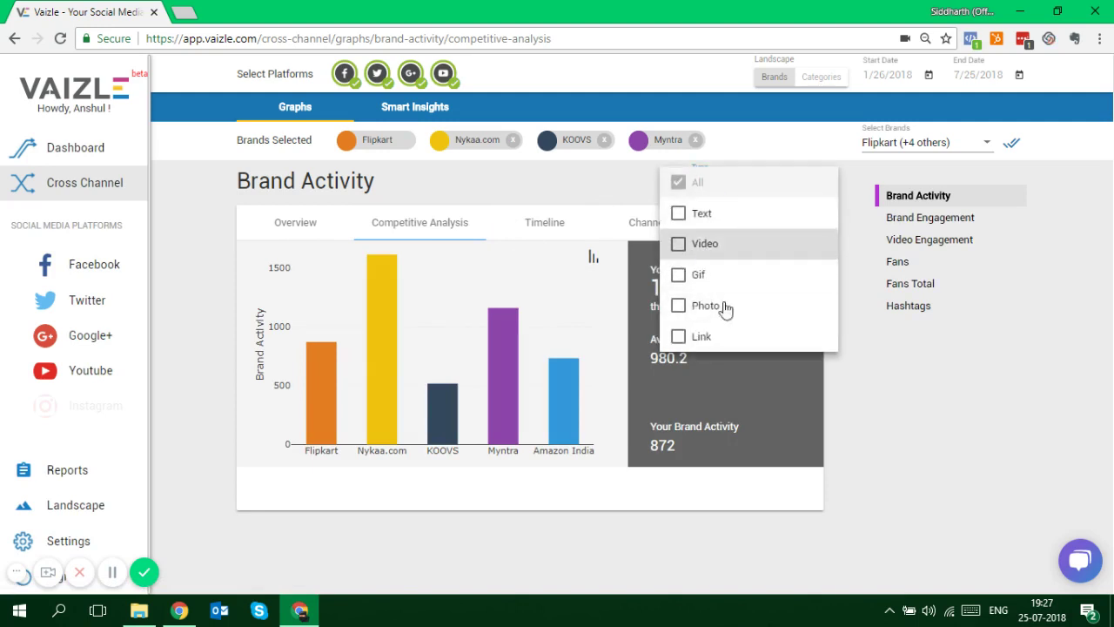
left_click(872, 450)
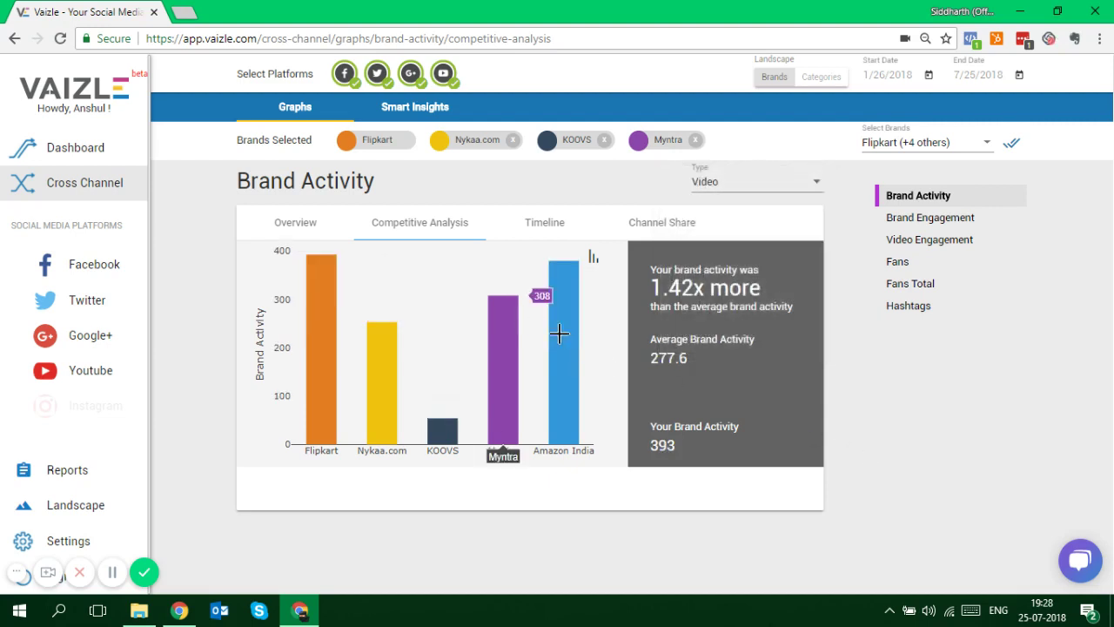
left_click(595, 259)
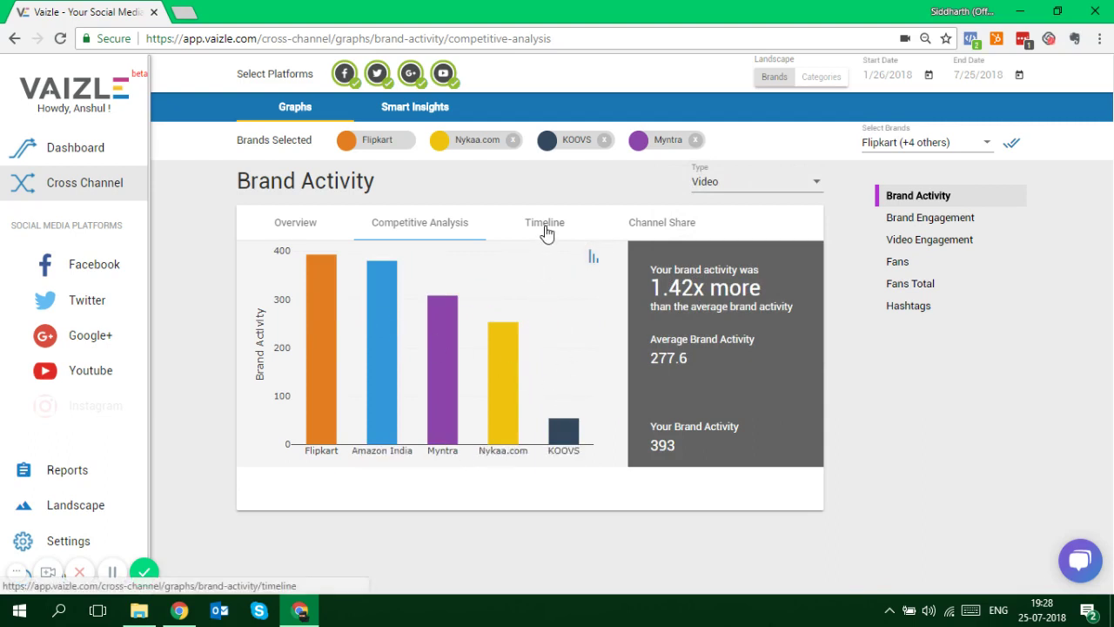
Examine the channel share of video activity for Facebook, Twitter and YouTube
left_click(661, 224)
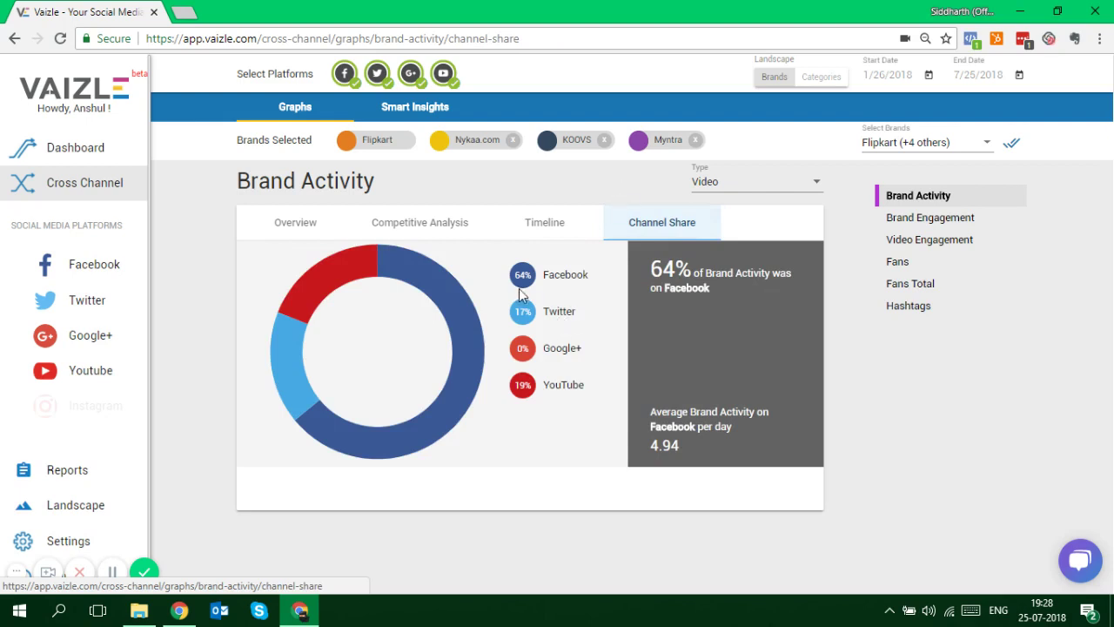
double_click(549, 274)
left_click(586, 273)
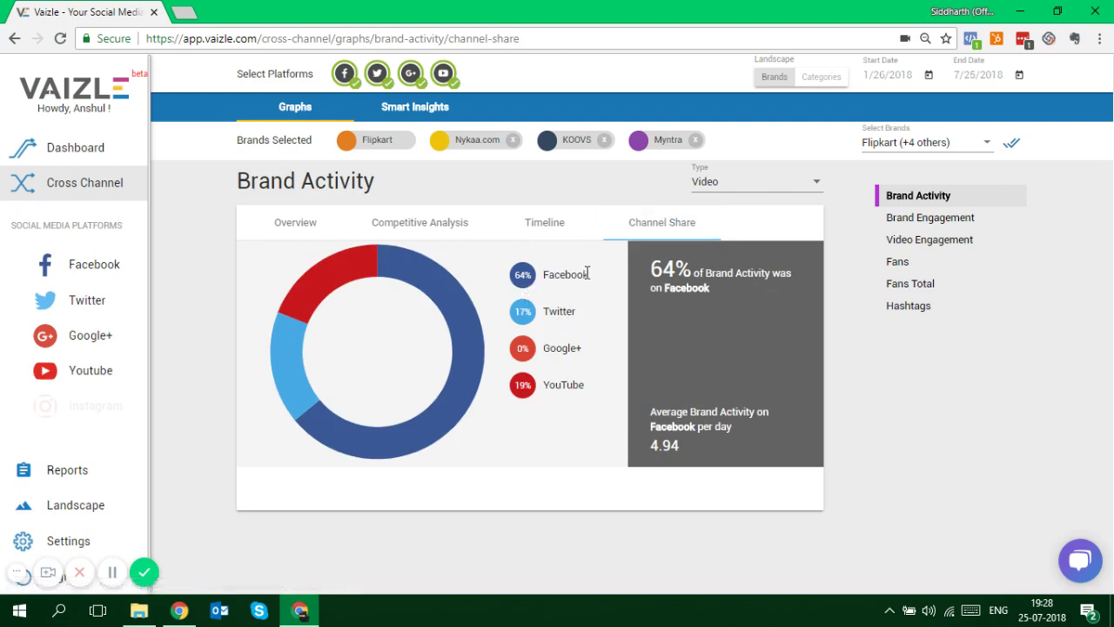
left_click_drag(545, 312, 576, 313)
left_click(575, 315)
left_click_drag(582, 383, 547, 386)
left_click(552, 393)
Return to the Brand Activity overview and set the content type filter back to All
left_click(293, 226)
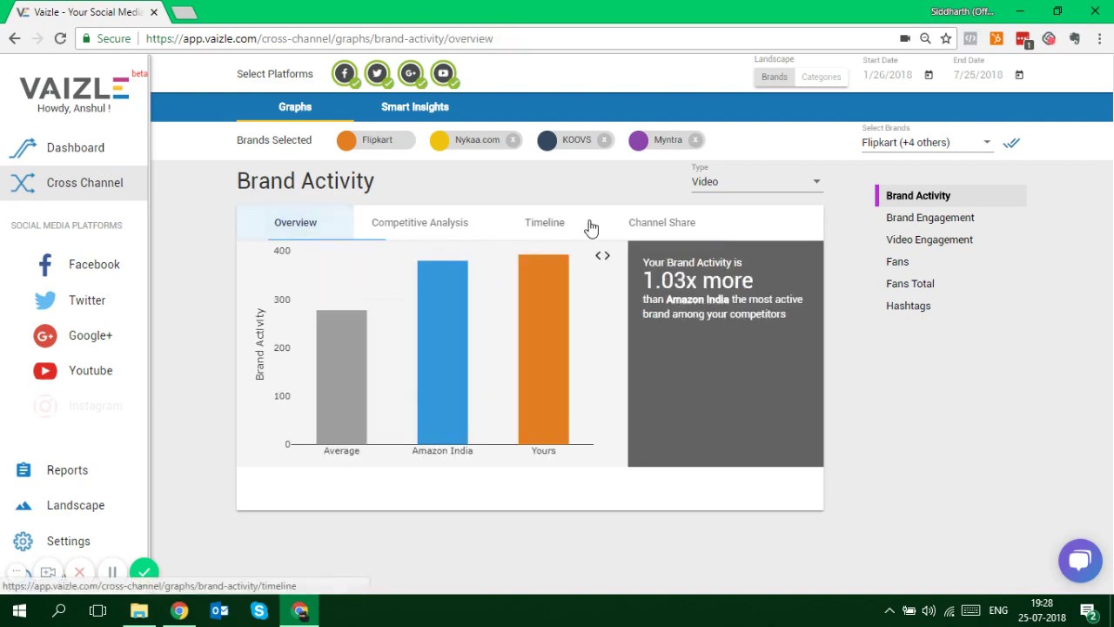
left_click(701, 184)
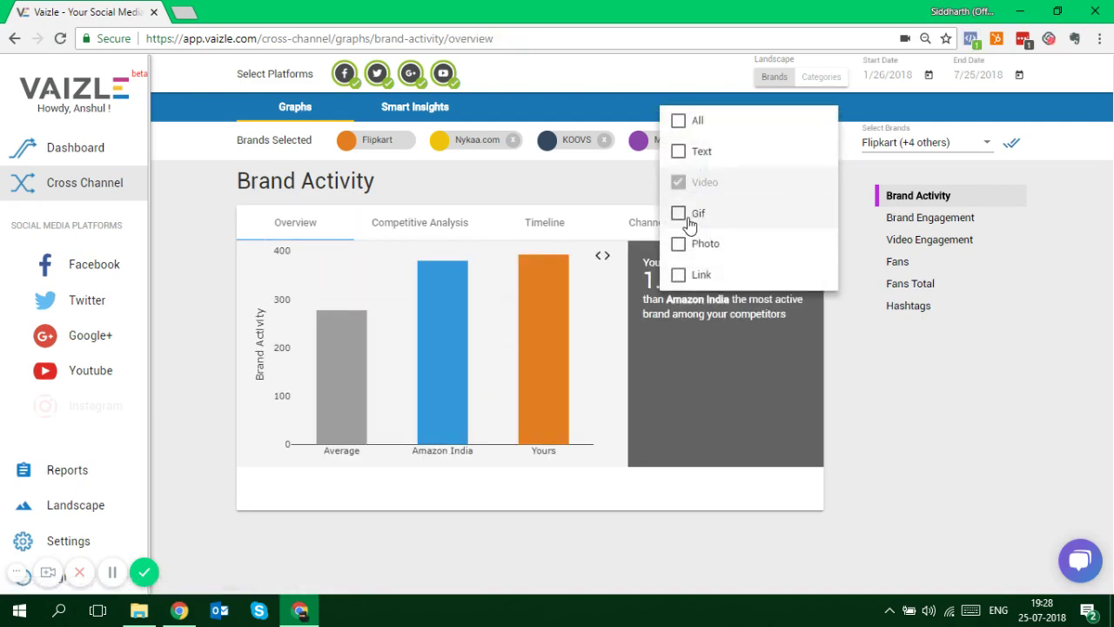
left_click(696, 170)
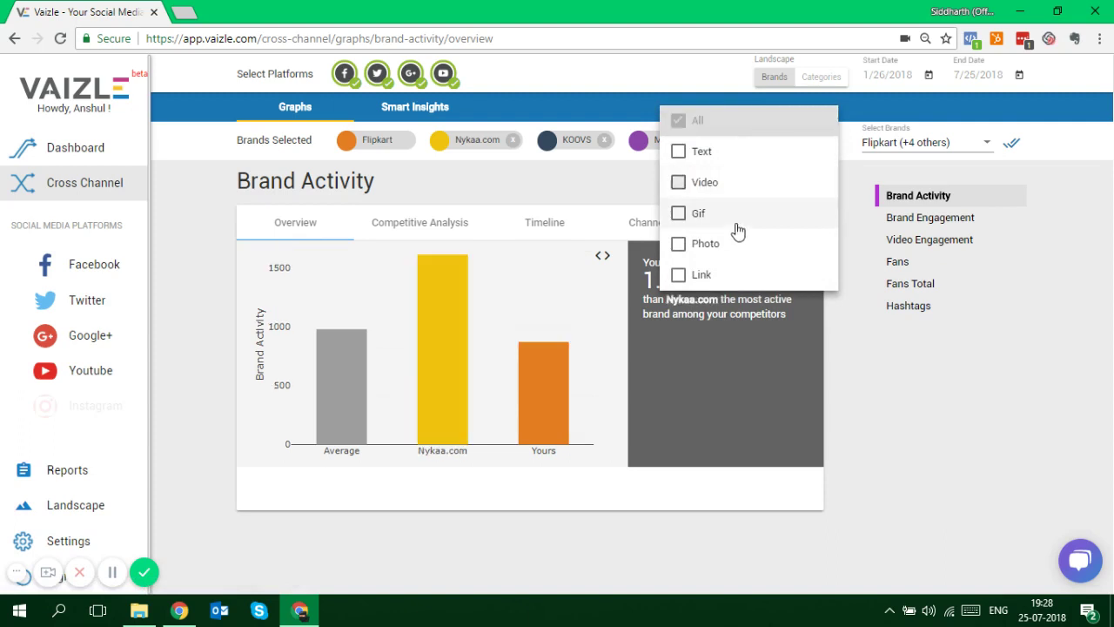
Open the Brand Engagement graphs and look through the available engagement factors
left_click(842, 351)
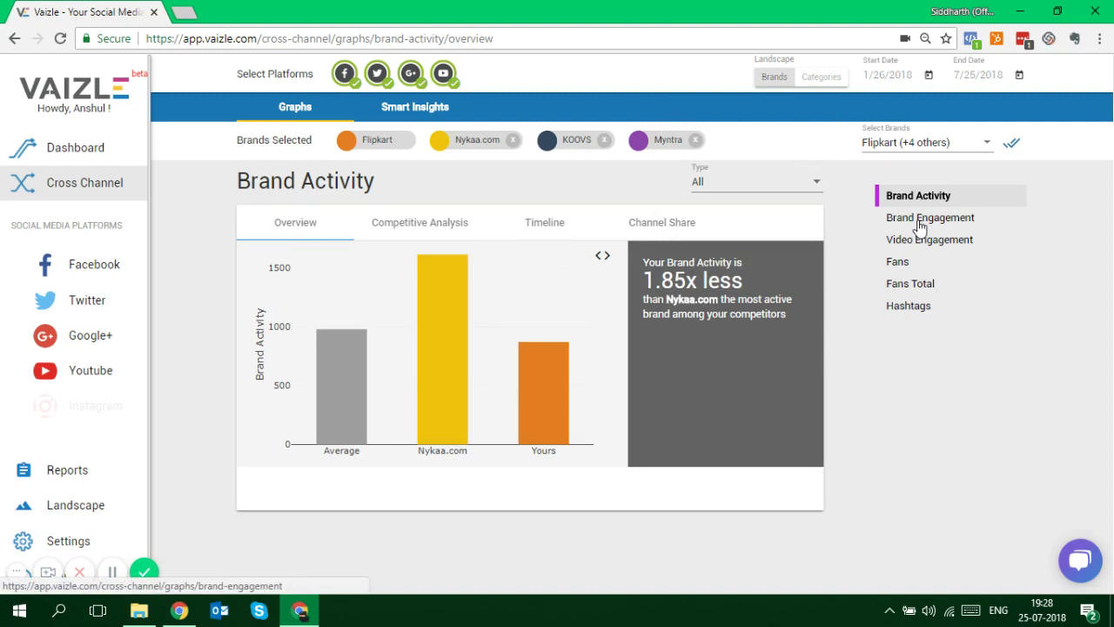
left_click(919, 227)
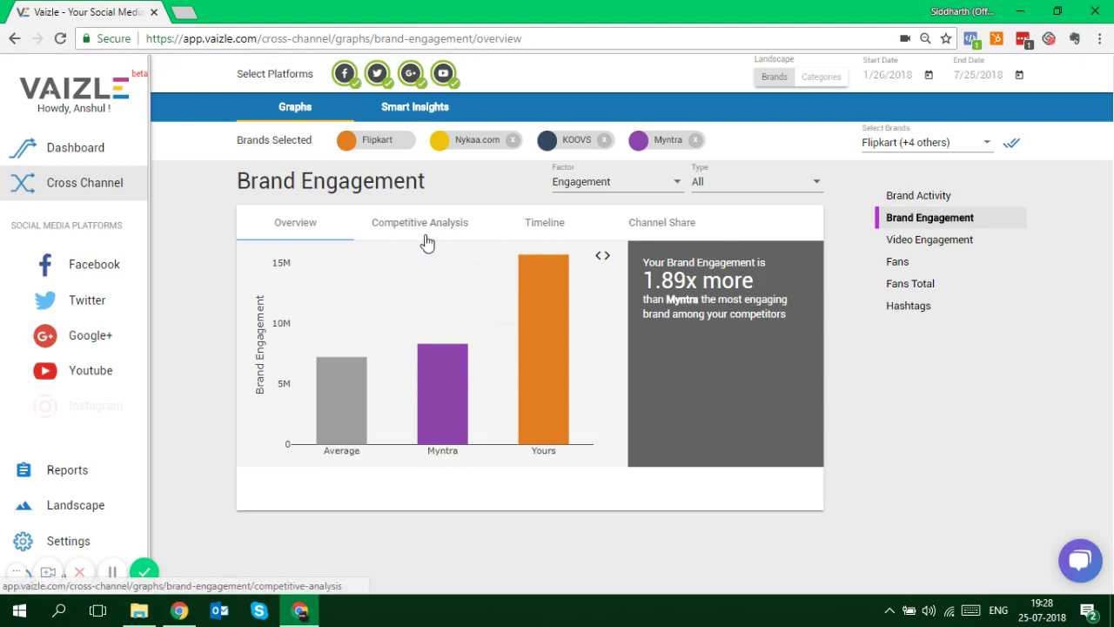
left_click(560, 190)
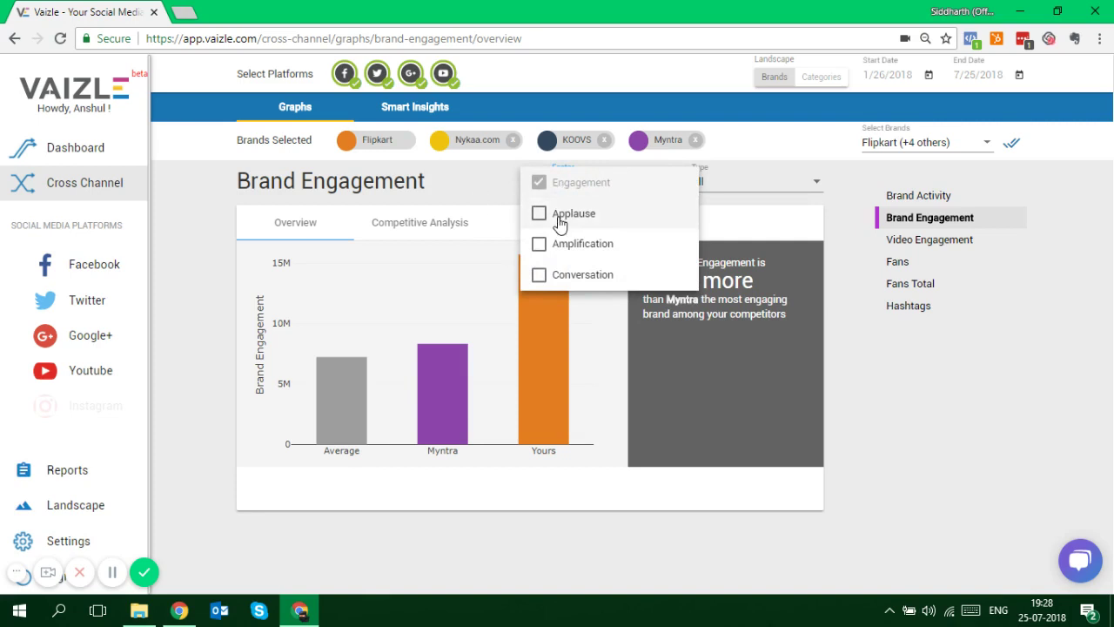
left_click(488, 178)
left_click(572, 186)
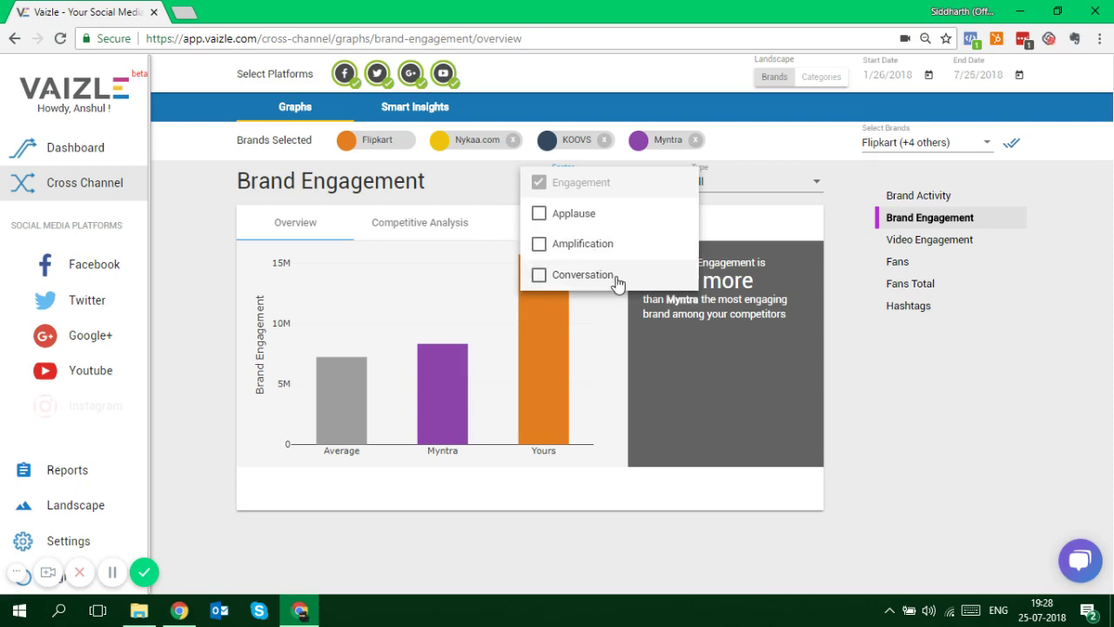
left_click(852, 386)
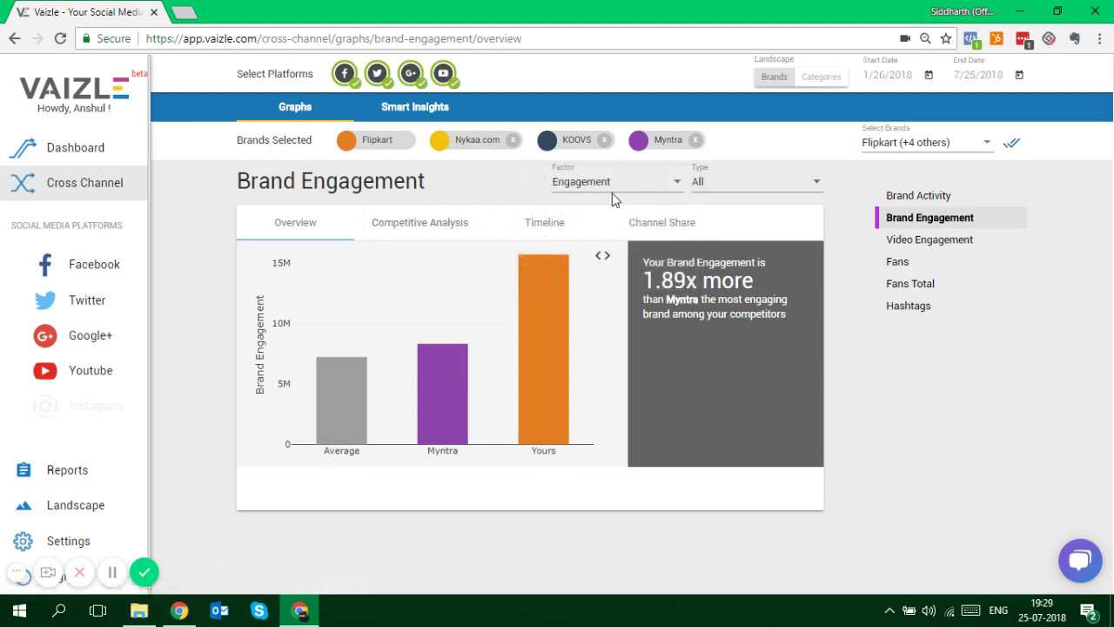
Set the Brand Engagement factor to Conversation
left_click(637, 179)
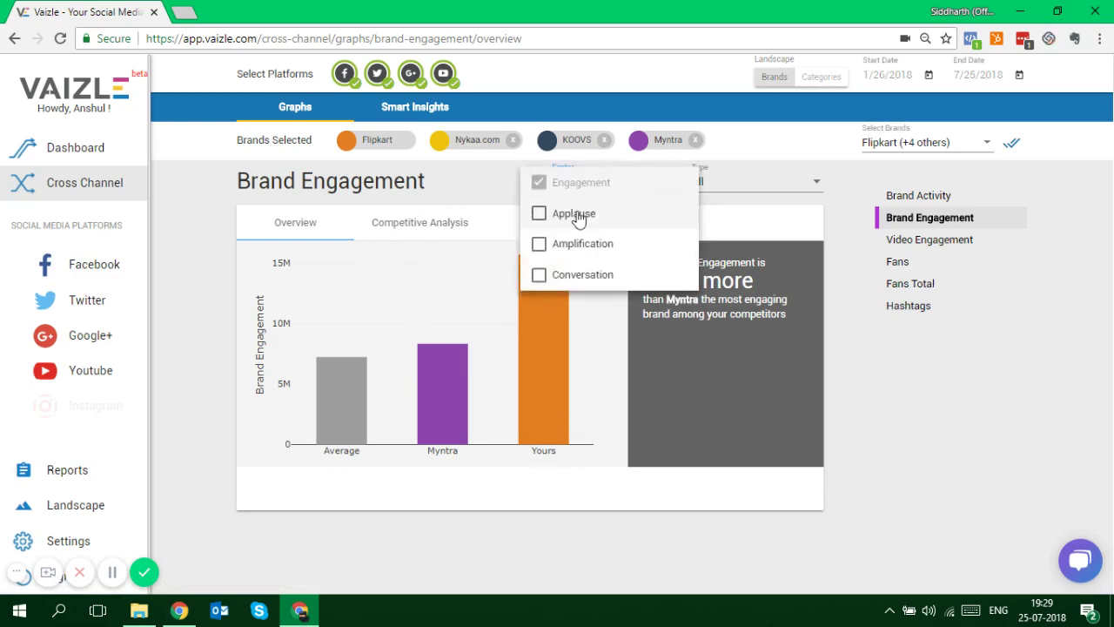
left_click(612, 274)
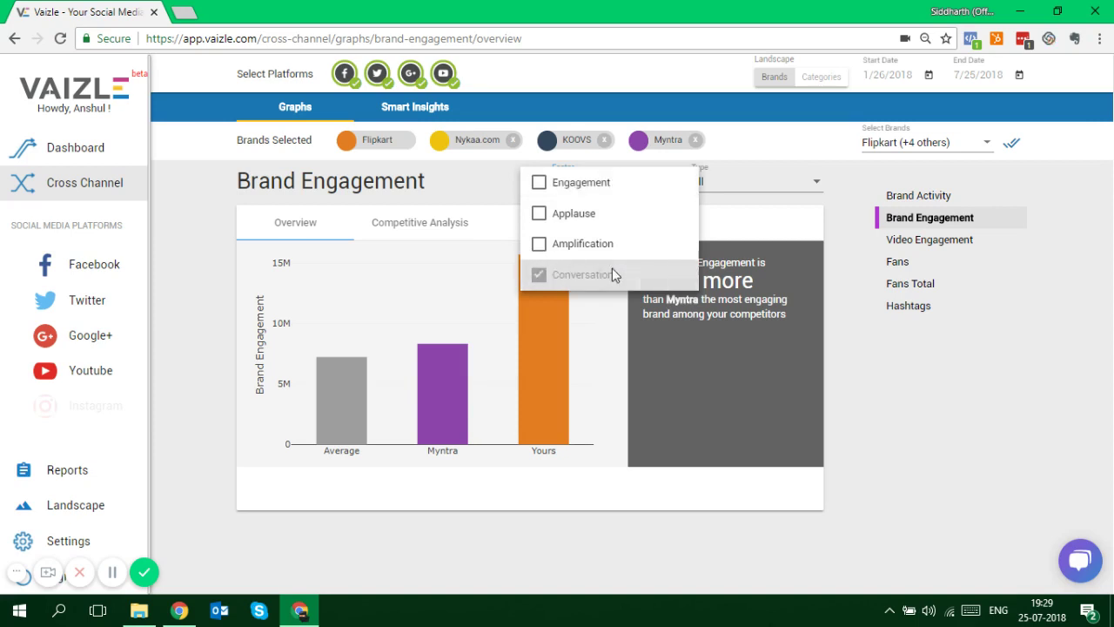
left_click(833, 432)
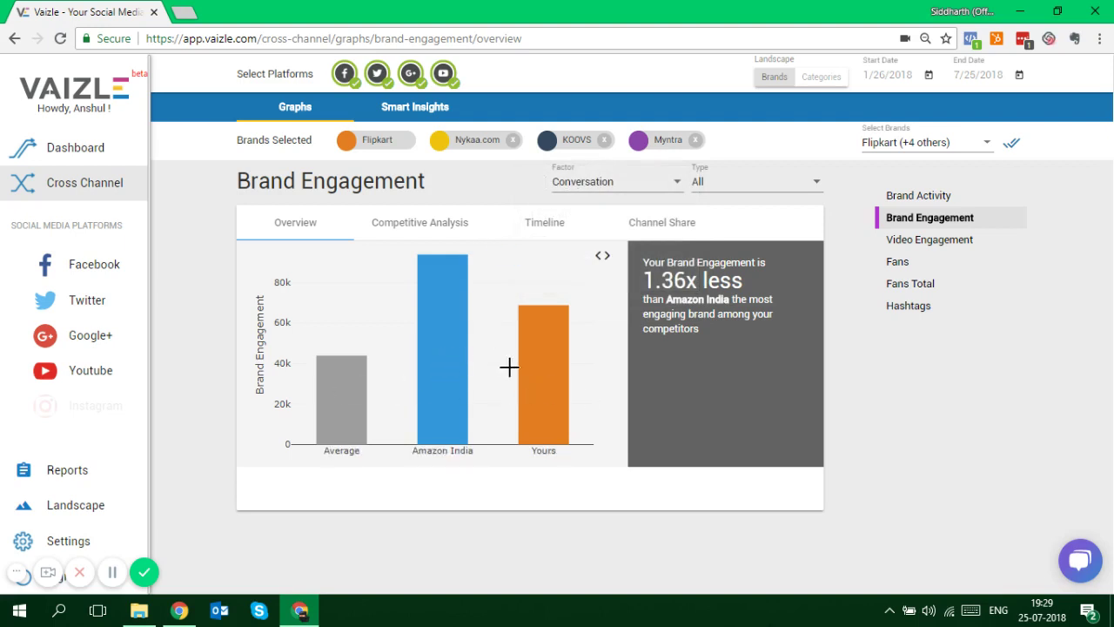
View the Competitive Analysis of Brand Engagement, and filter its timeline to the Video type
left_click(427, 236)
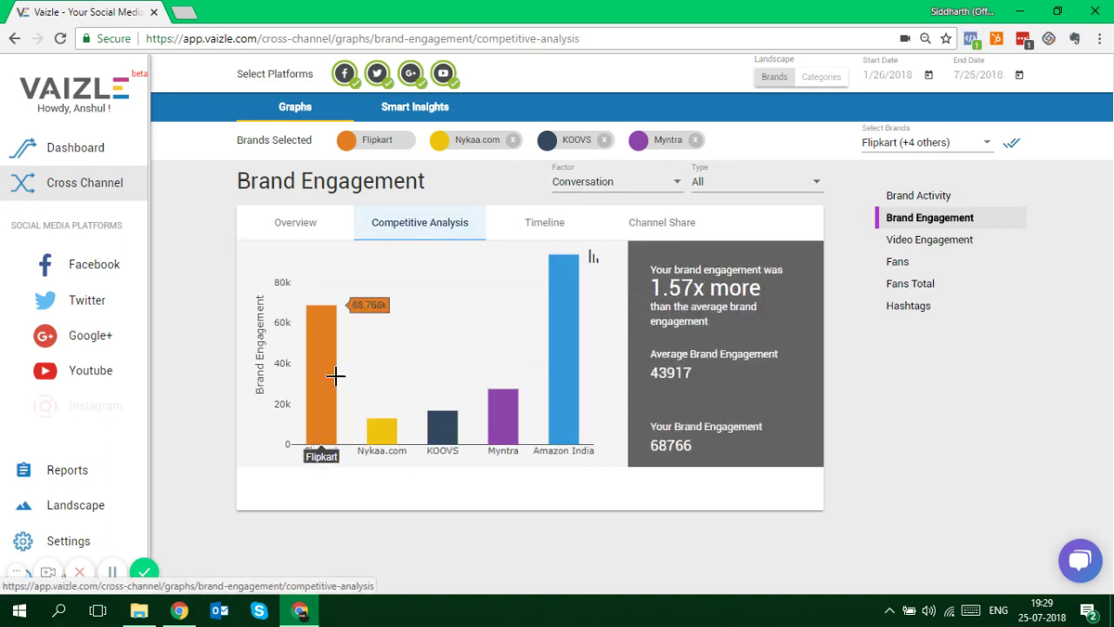
left_click(551, 230)
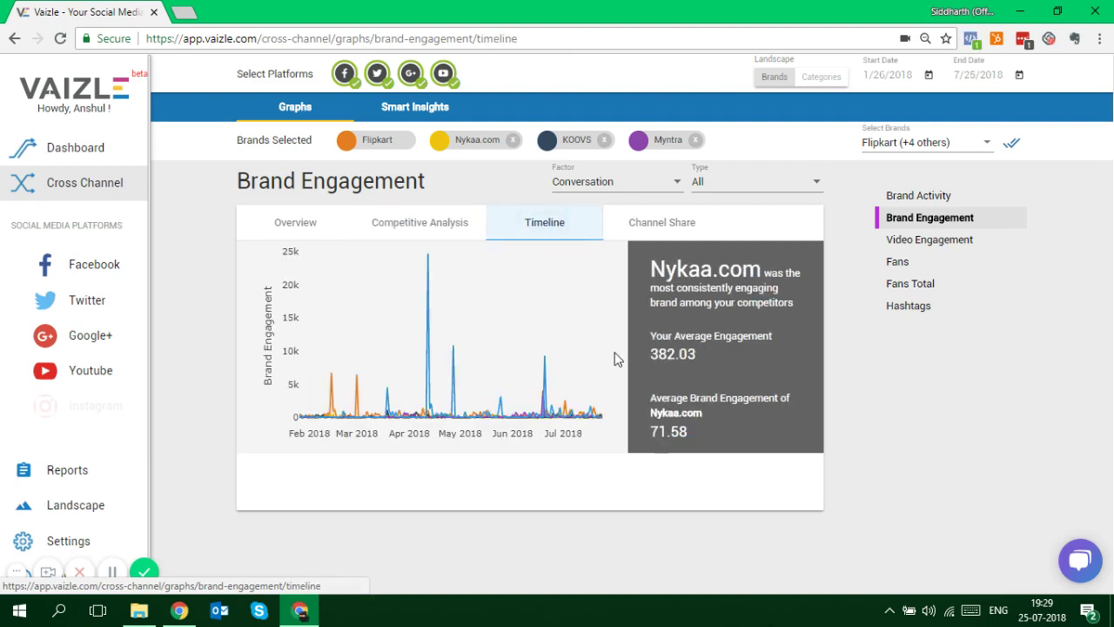
left_click(702, 181)
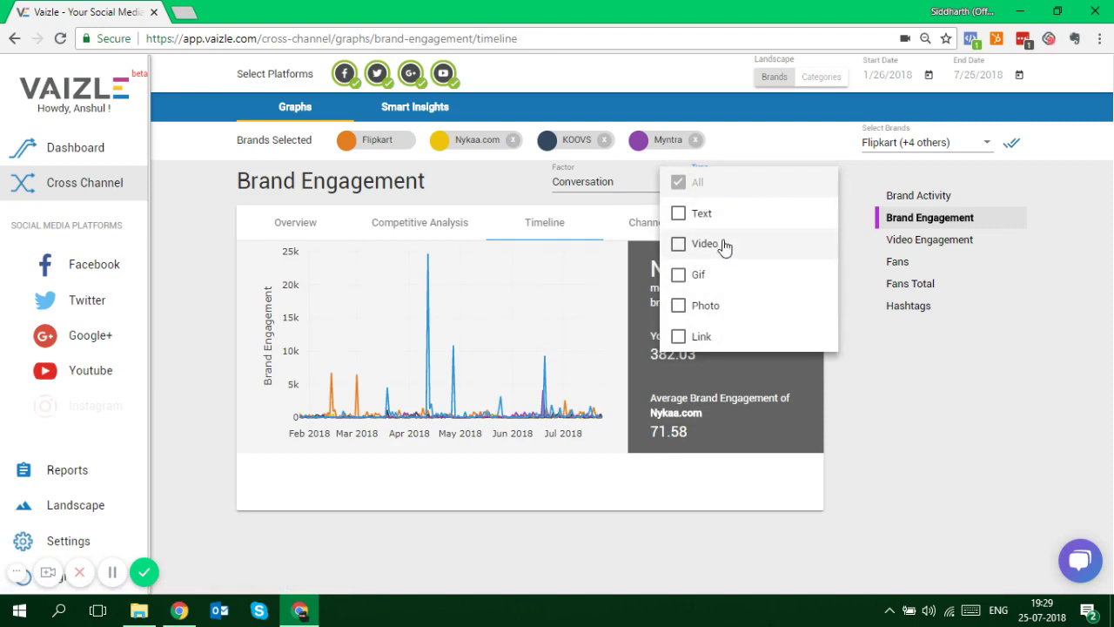
left_click(722, 245)
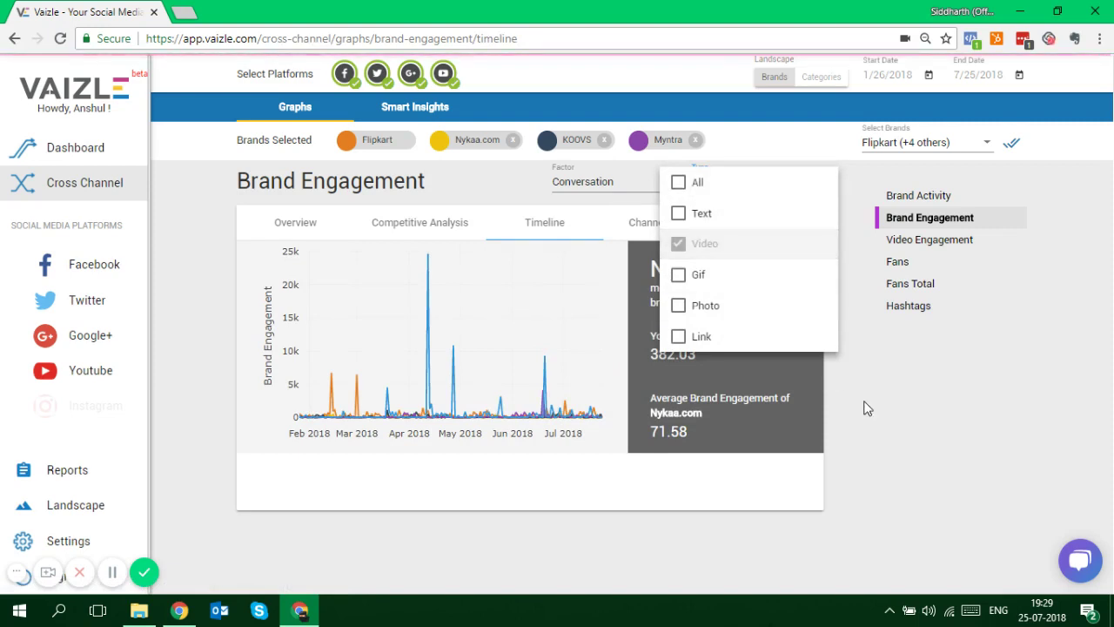
left_click(918, 470)
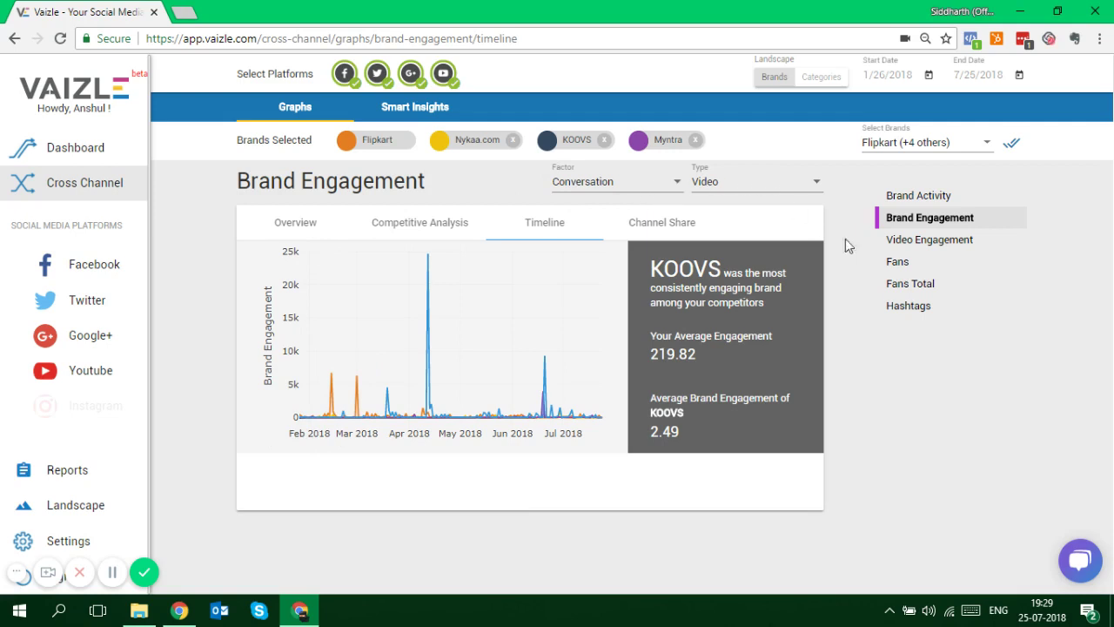
Browse the Video Engagement, Fans, Fans Total and Hashtags graphs
left_click(920, 242)
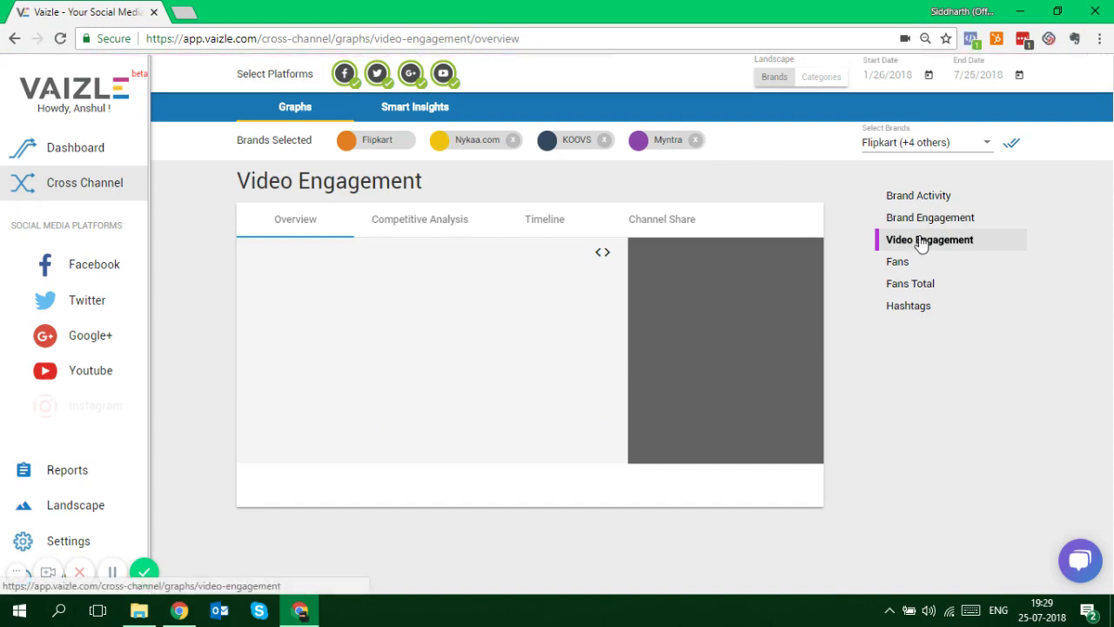
left_click(910, 271)
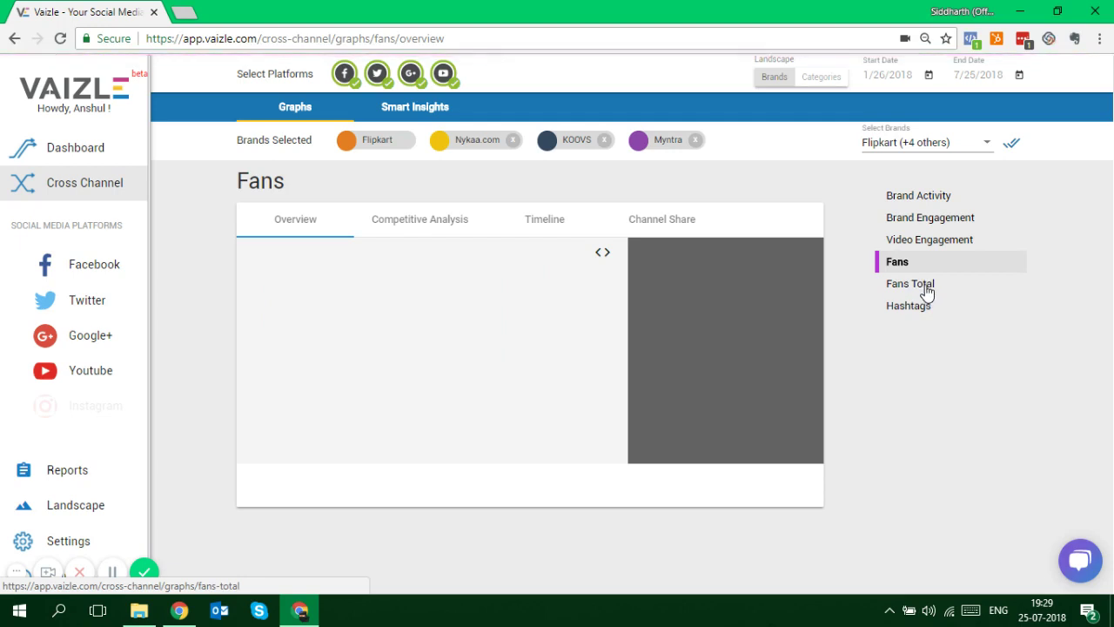
left_click(925, 292)
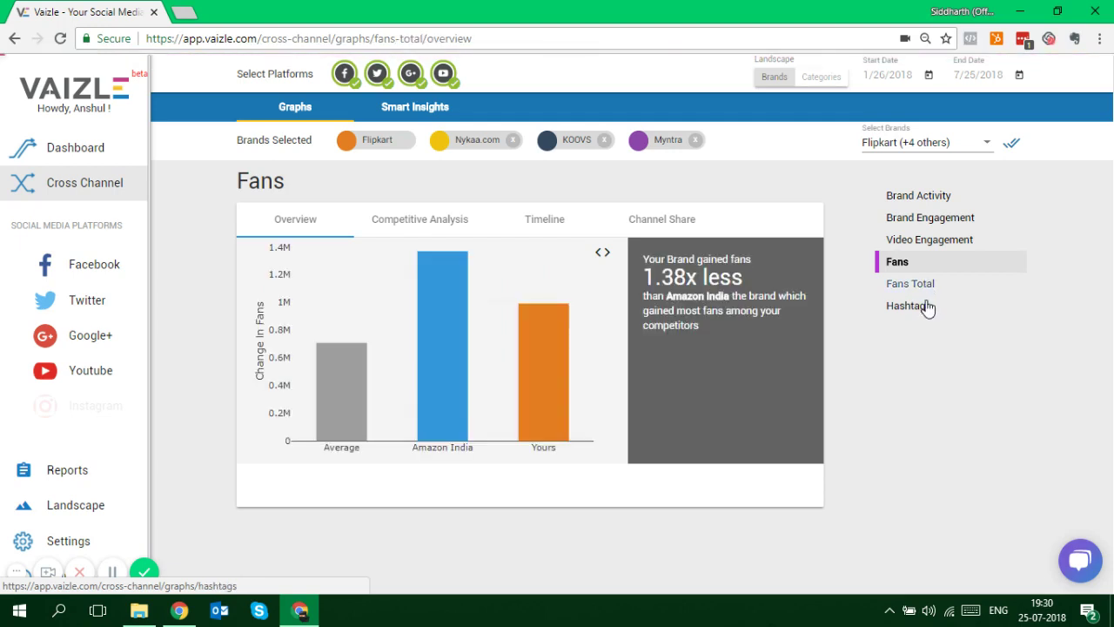
left_click(910, 306)
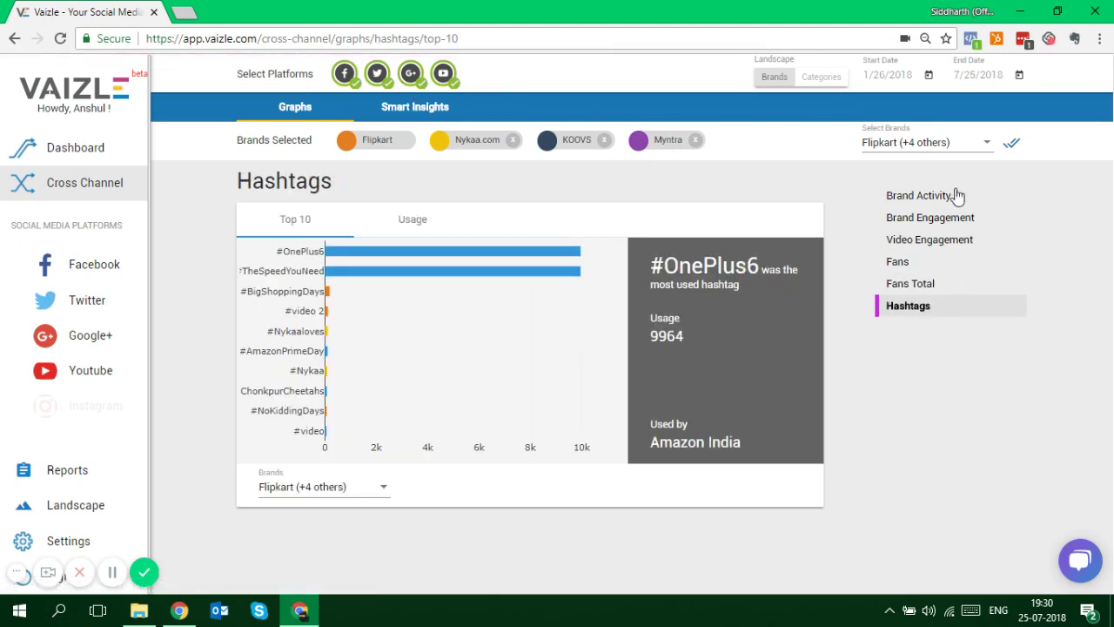
Return to the Brand Activity overview and exclude Twitter and Google+ from the selected platforms
left_click(923, 197)
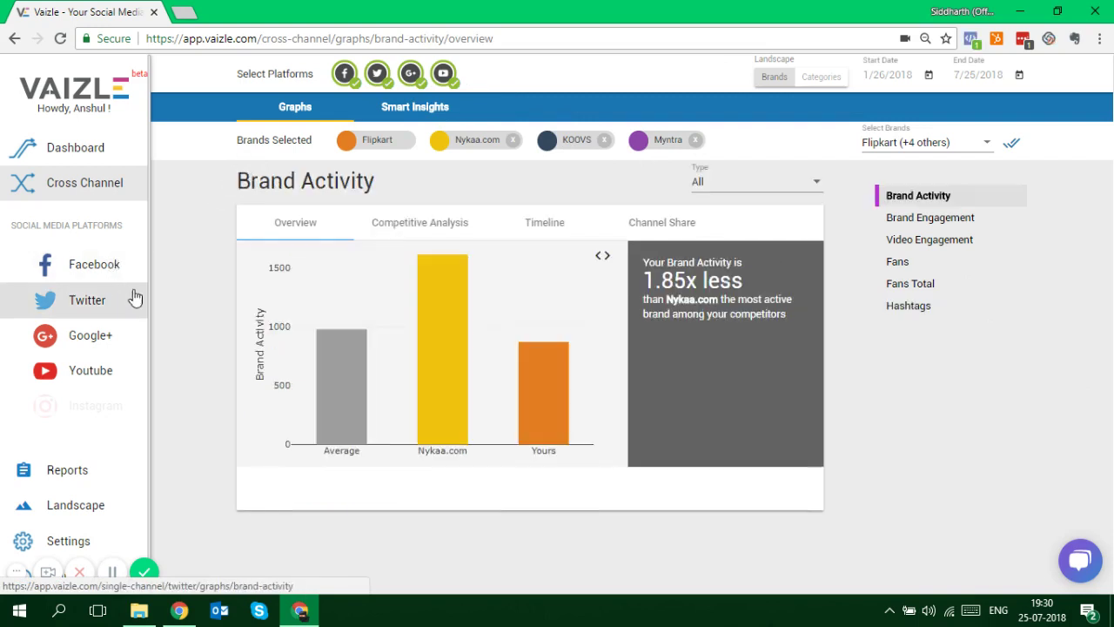
left_click(376, 80)
left_click(419, 82)
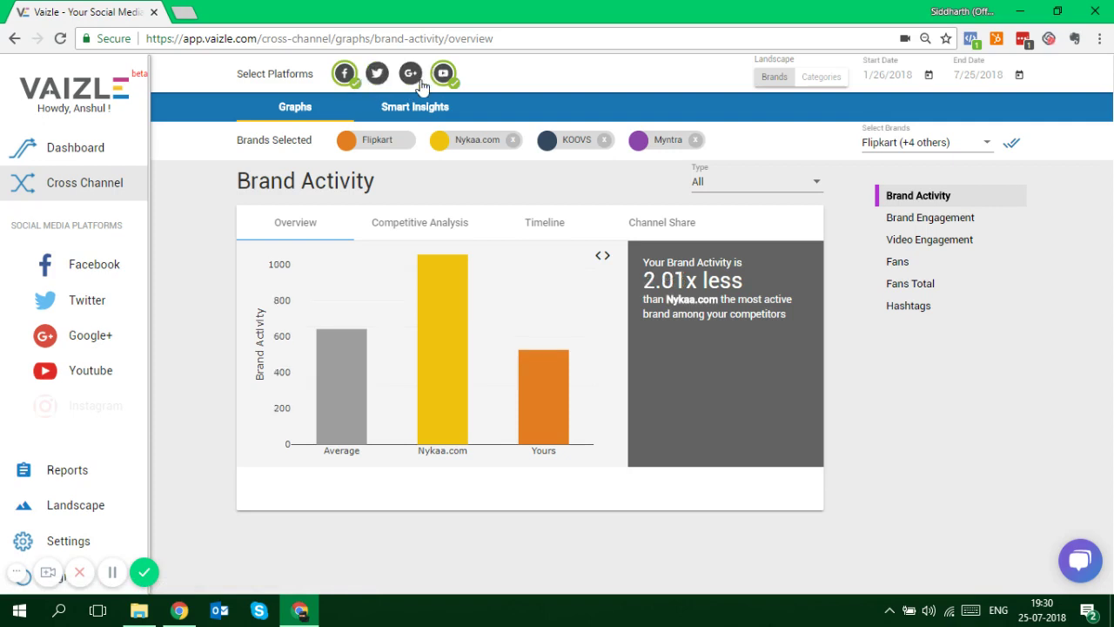
Set the Brand Activity date range to start on 6/1/2018 and end on 6/30/2018
left_click(927, 76)
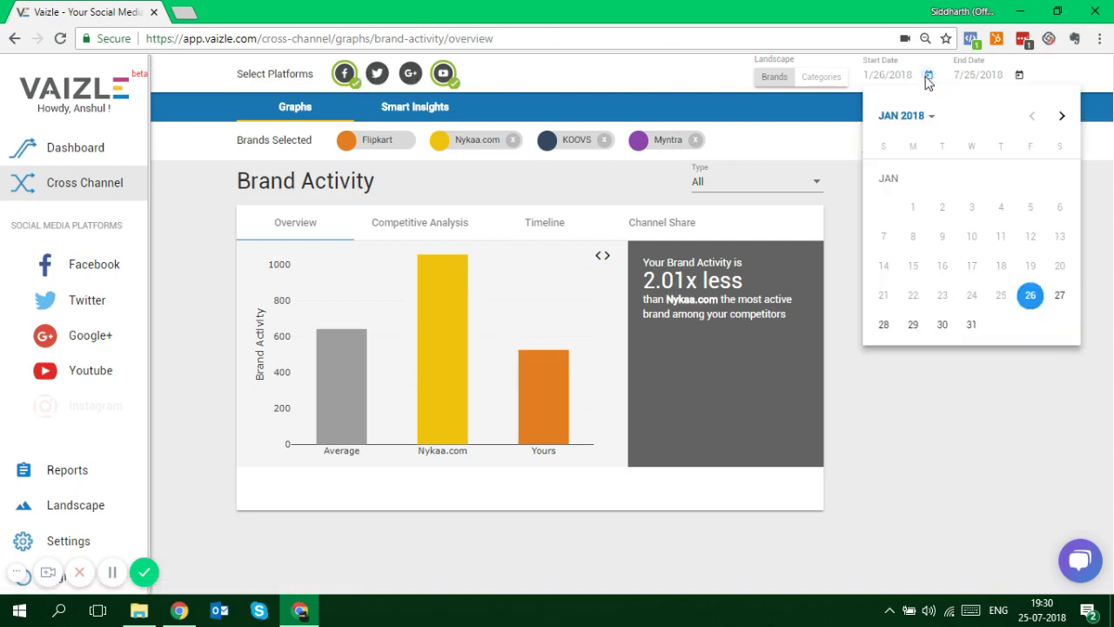
left_click(1059, 125)
left_click(1059, 124)
left_click(1059, 124)
left_click(1059, 125)
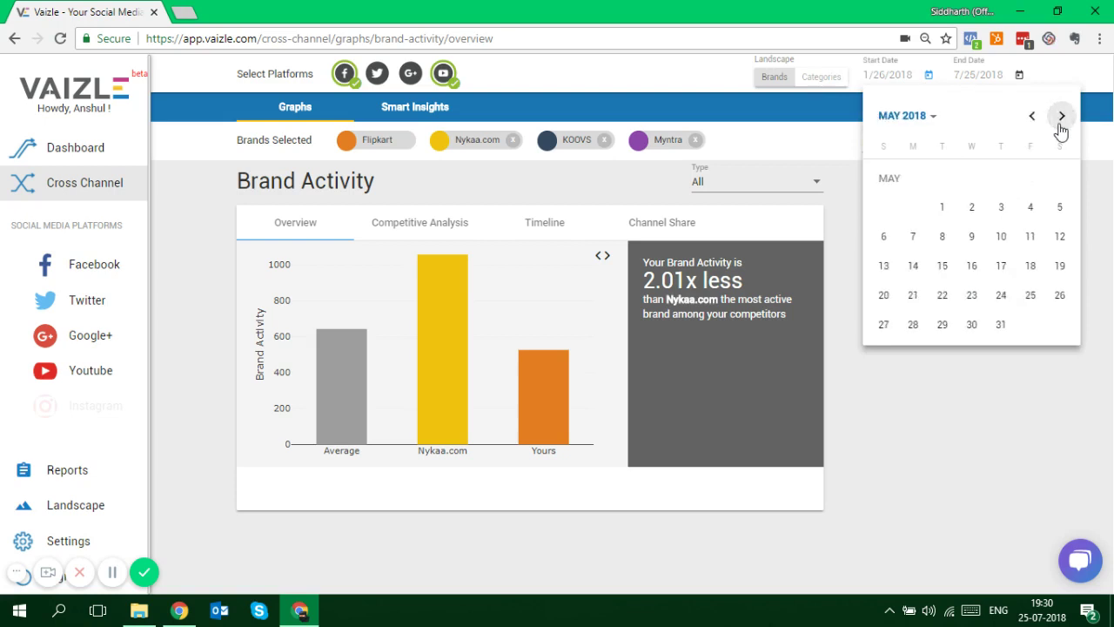
left_click(1060, 124)
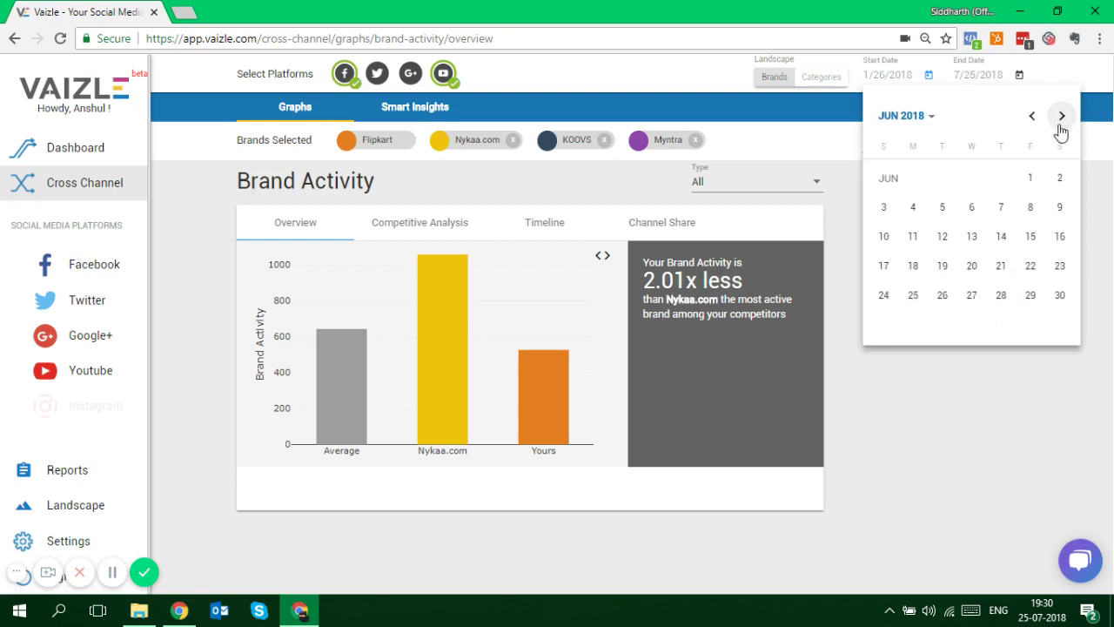
left_click(1029, 178)
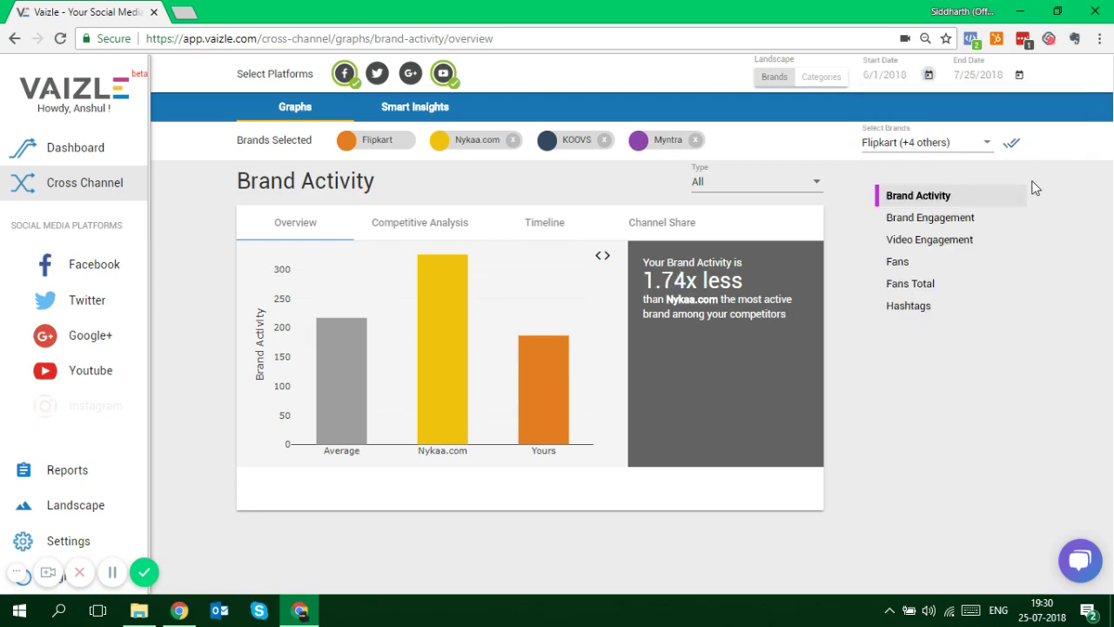
left_click(1019, 75)
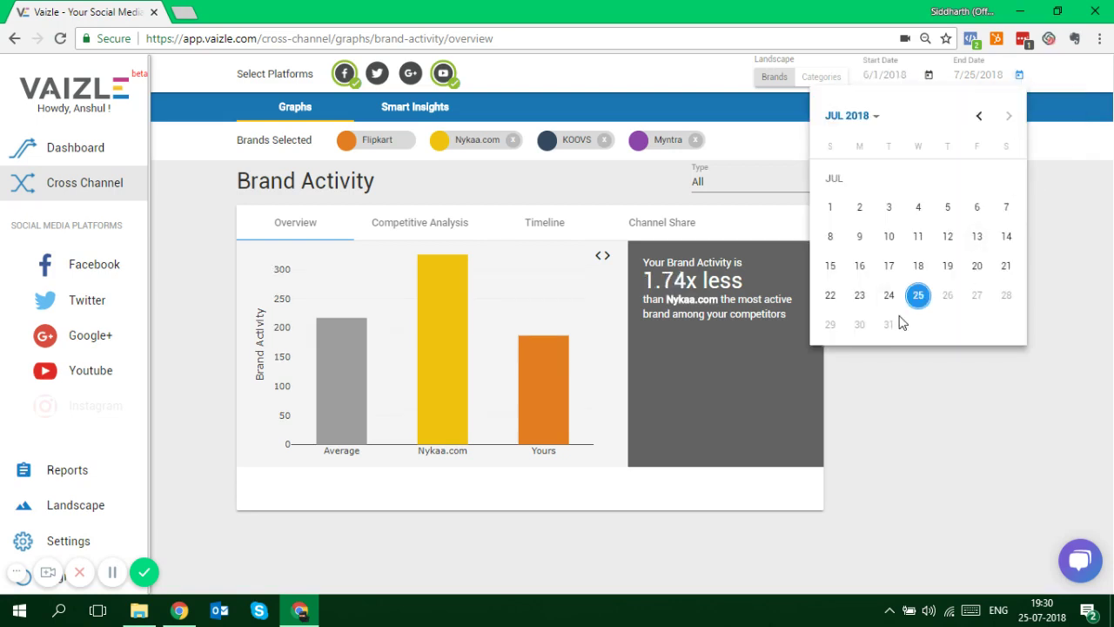
left_click(978, 116)
left_click(1007, 296)
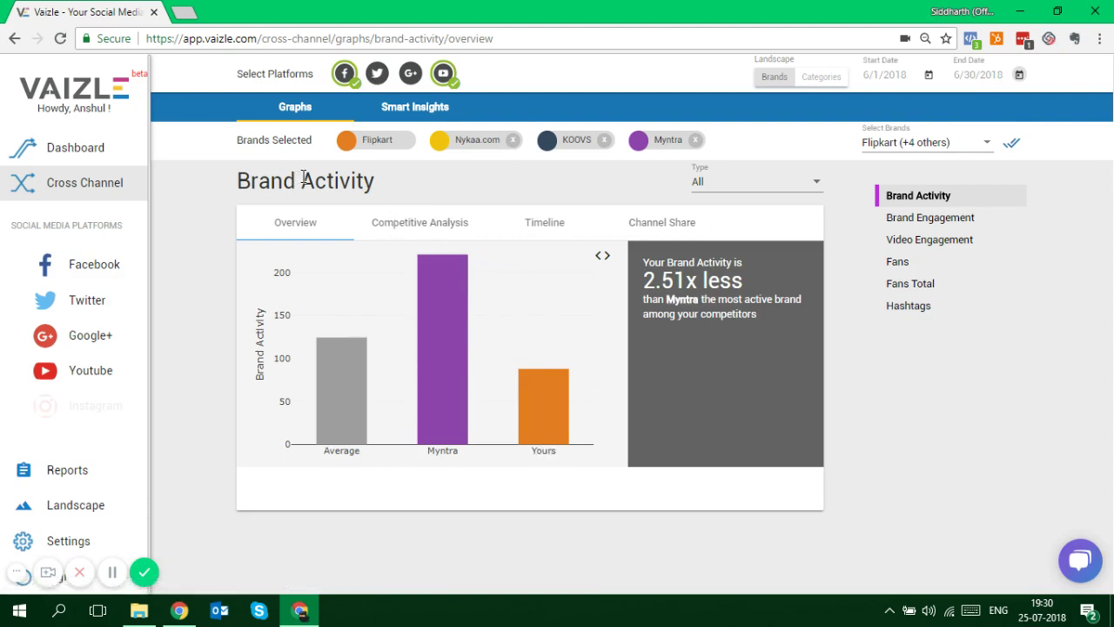
left_click_drag(304, 179, 221, 187)
left_click(386, 174)
left_click(517, 238)
Open the Top Posts in Smart Insights and sort them by Engagement
left_click(426, 108)
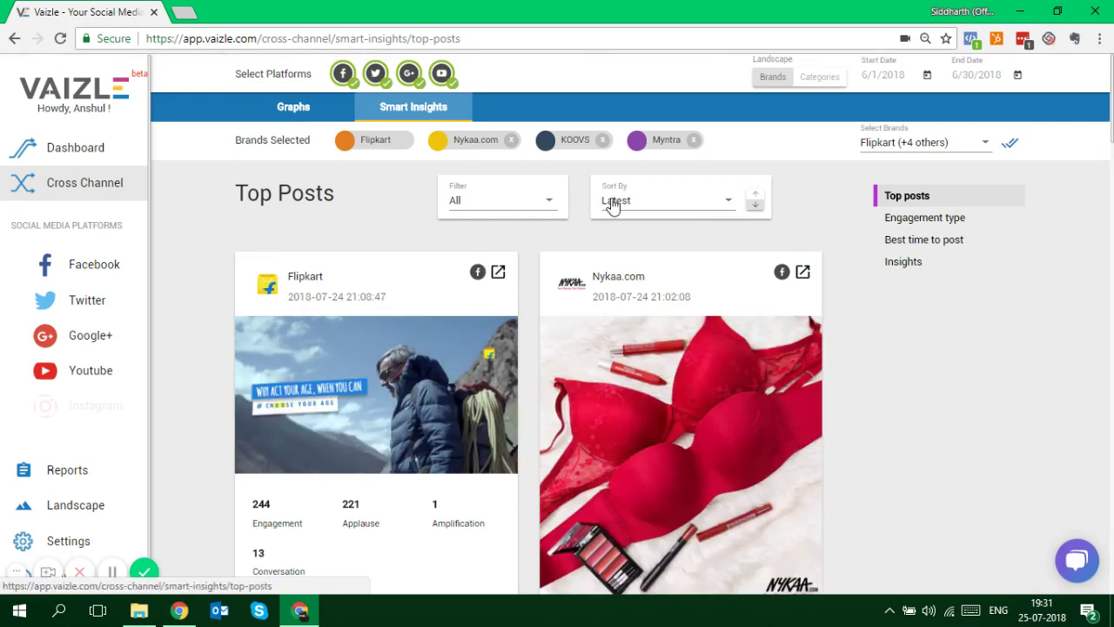
left_click(710, 209)
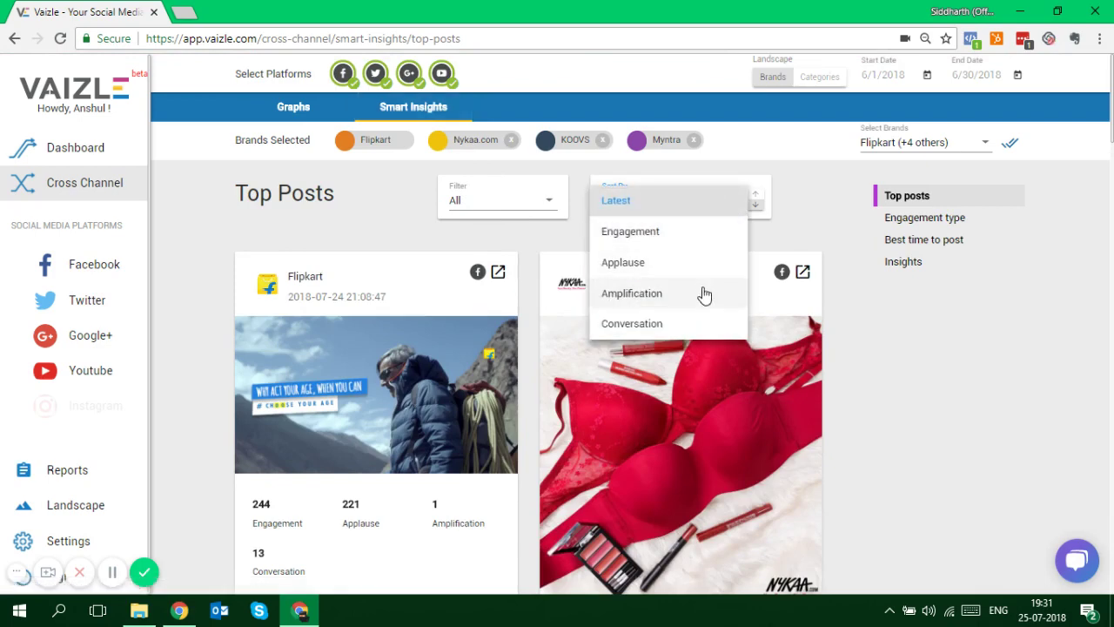
left_click(670, 243)
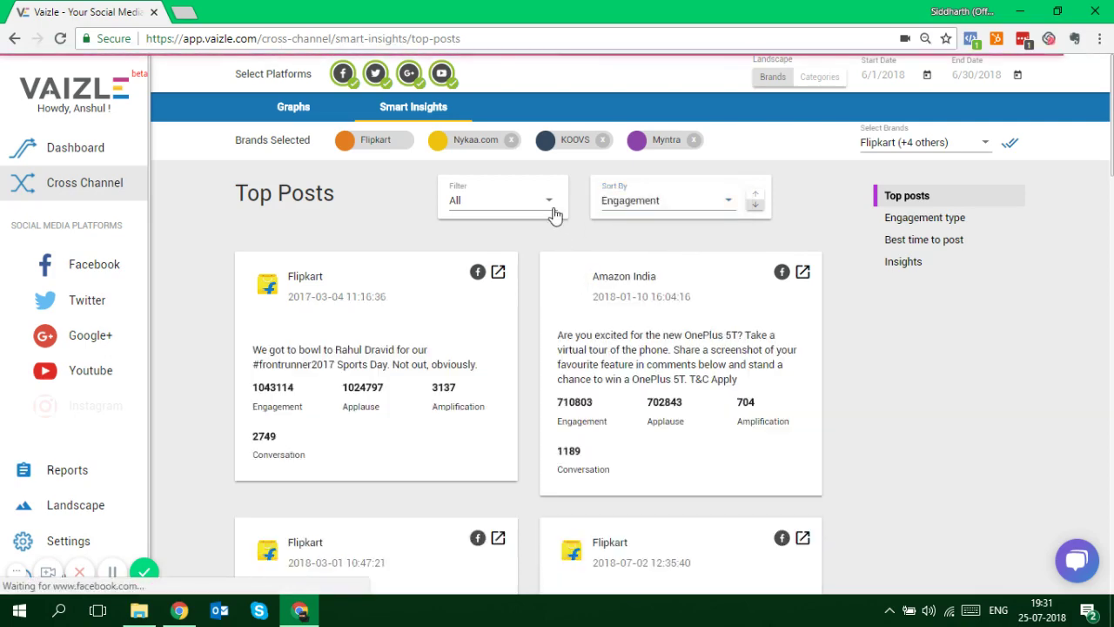
Examine the top posts, viewing Flipkart's #PenguinDad post on Facebook and playing its embedded video
scroll(527, 275, "down", 5)
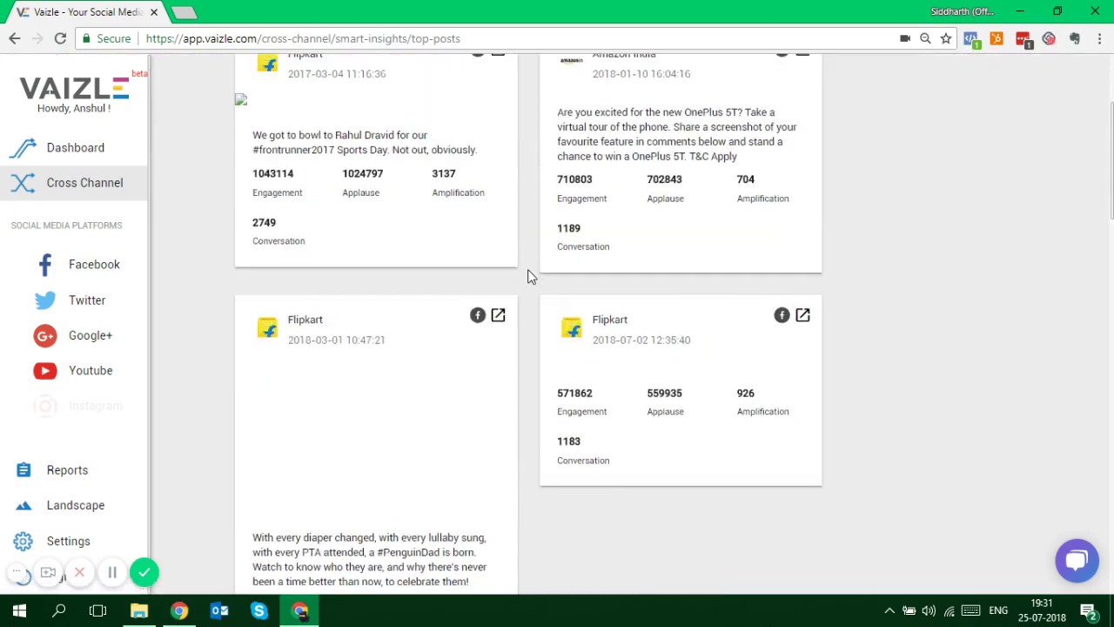
scroll(527, 261, "up", 1)
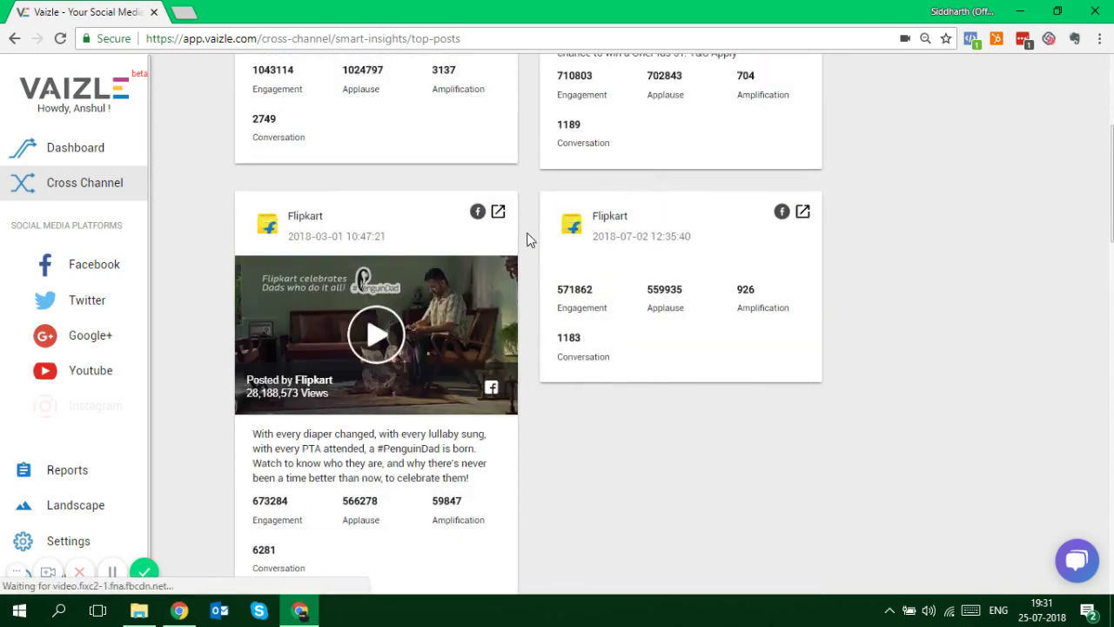
left_click(498, 213)
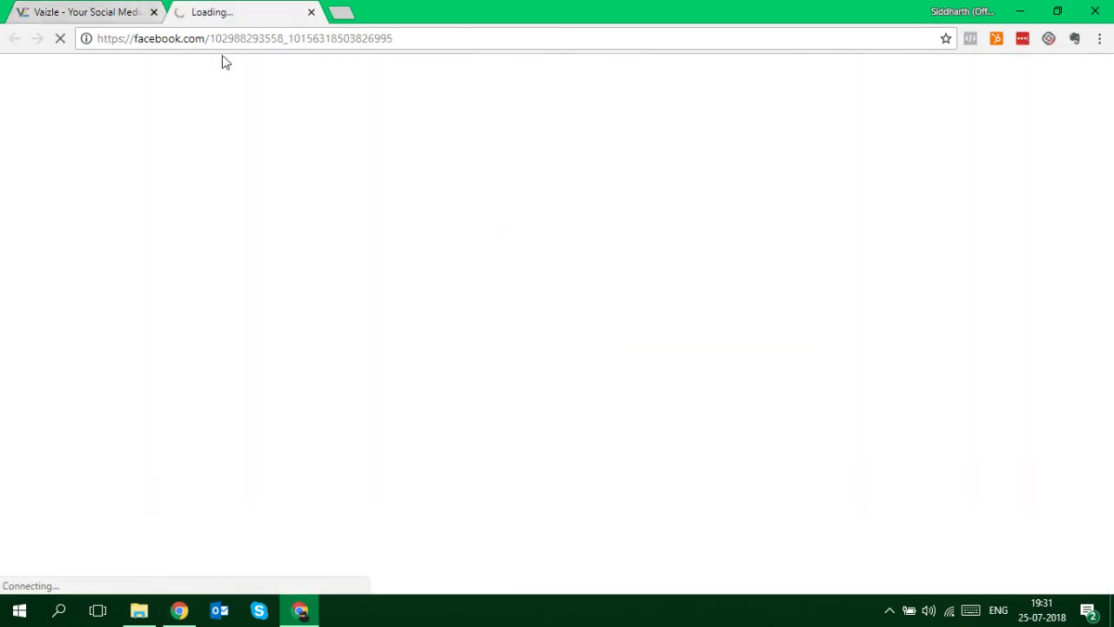
left_click(311, 12)
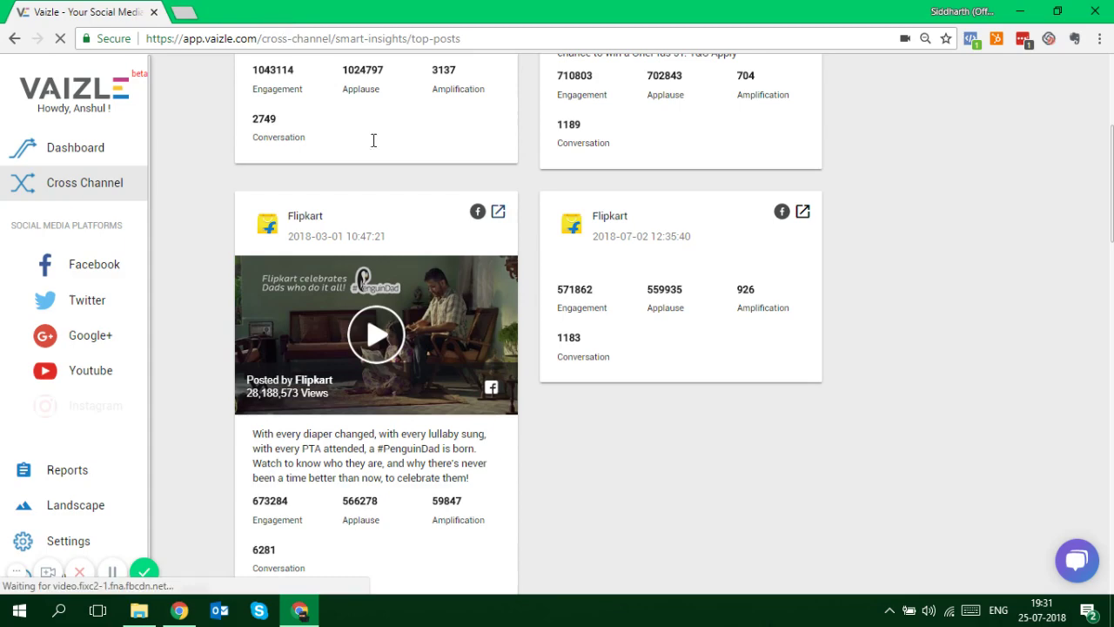
left_click(389, 337)
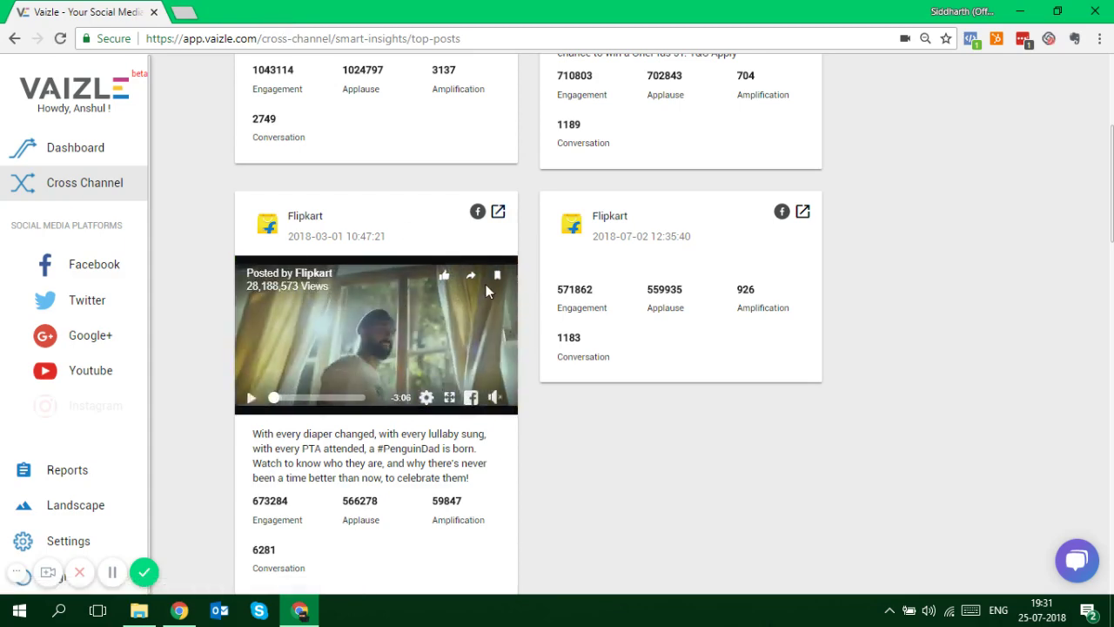
scroll(508, 275, "down", 5)
scroll(508, 276, "down", 1)
scroll(508, 276, "up", 15)
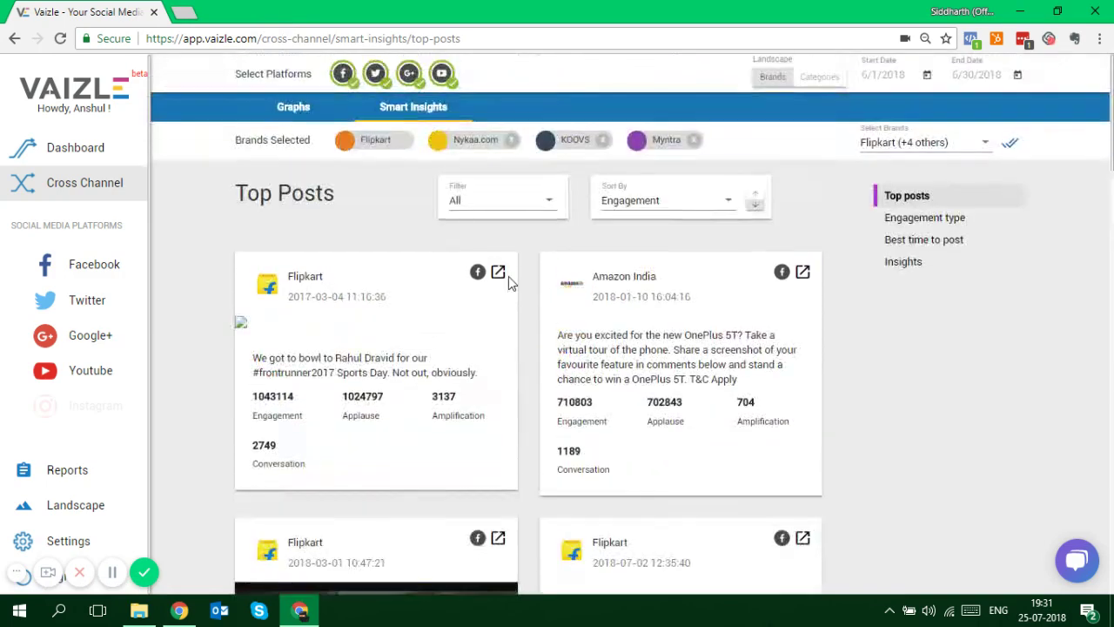
Sort the top posts by Conversation and look through the resulting posts
left_click(660, 199)
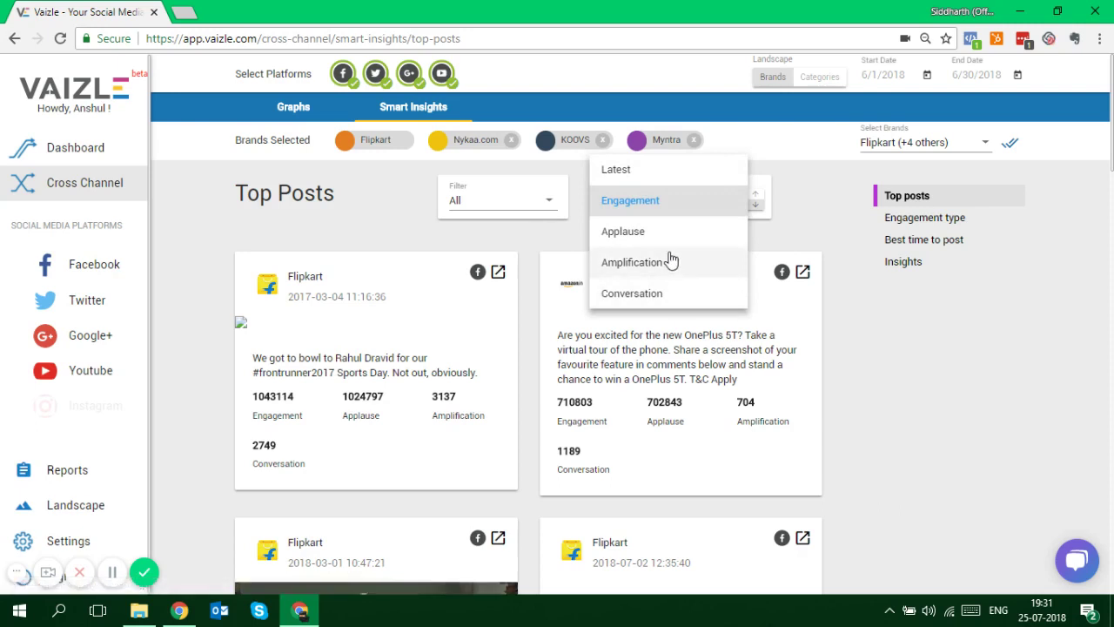
left_click(671, 301)
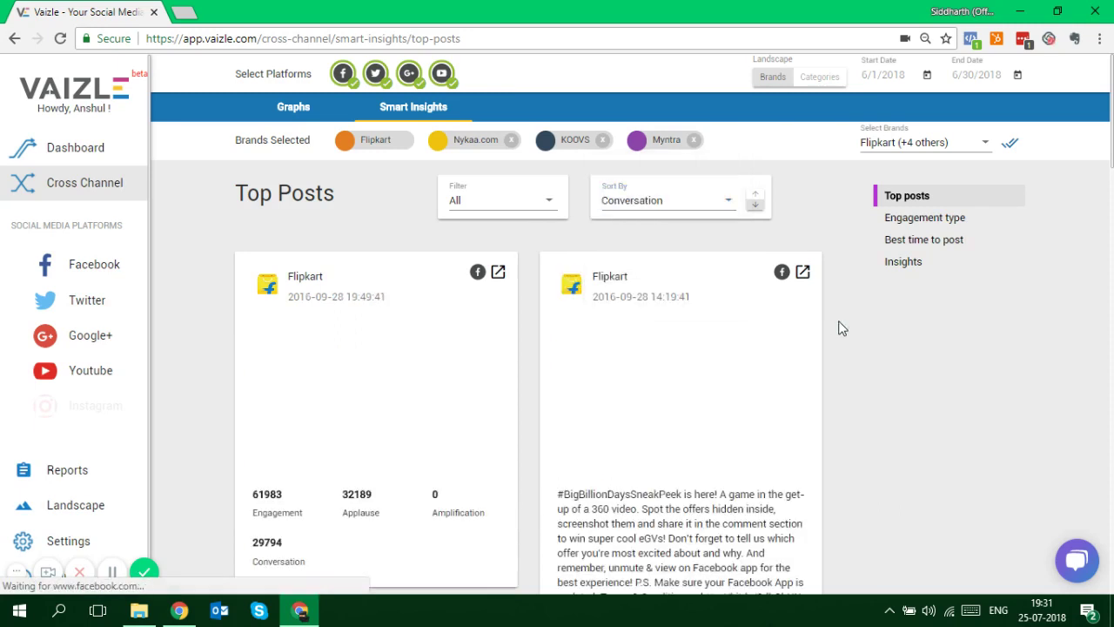
scroll(841, 328, "down", 3)
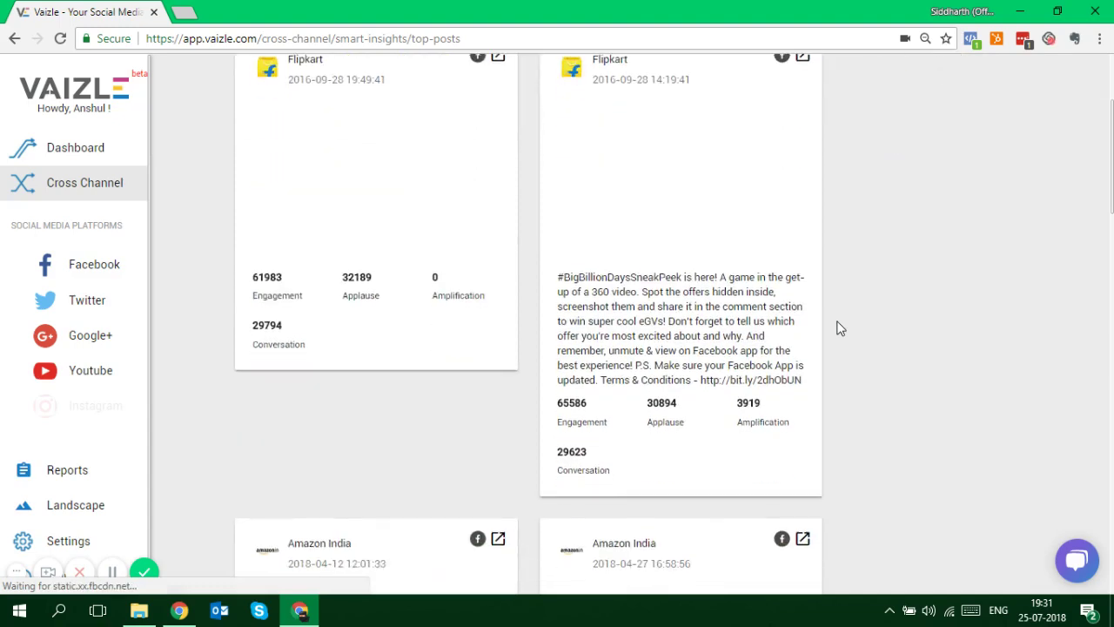
scroll(840, 328, "down", 1)
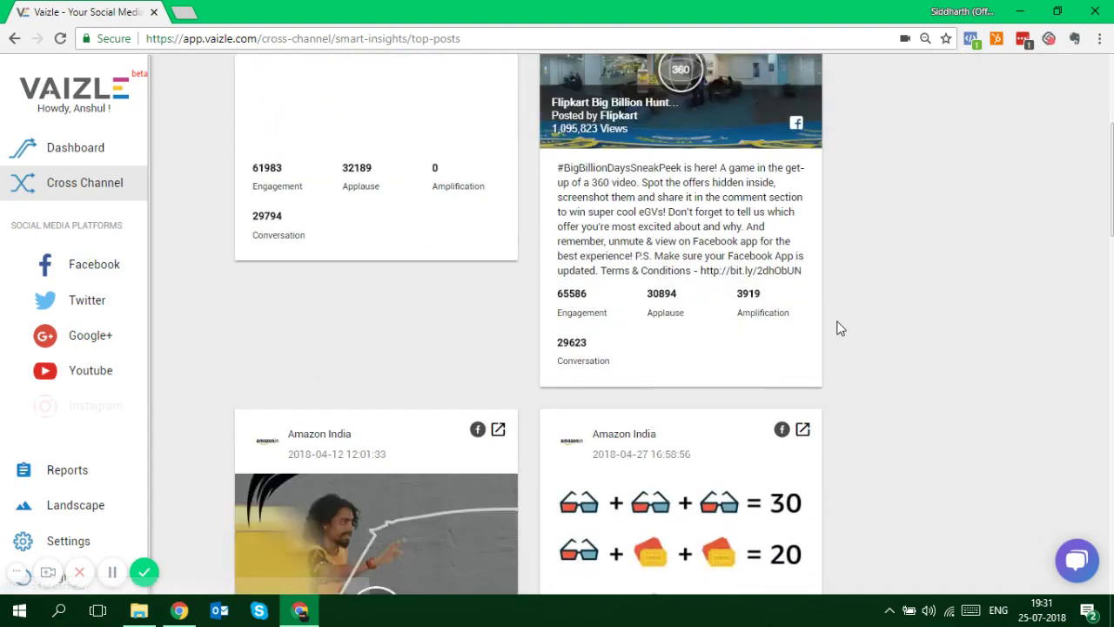
scroll(840, 328, "down", 3)
scroll(840, 328, "up", 6)
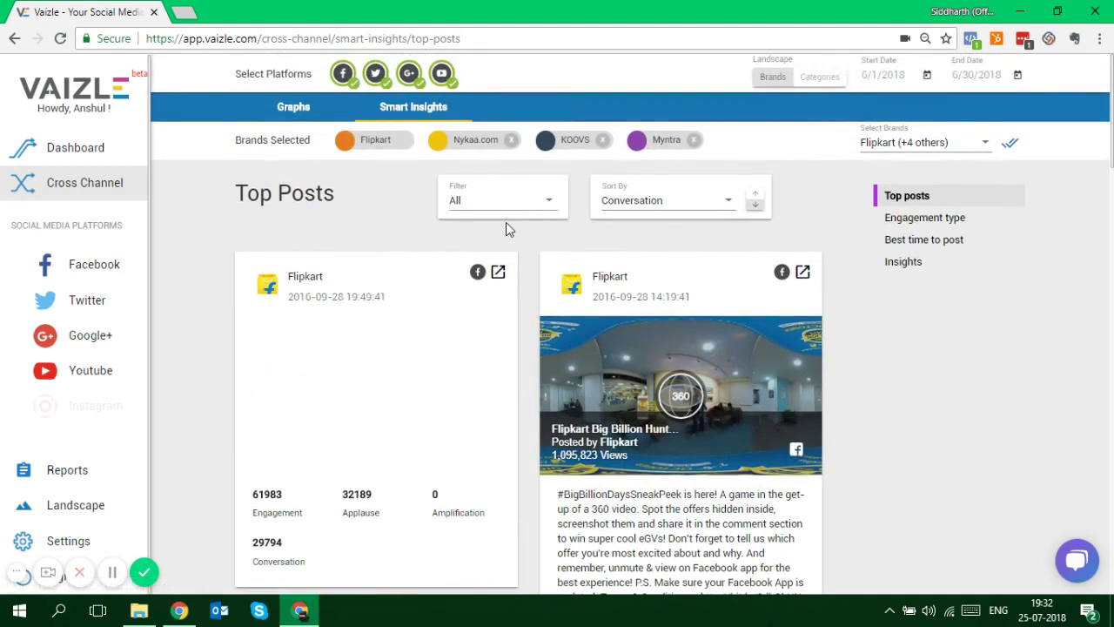
Filter the top posts to Photo and look through the photo posts
left_click(512, 211)
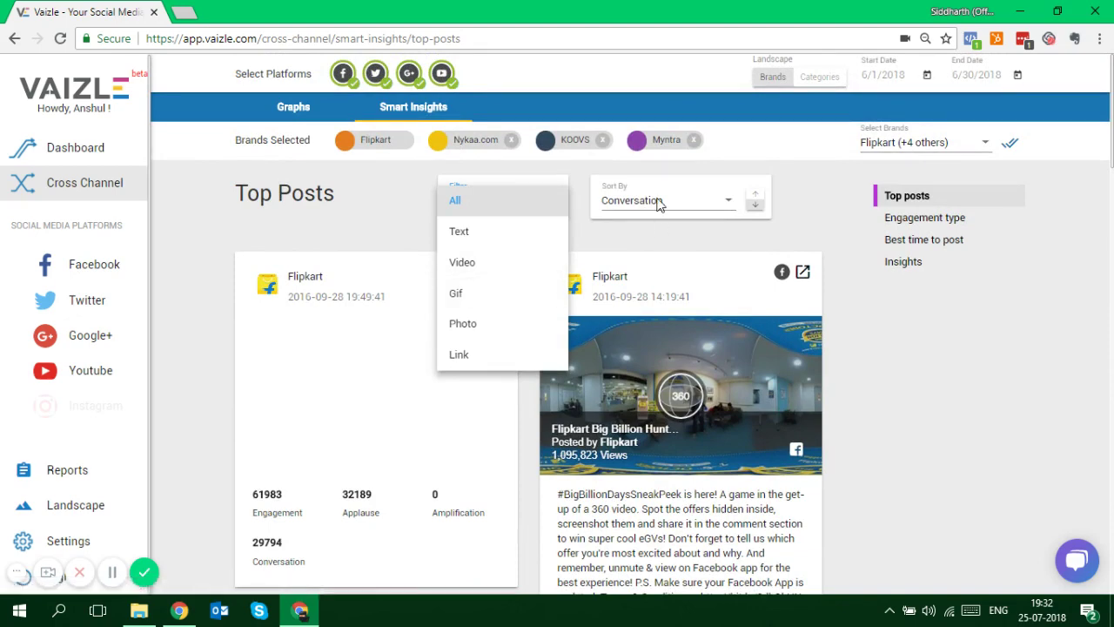
left_click(500, 339)
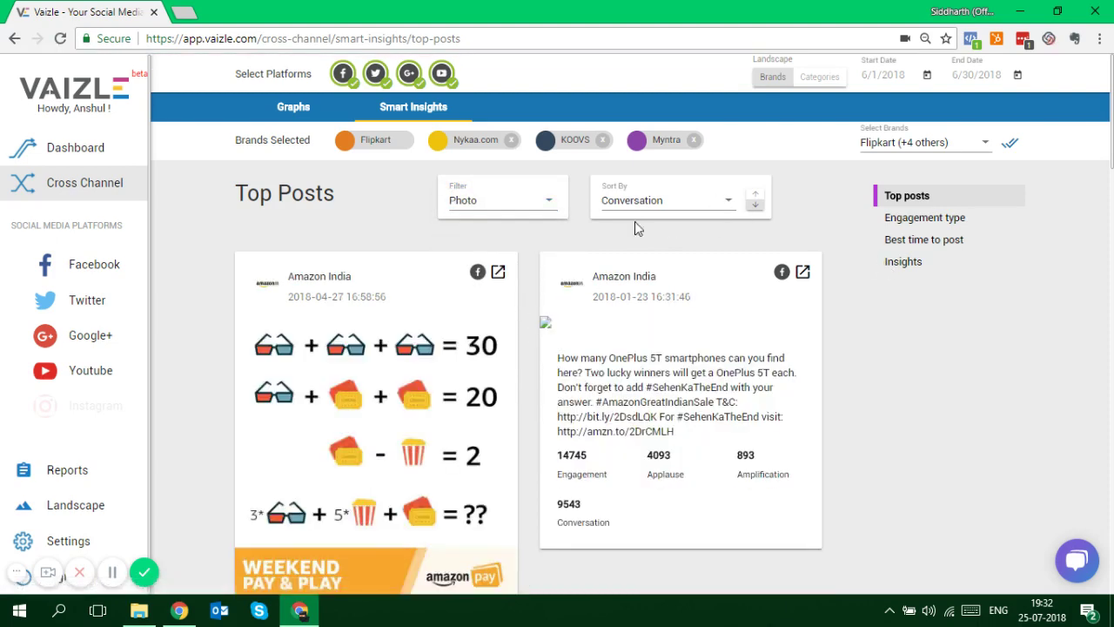
scroll(429, 367, "down", 3)
scroll(429, 366, "down", 2)
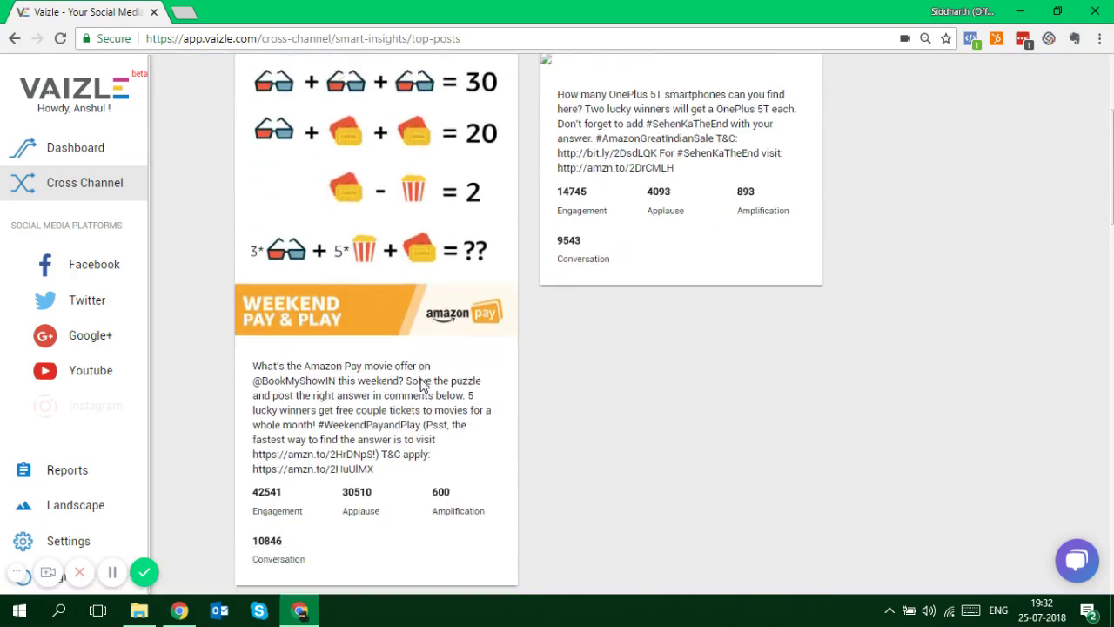
scroll(504, 324, "down", 10)
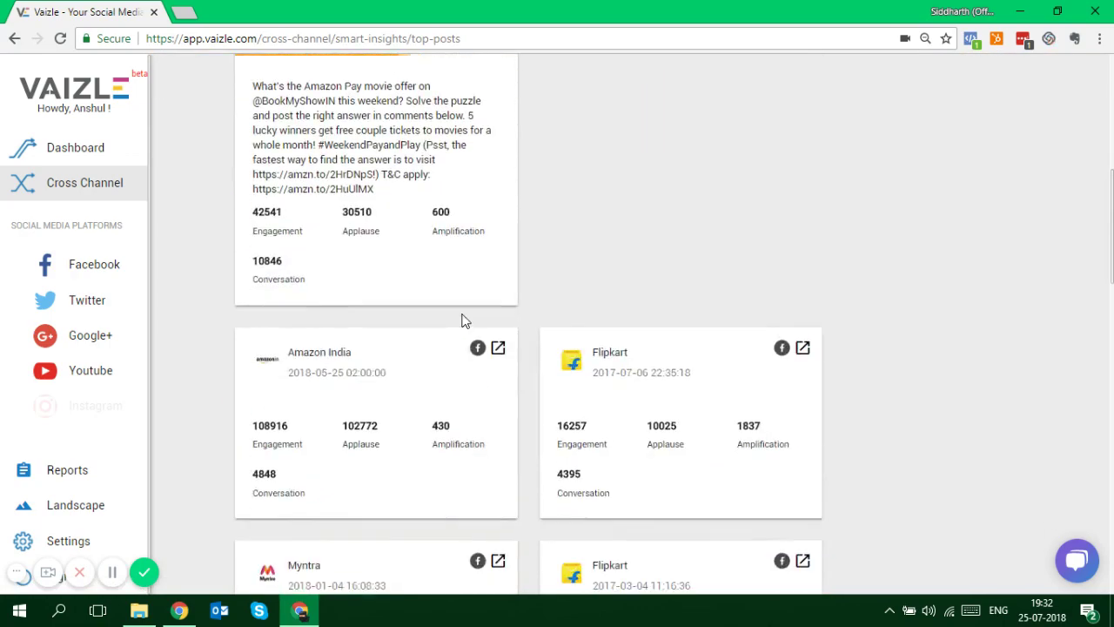
scroll(505, 324, "up", 10)
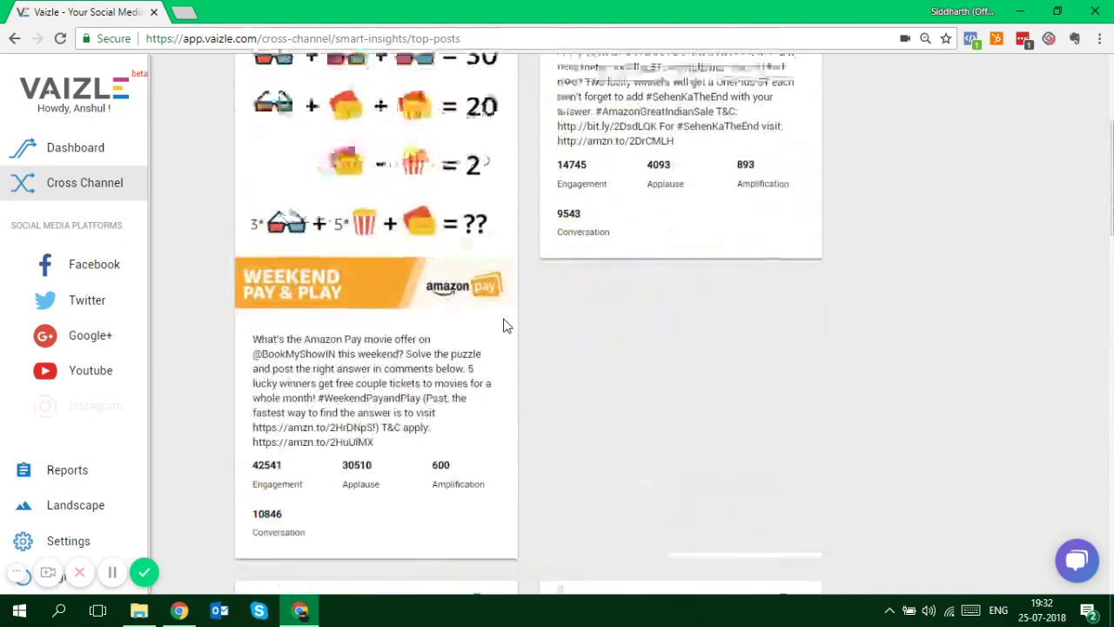
Sort the top posts by Amplification, filter them to Video and look through the video posts
left_click(505, 214)
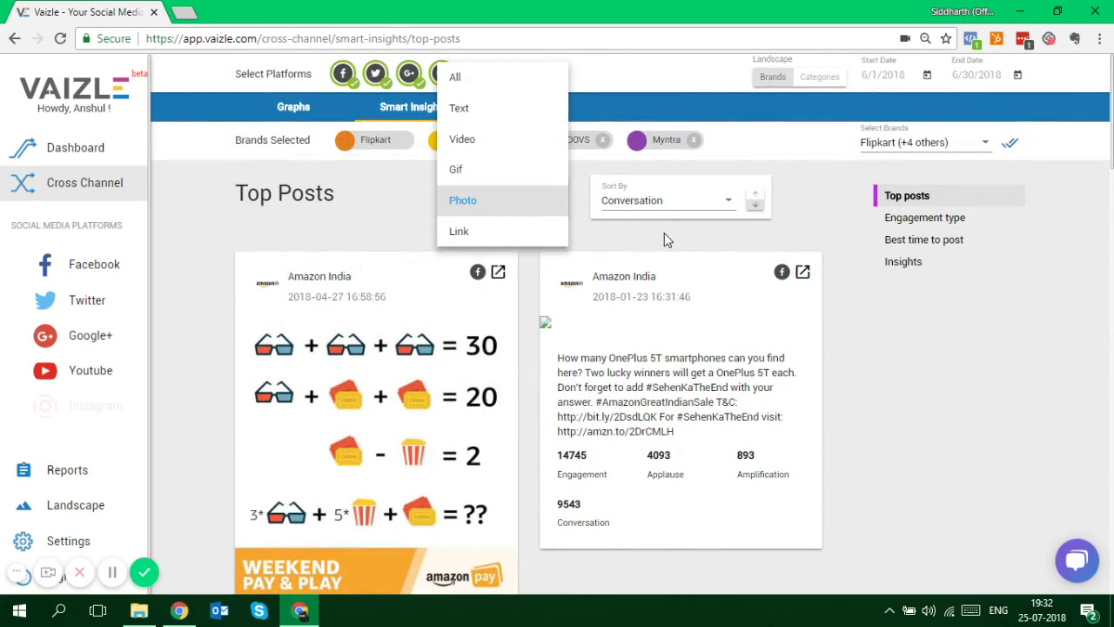
left_click(654, 203)
left_click(654, 203)
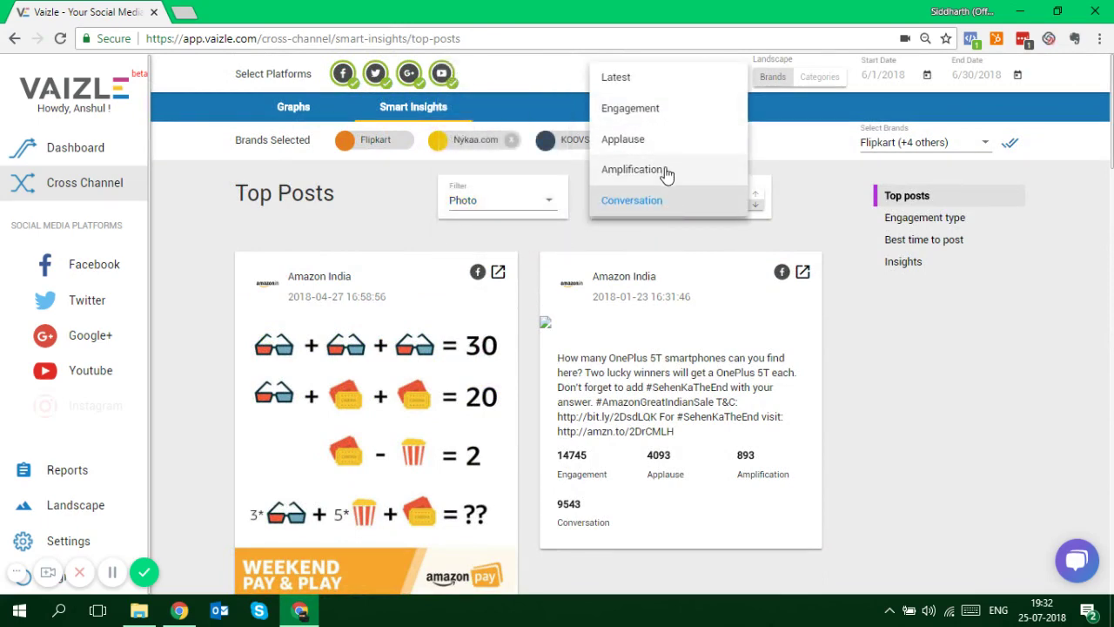
left_click(665, 168)
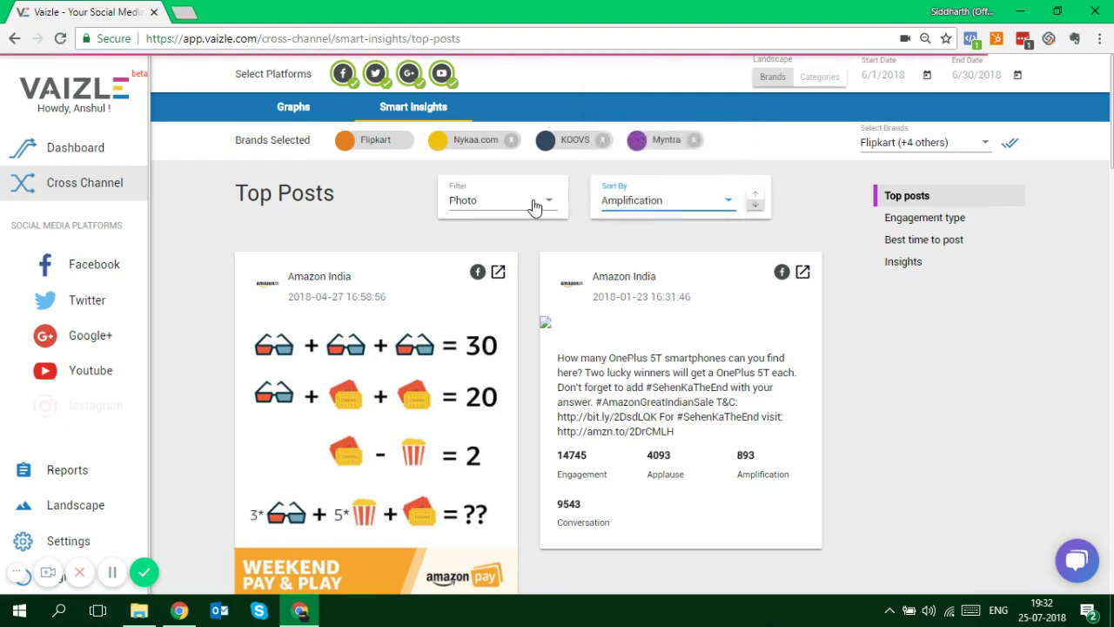
left_click(534, 205)
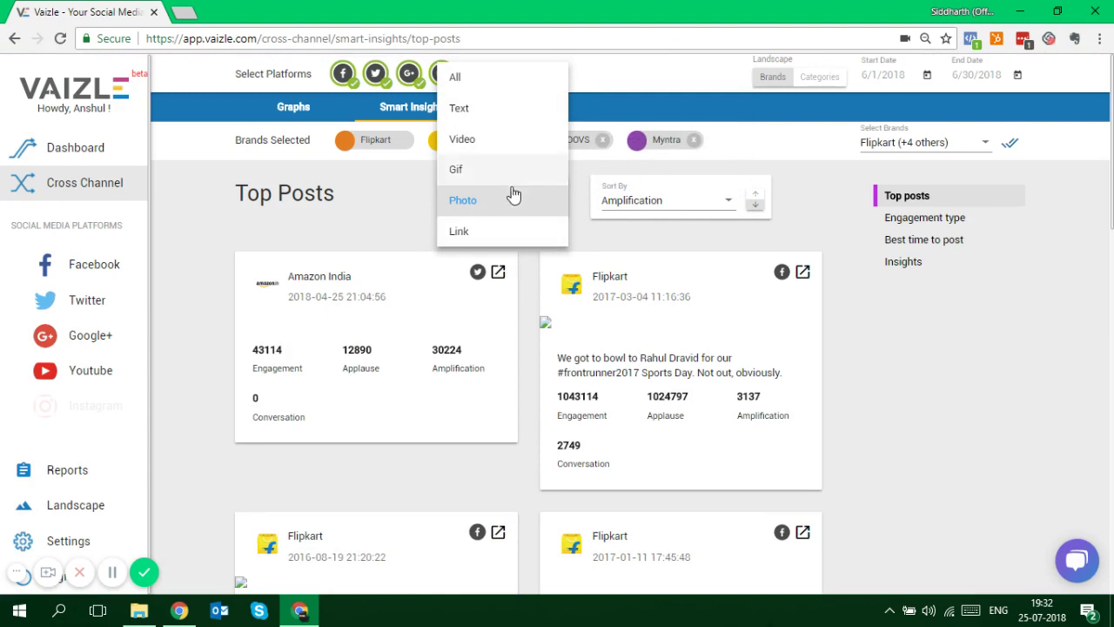
left_click(502, 138)
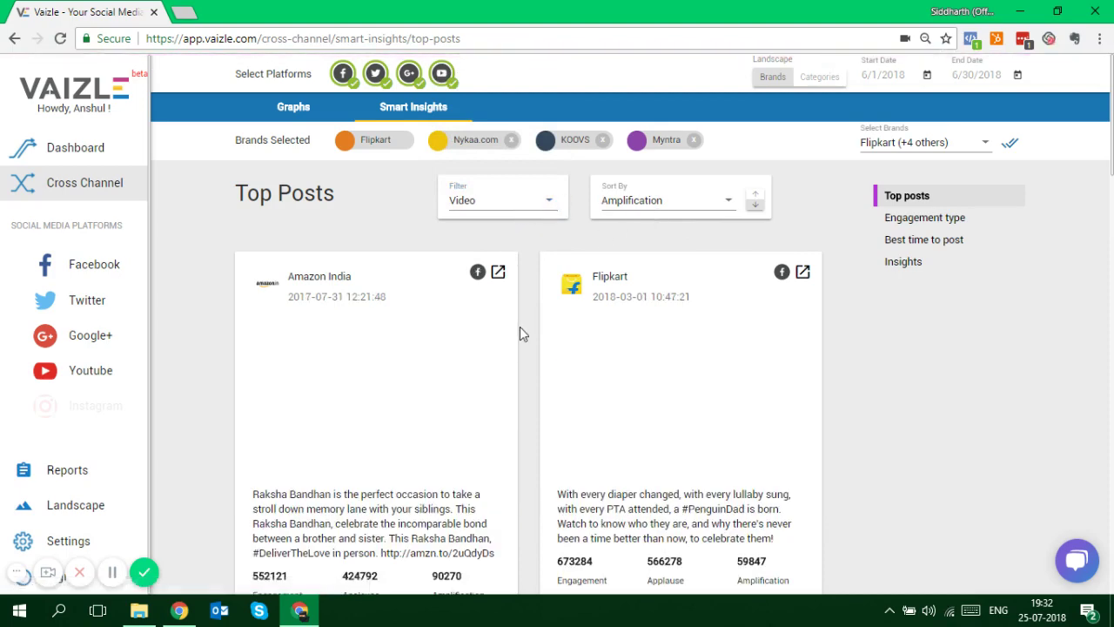
scroll(521, 327, "down", 1)
scroll(521, 327, "down", 4)
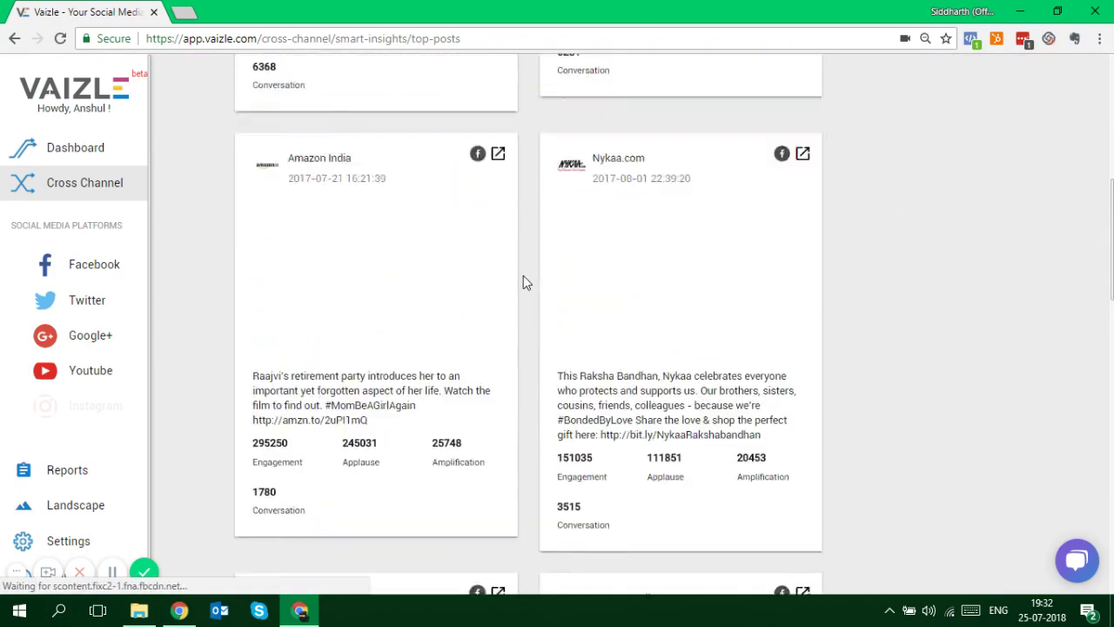
scroll(523, 275, "up", 5)
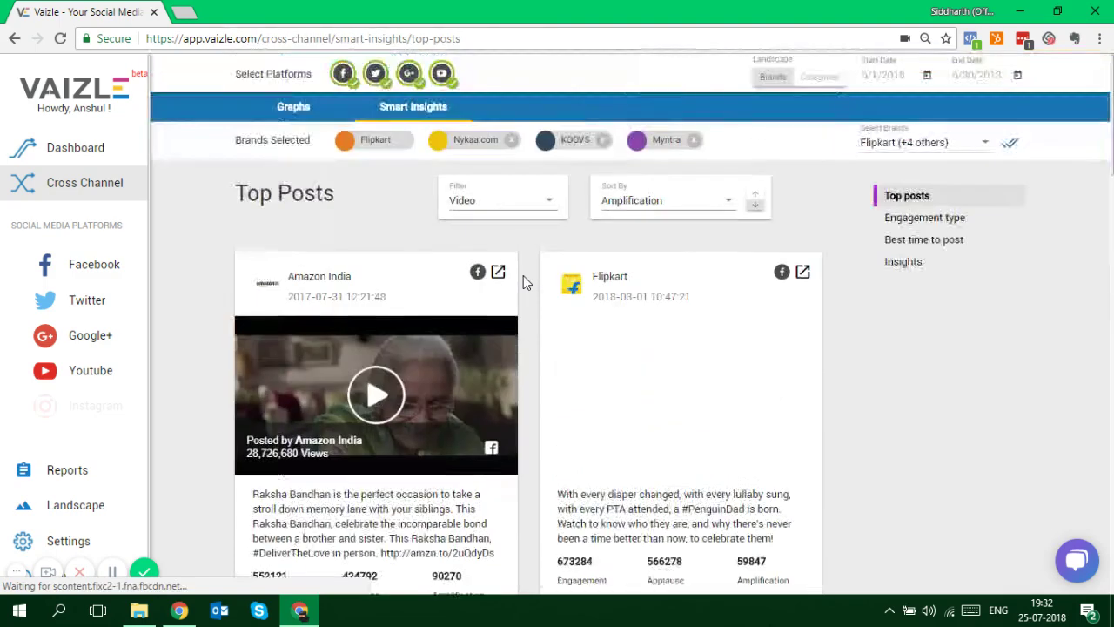
Open the Engagement Type insights and view the Applause and Conversation comparisons
left_click(890, 221)
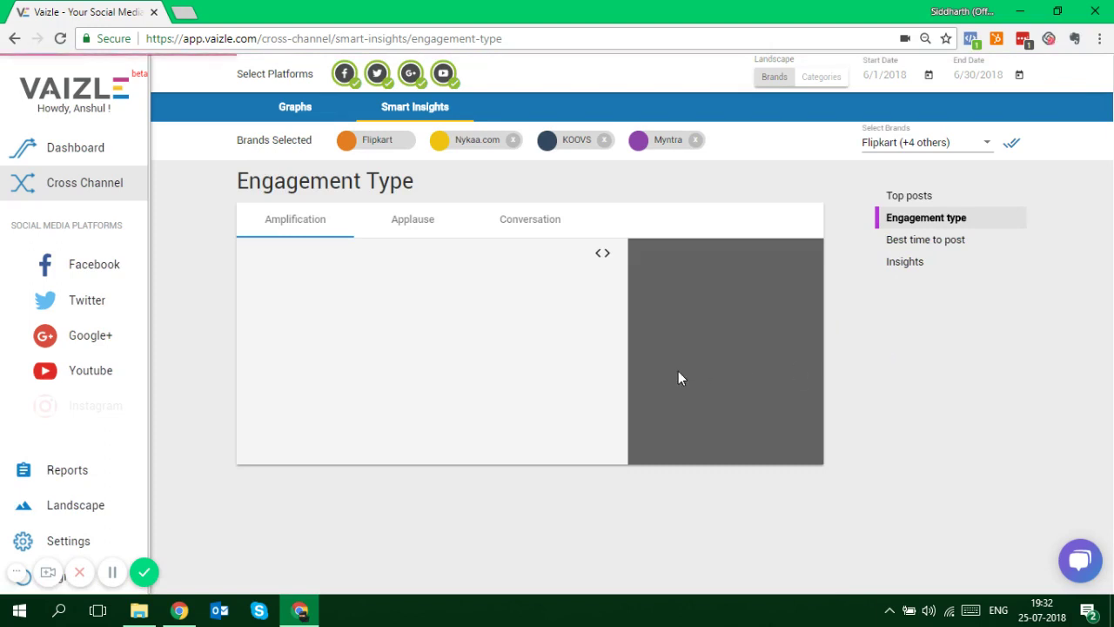
left_click(396, 224)
left_click(526, 220)
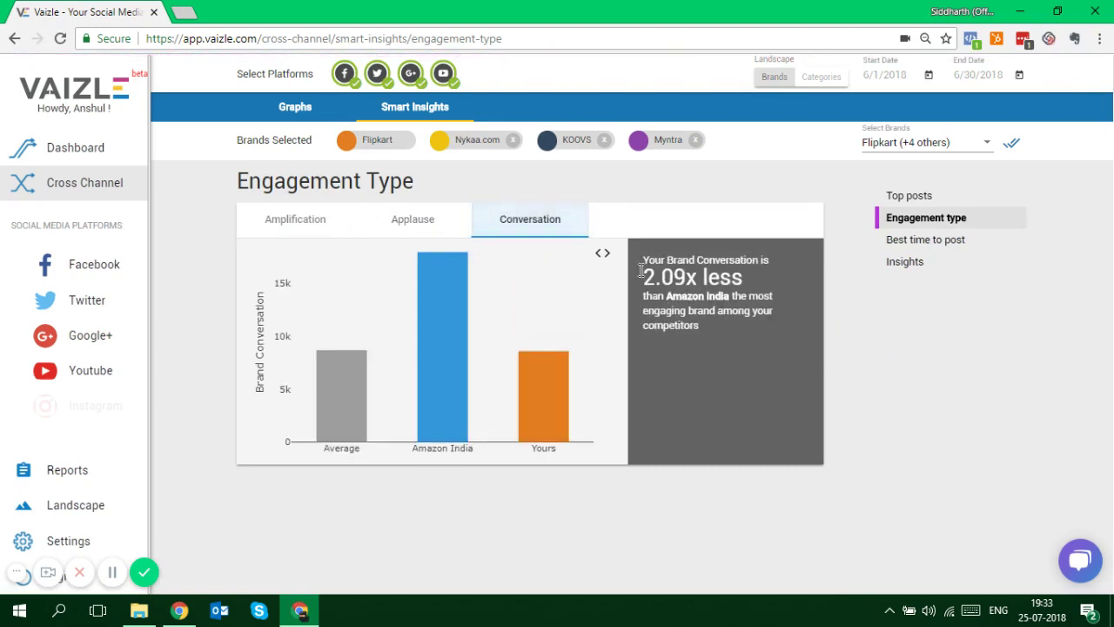
left_click(603, 252)
left_click(606, 259)
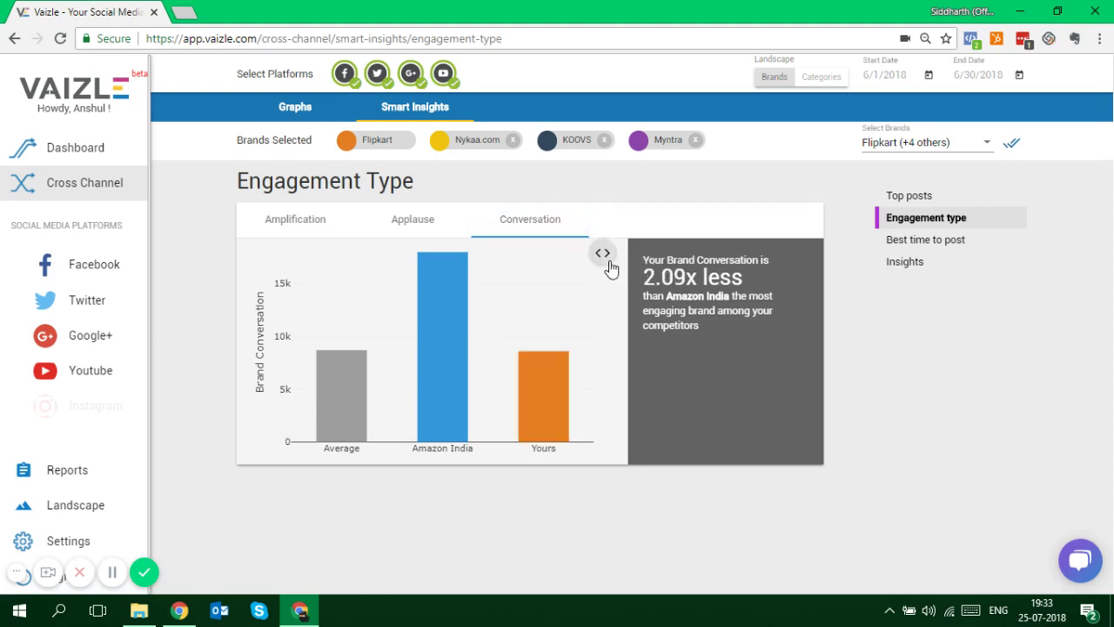
Open the Best time to post insights and view the schedules for Twitter, Google+, YouTube and Facebook
left_click(933, 241)
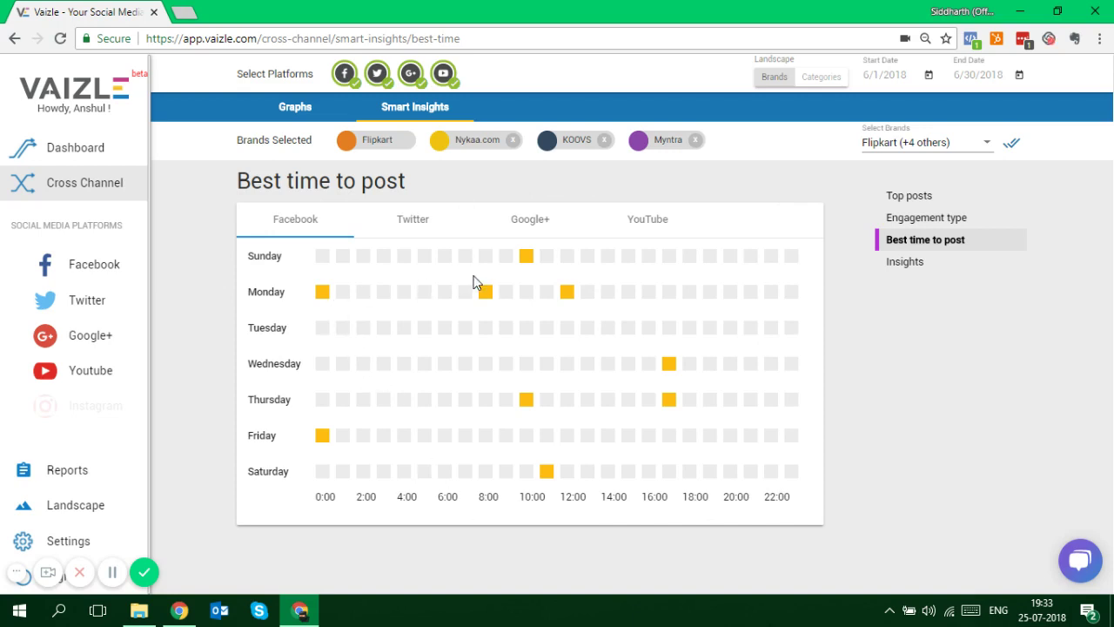
left_click(437, 222)
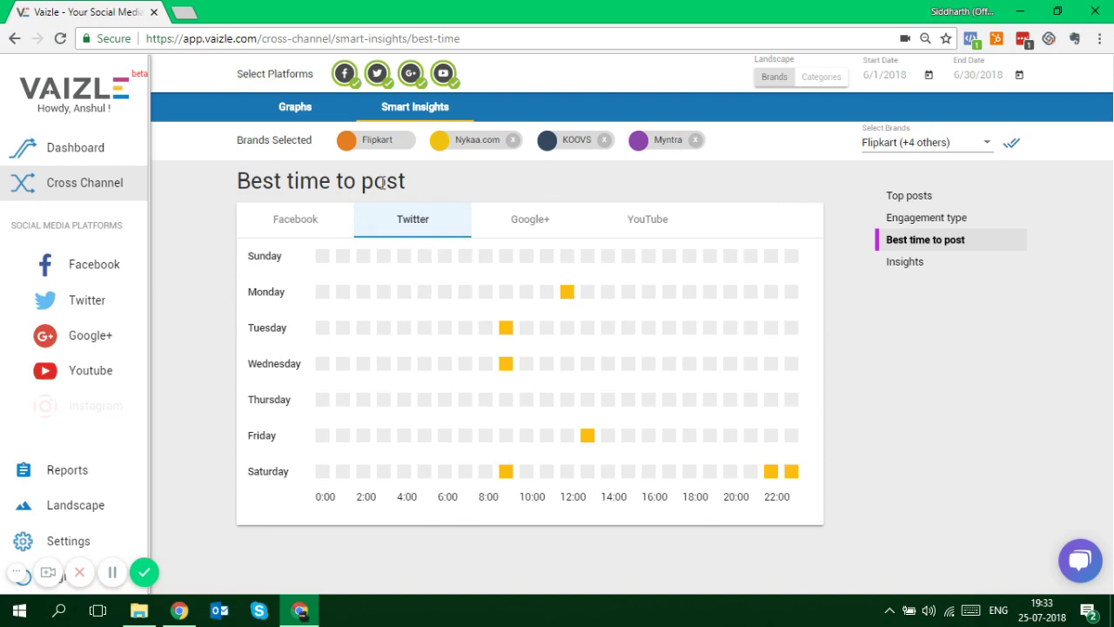
left_click(537, 218)
left_click(631, 236)
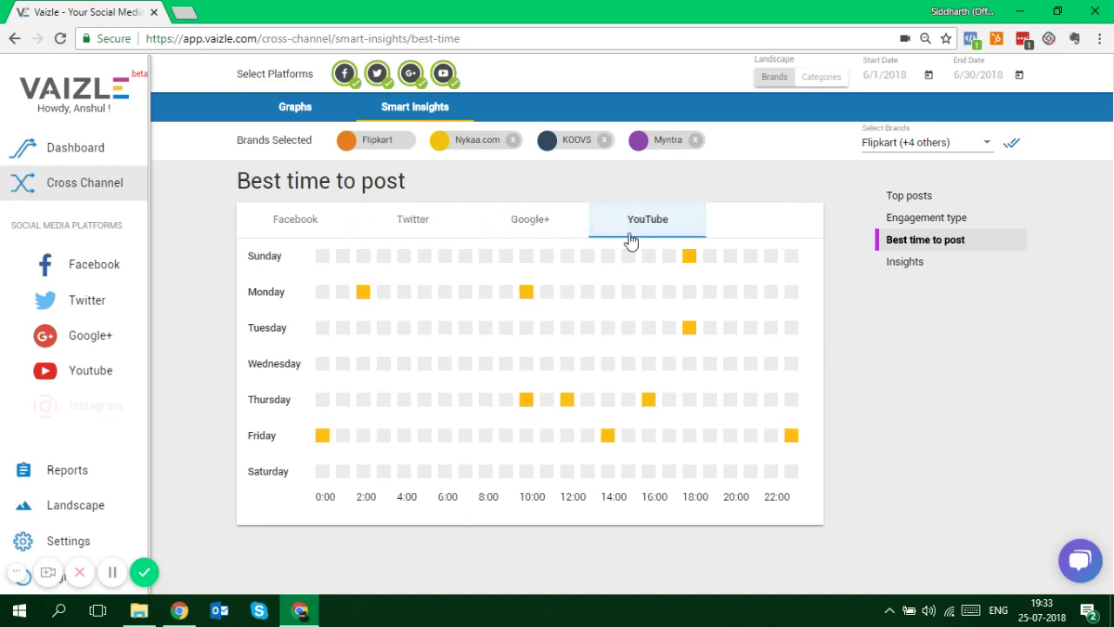
left_click(285, 230)
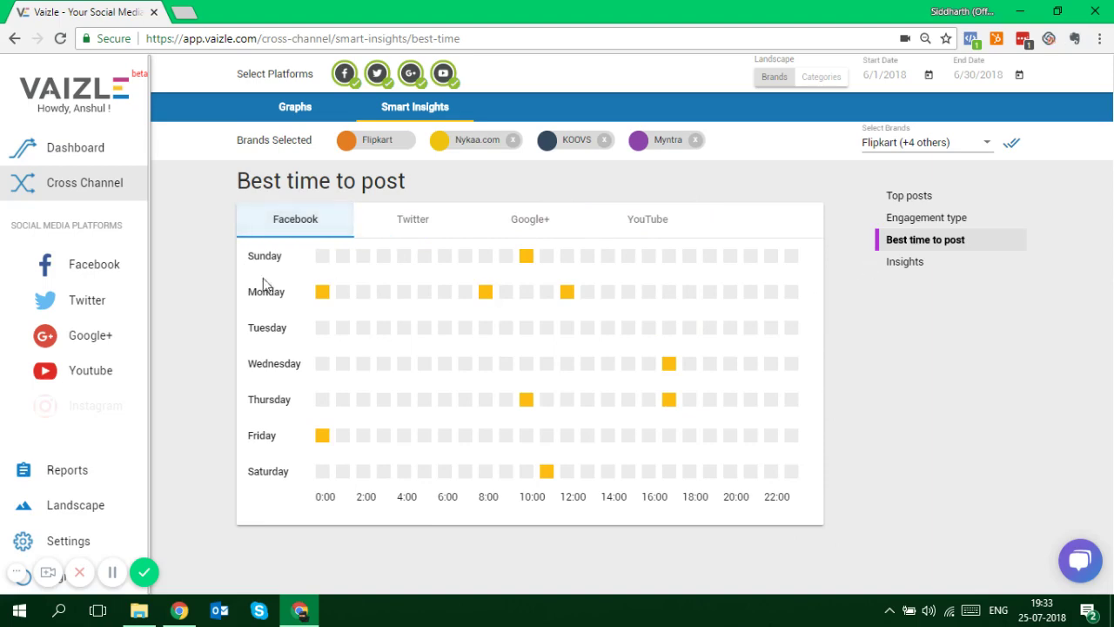
Open the Insights overview and examine its activity-related and engagement-related recommendations for each platform
left_click(897, 262)
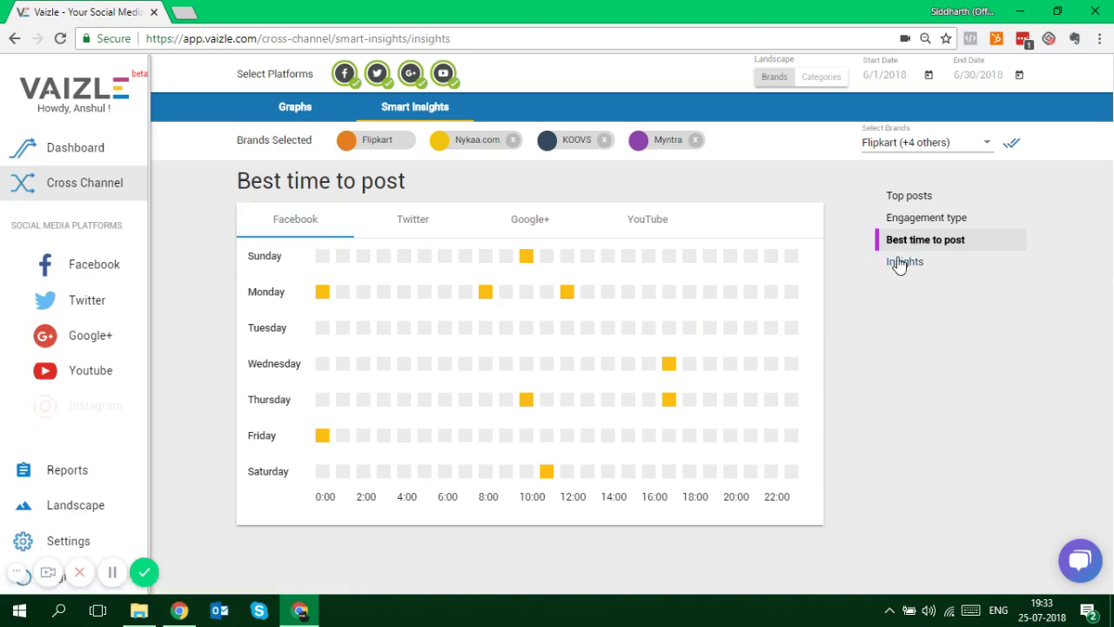
scroll(566, 360, "down", 5)
scroll(566, 359, "down", 10)
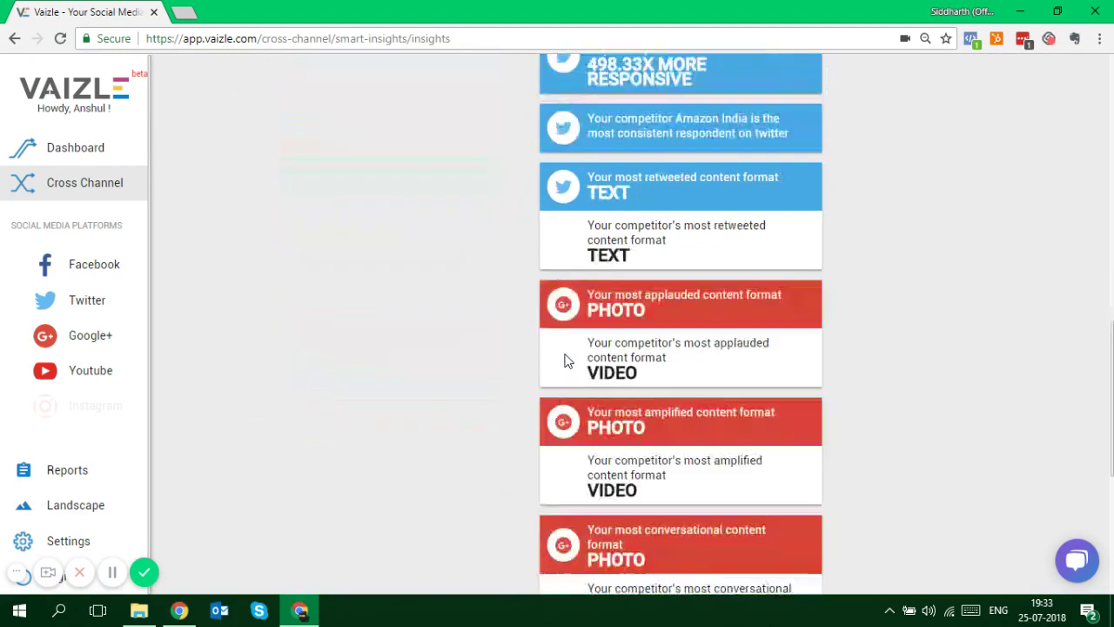
scroll(565, 359, "up", 15)
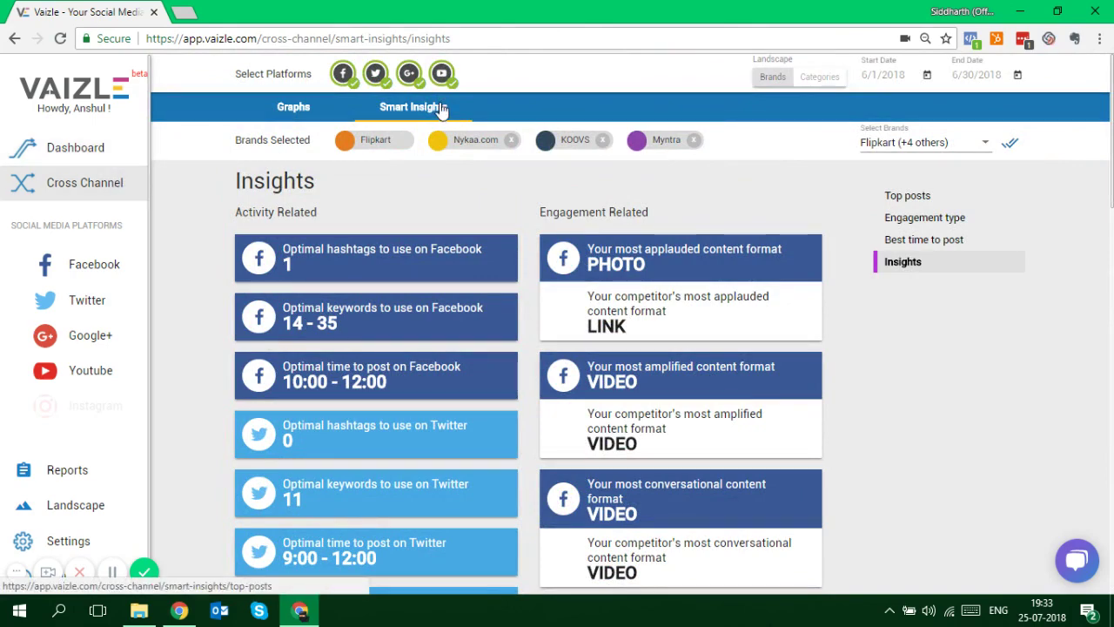
scroll(139, 478, "down", 3)
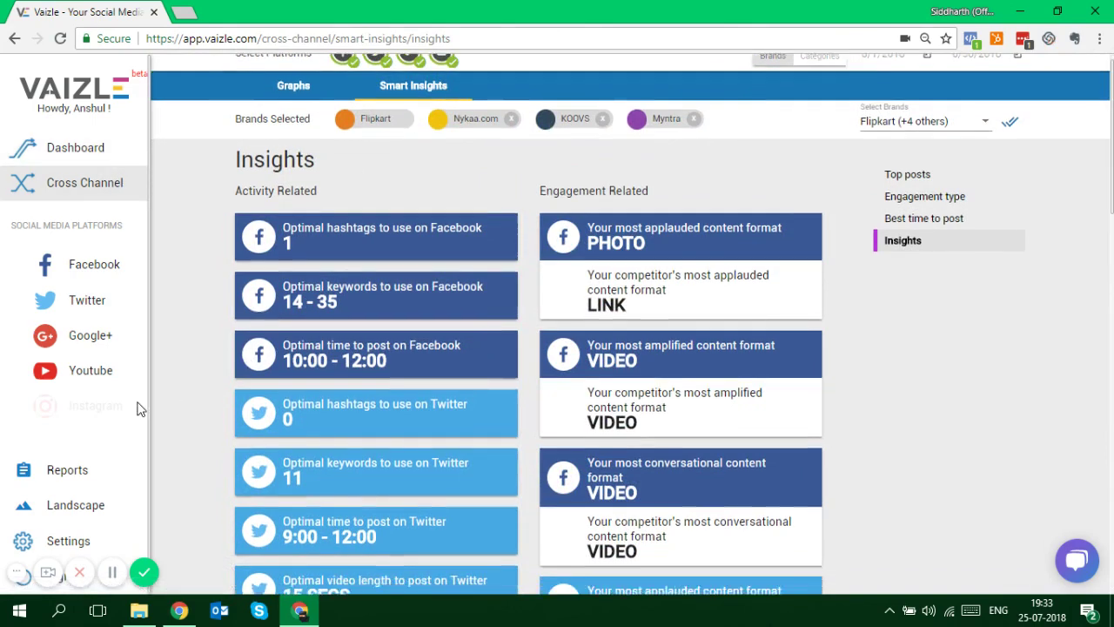
Open the Reports page and look over the cover of the Social Media Overview report preview
left_click(111, 468)
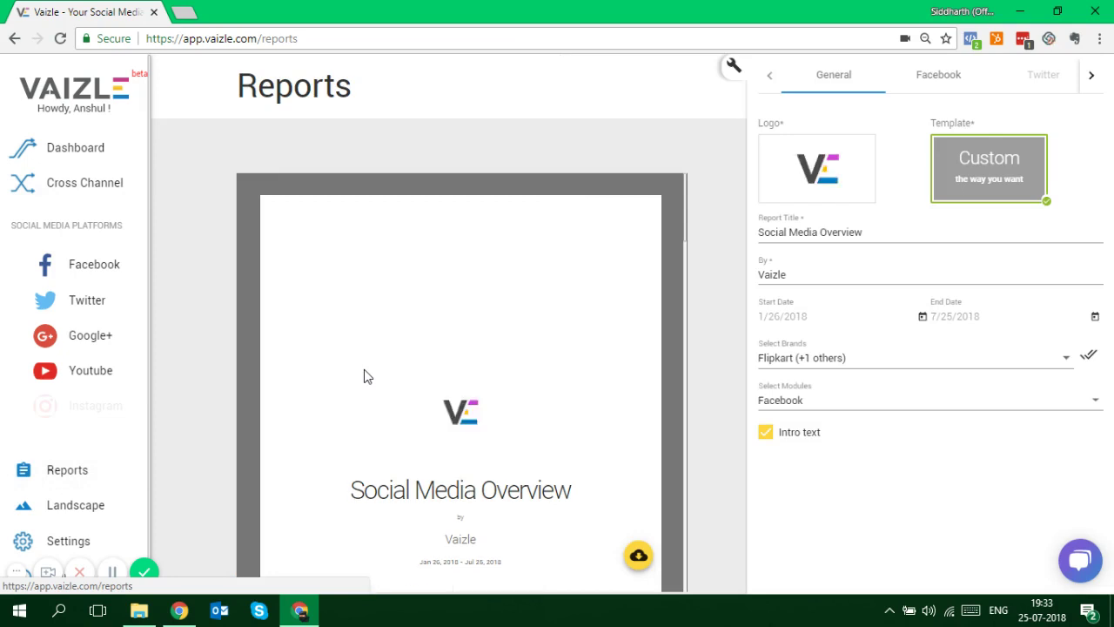
scroll(445, 261, "down", 4)
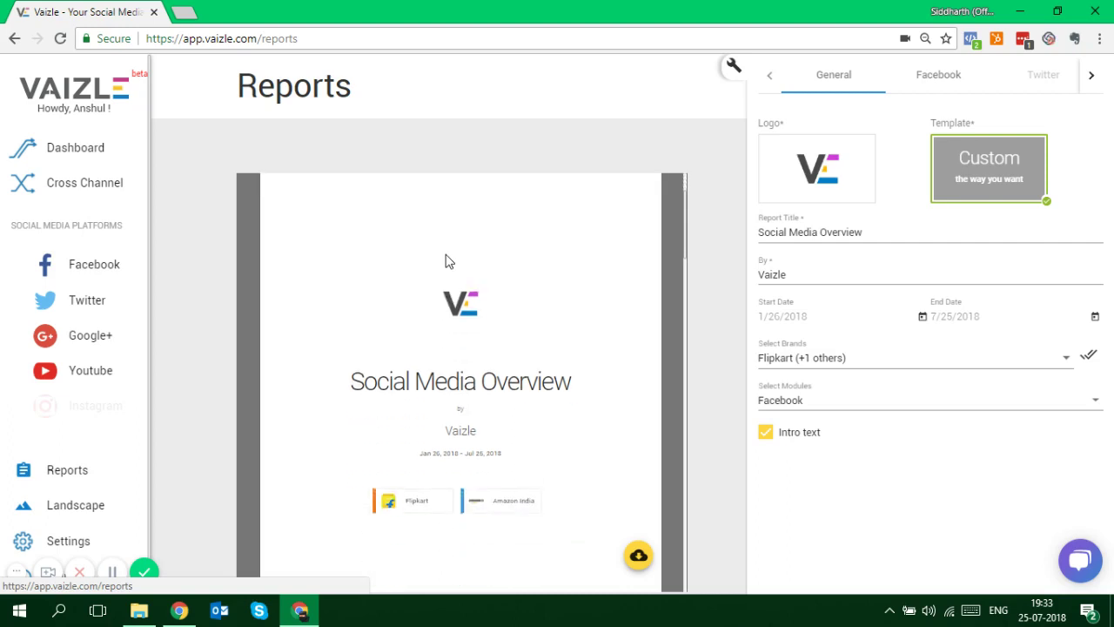
scroll(445, 261, "up", 3)
scroll(497, 274, "down", 1)
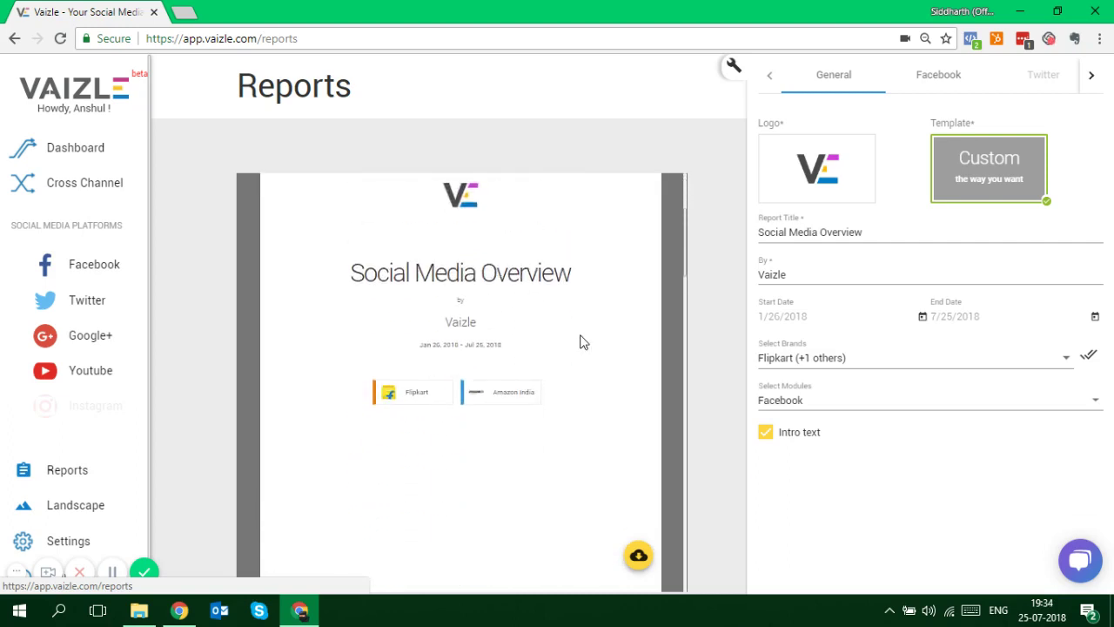
scroll(583, 342, "down", 1)
scroll(583, 342, "up", 2)
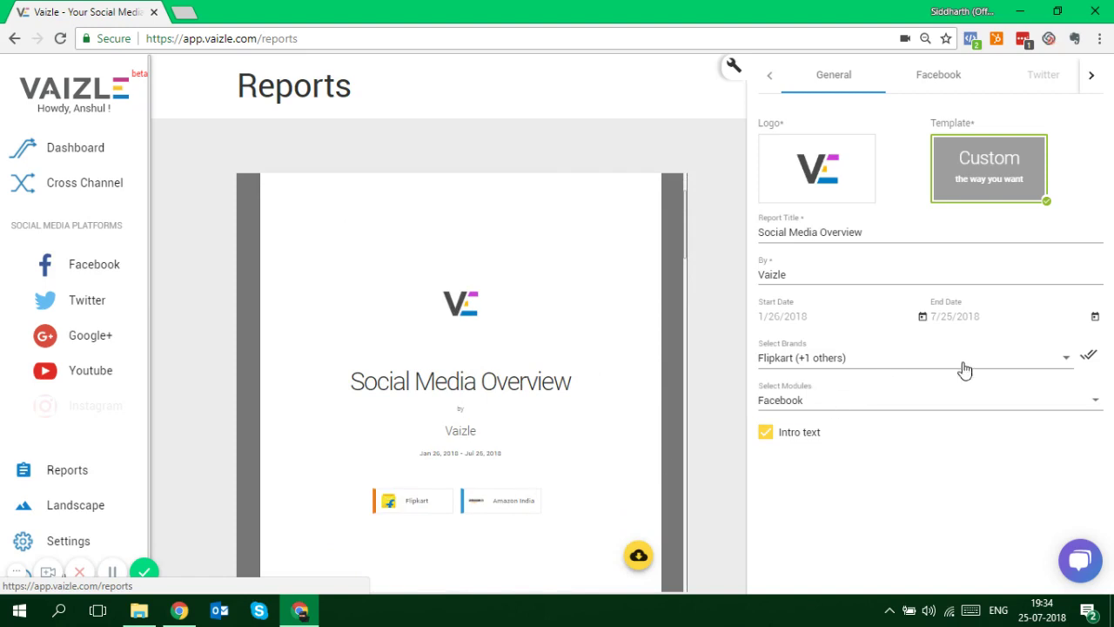
Include all brands in the Social Media Overview report and check the cover and Facebook charts in its preview
left_click(1088, 360)
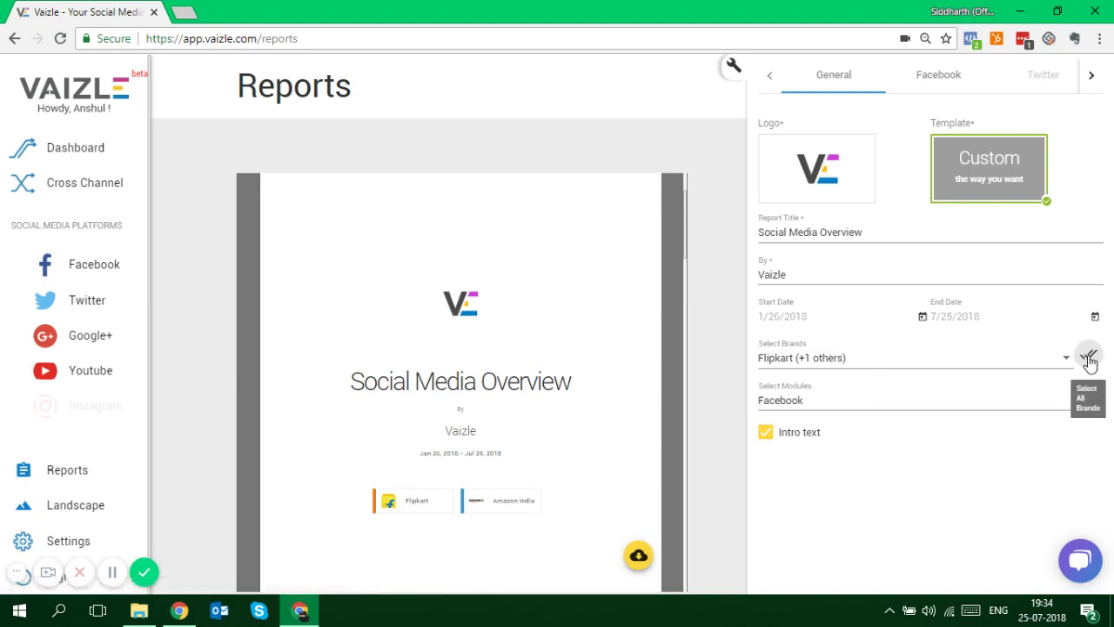
scroll(392, 417, "down", 1)
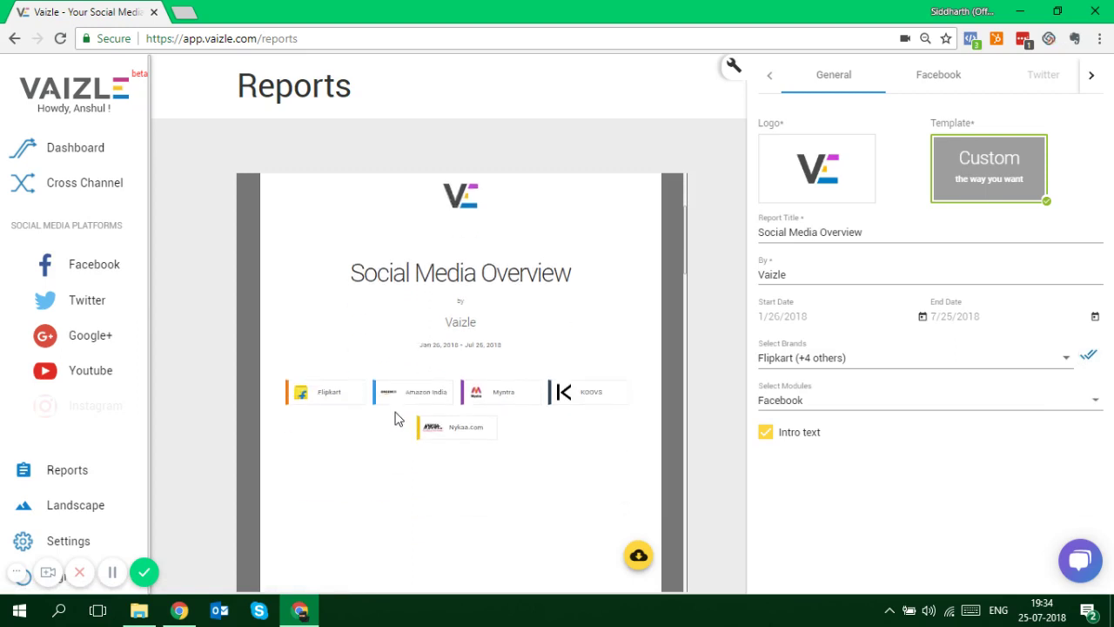
scroll(562, 402, "down", 8)
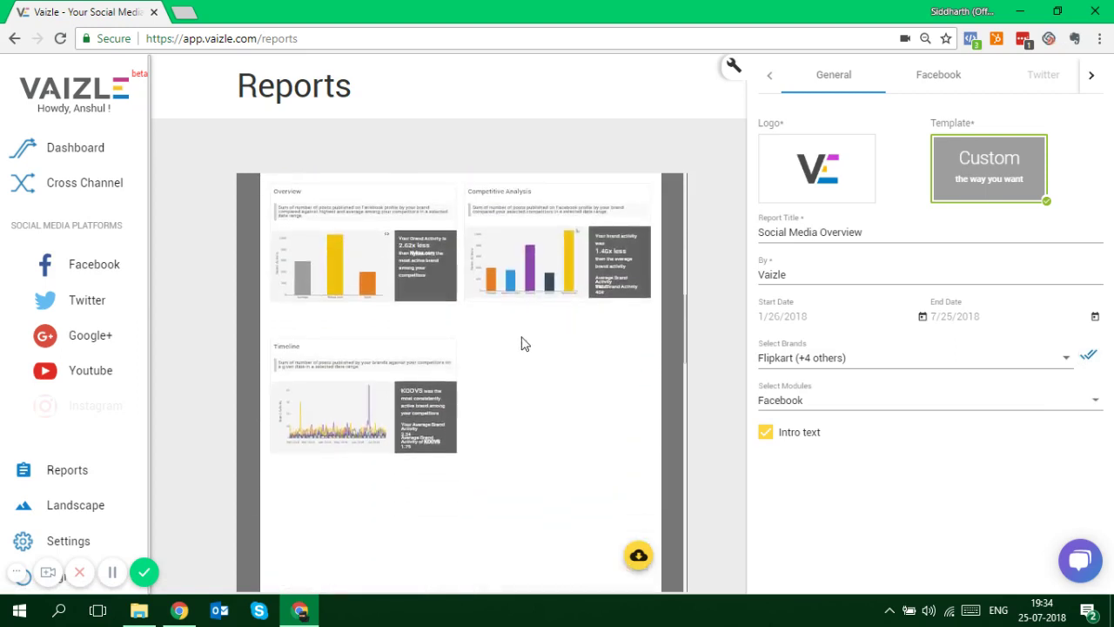
Look through the Facebook Brand Activity (All) and Brand Engagement (All) pages in the report preview
scroll(524, 344, "down", 4)
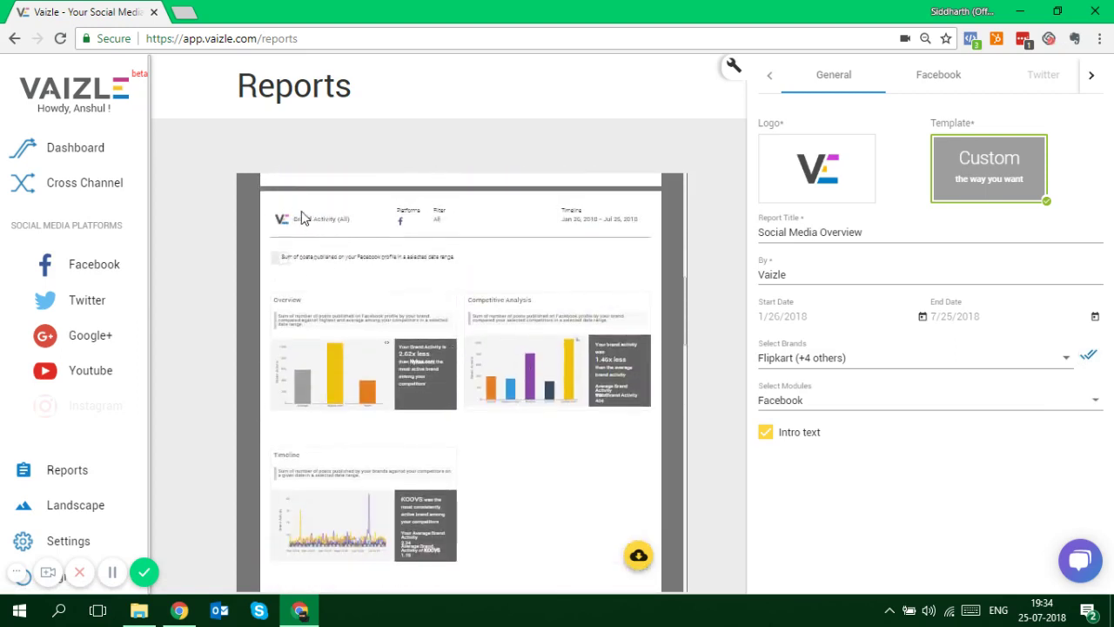
scroll(508, 387, "down", 5)
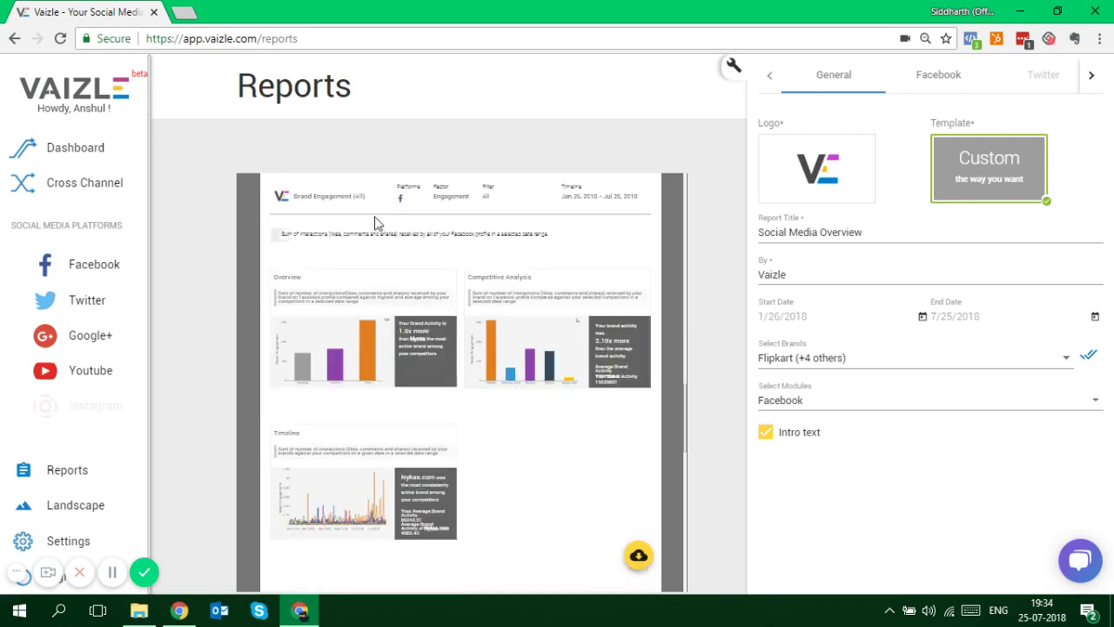
scroll(369, 323, "down", 8)
scroll(383, 350, "up", 15)
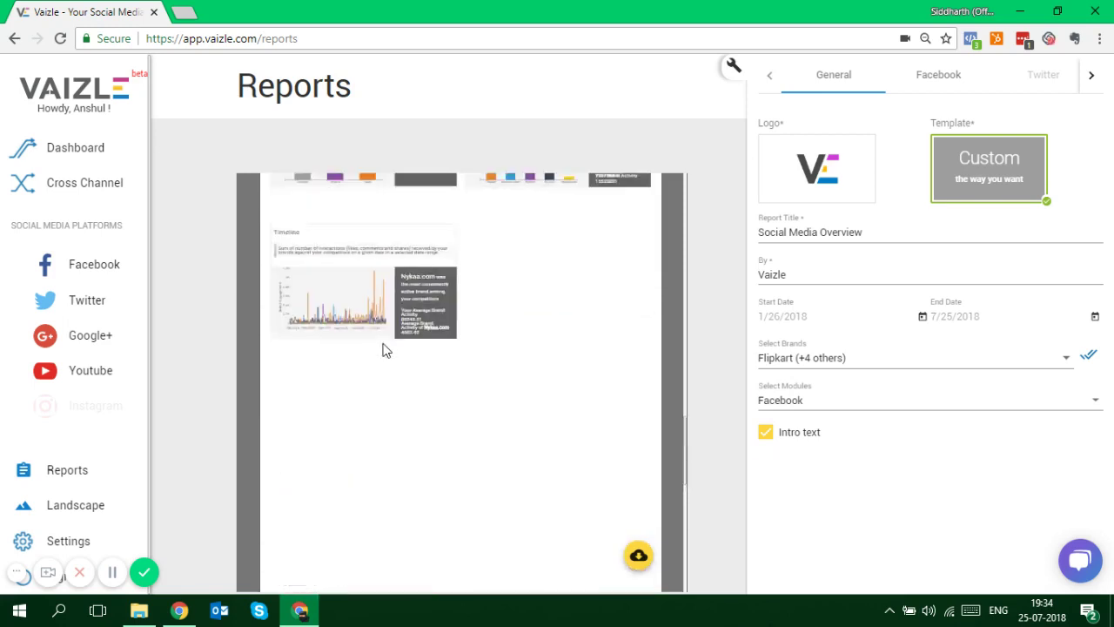
scroll(418, 341, "down", 3)
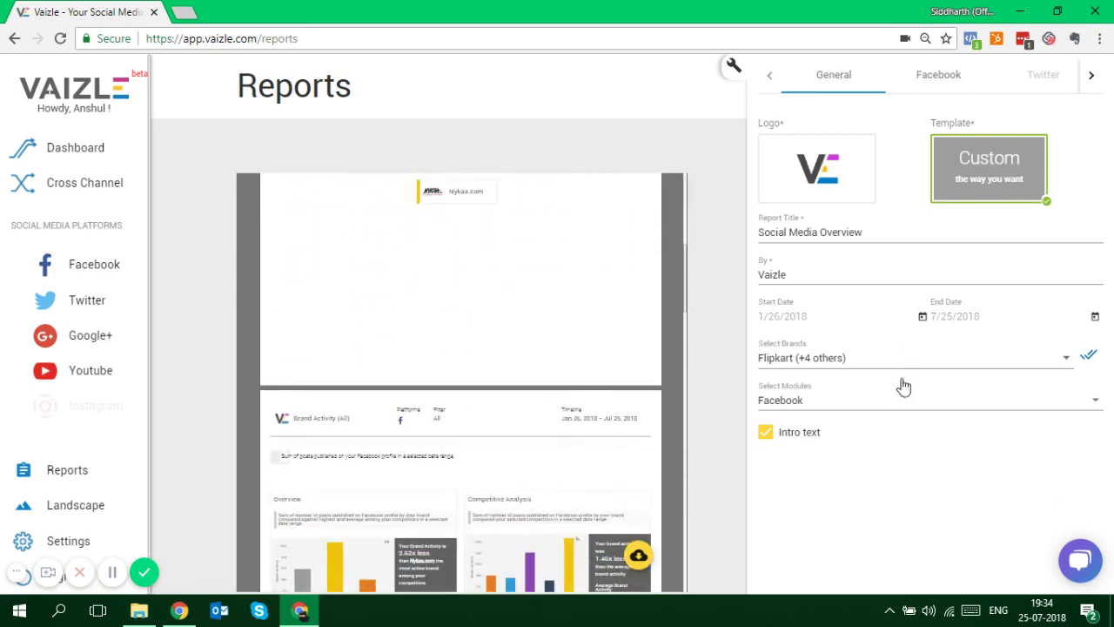
Change the report's modules from Facebook to Cross Channel only and check the Brand Activity page in the preview
left_click(852, 403)
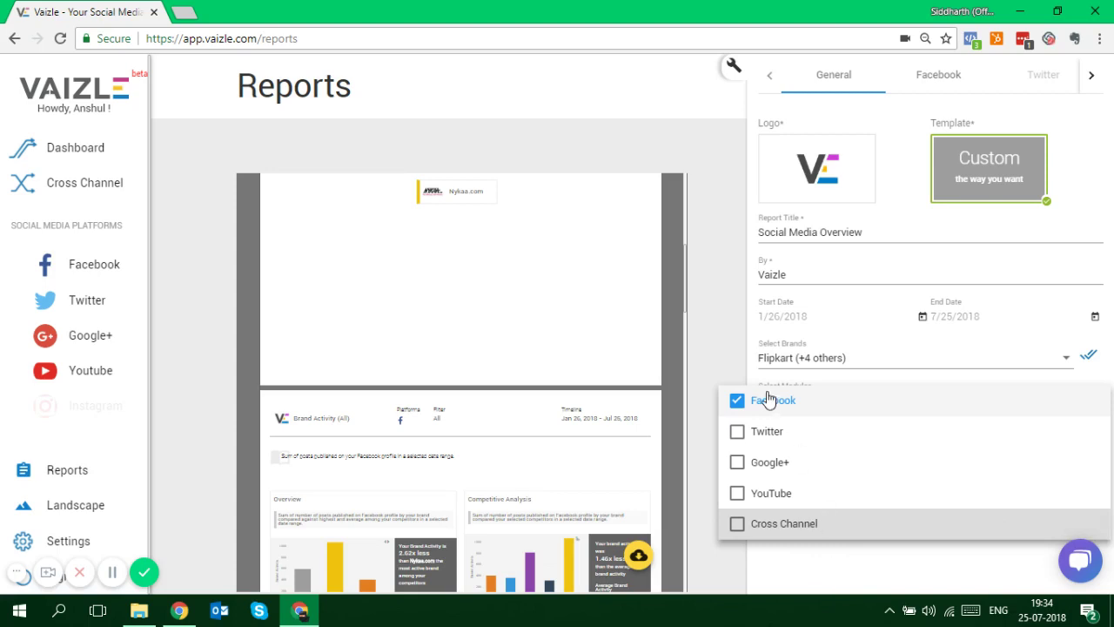
key("space")
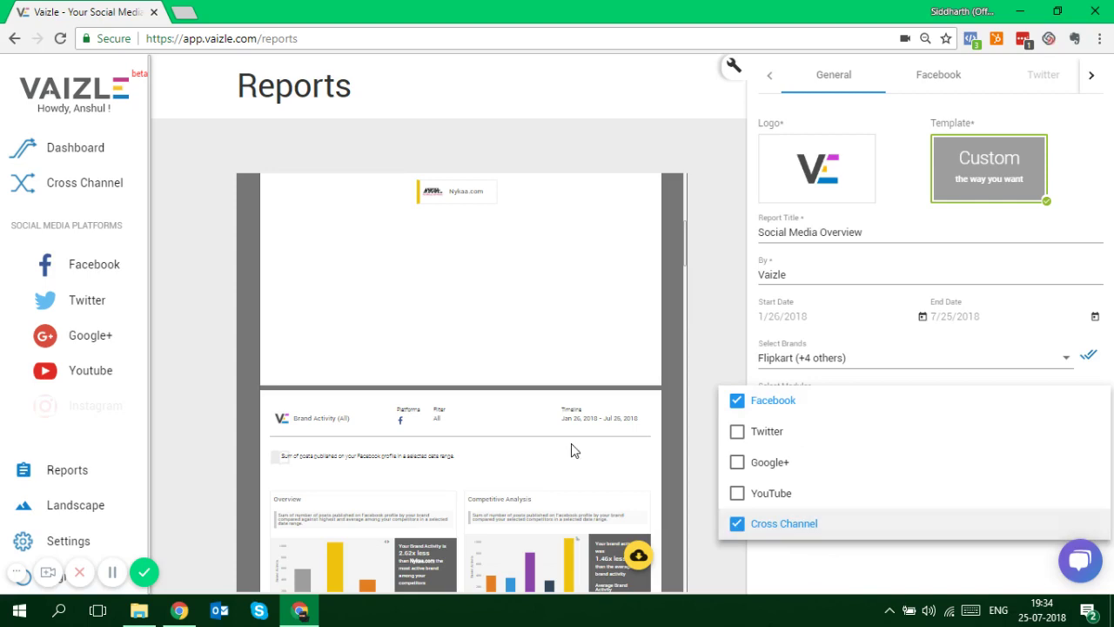
left_click(737, 402)
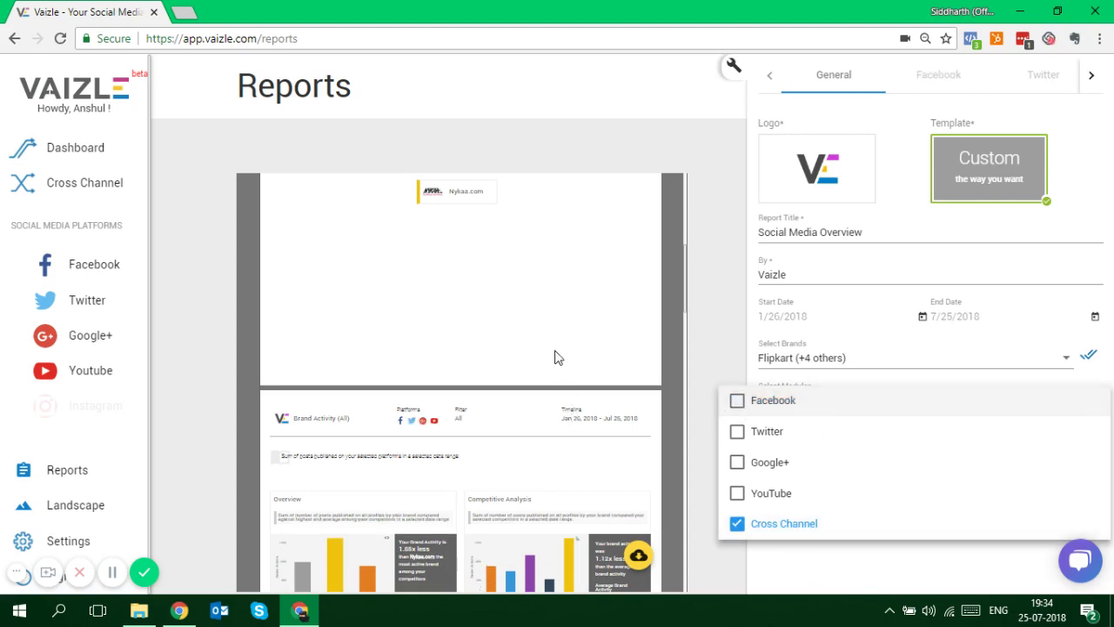
left_click(555, 365)
scroll(540, 430, "down", 5)
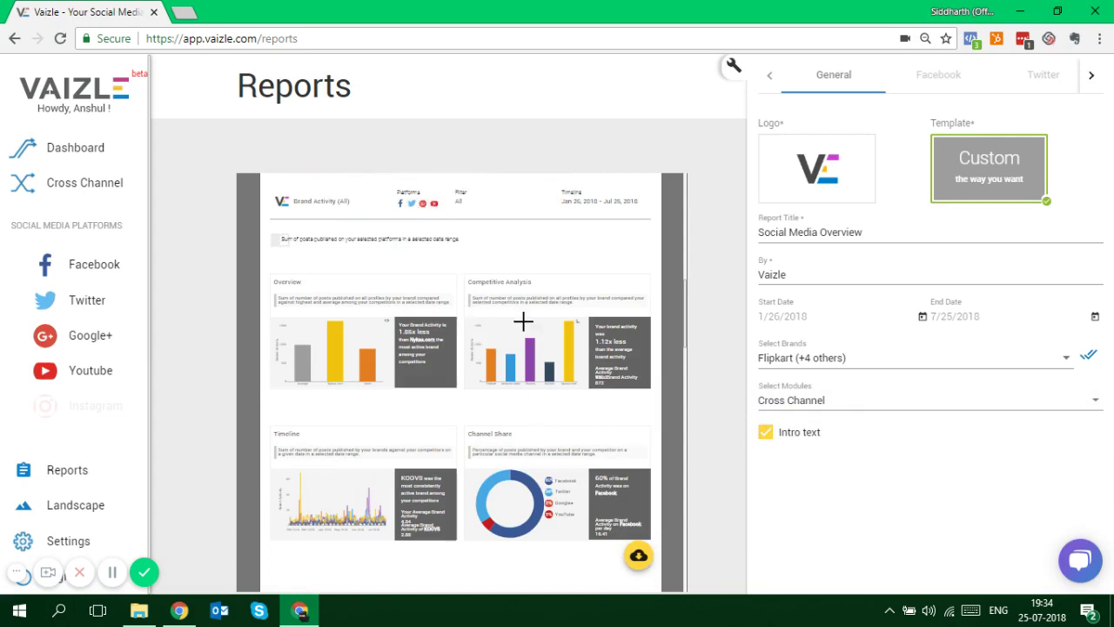
scroll(537, 447, "up", 1)
scroll(535, 448, "up", 3)
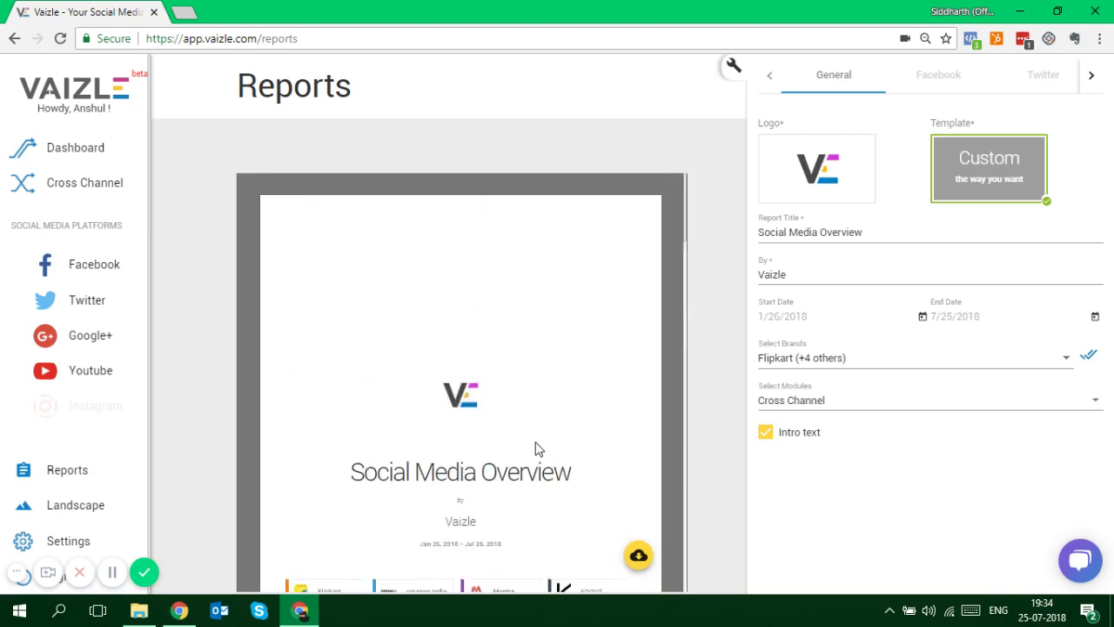
scroll(535, 447, "down", 4)
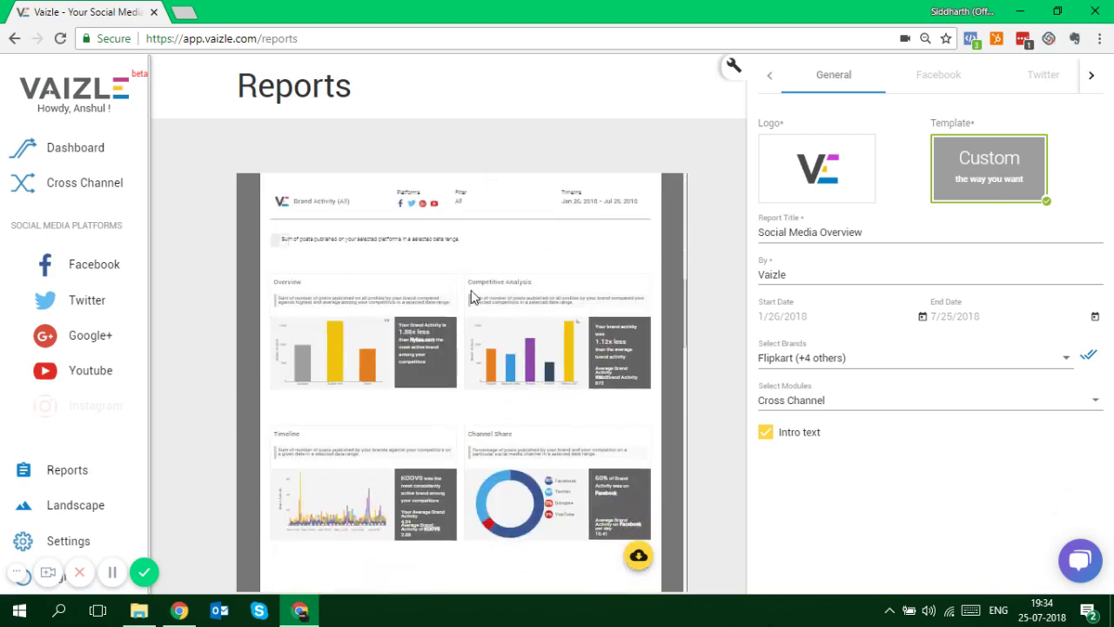
Highlight the Competitive Analysis description in the preview and switch the report's intro text off and on again
mouse_move(486, 296)
left_mouse_down()
mouse_move(574, 302)
mouse_move(498, 299)
left_mouse_up()
left_click(579, 312)
left_click(484, 301)
left_click(766, 433)
left_click(765, 432)
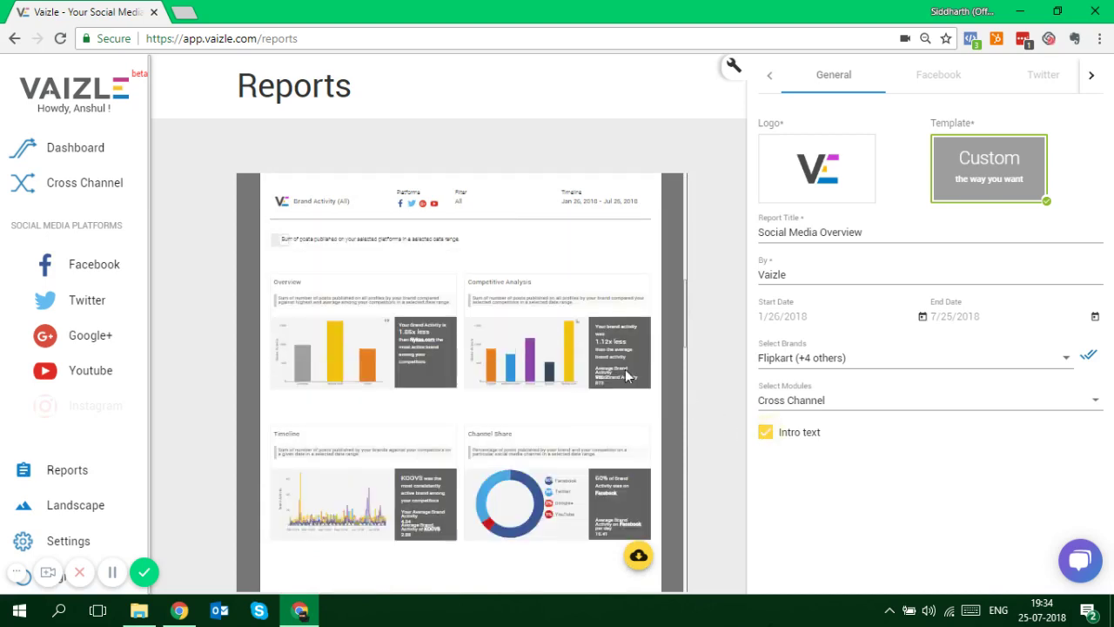
Read the Competitive Analysis and Channel Share descriptions on the cross-channel Brand Activity page
triple_click(477, 298)
left_click(578, 313)
left_click_drag(567, 303, 495, 295)
left_click(566, 279)
scroll(533, 342, "down", 1)
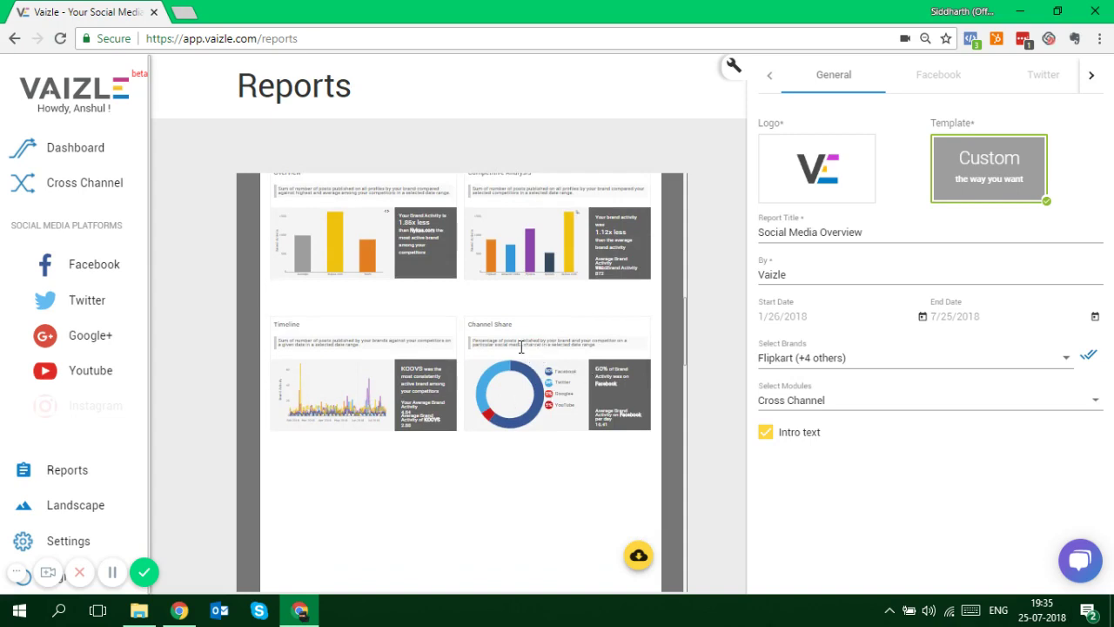
triple_click(520, 346)
left_click(595, 348)
Open the Cross Channel report settings and expand the options for Brand Activity (All)
left_click(1093, 83)
left_click(1093, 84)
left_click(1093, 83)
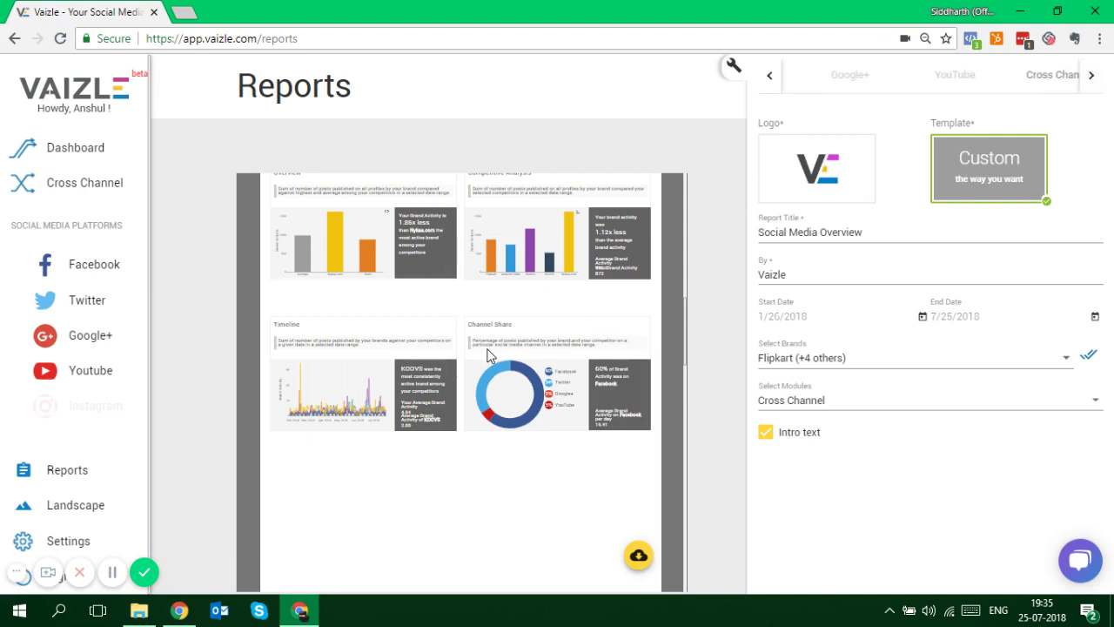
left_click(1053, 84)
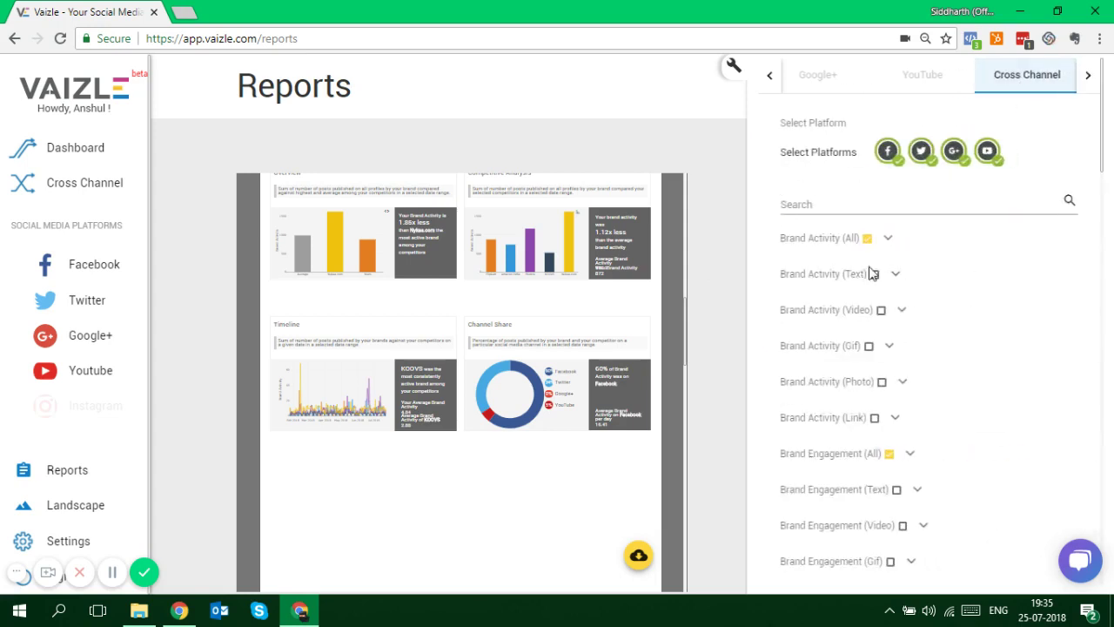
scroll(597, 342, "up", 4)
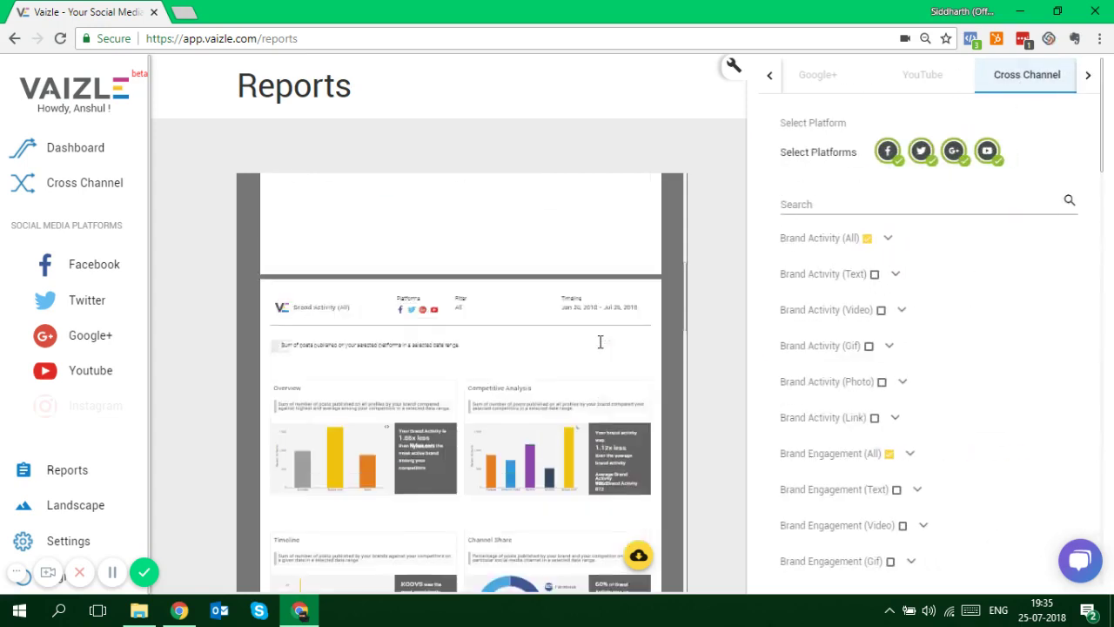
scroll(600, 342, "down", 5)
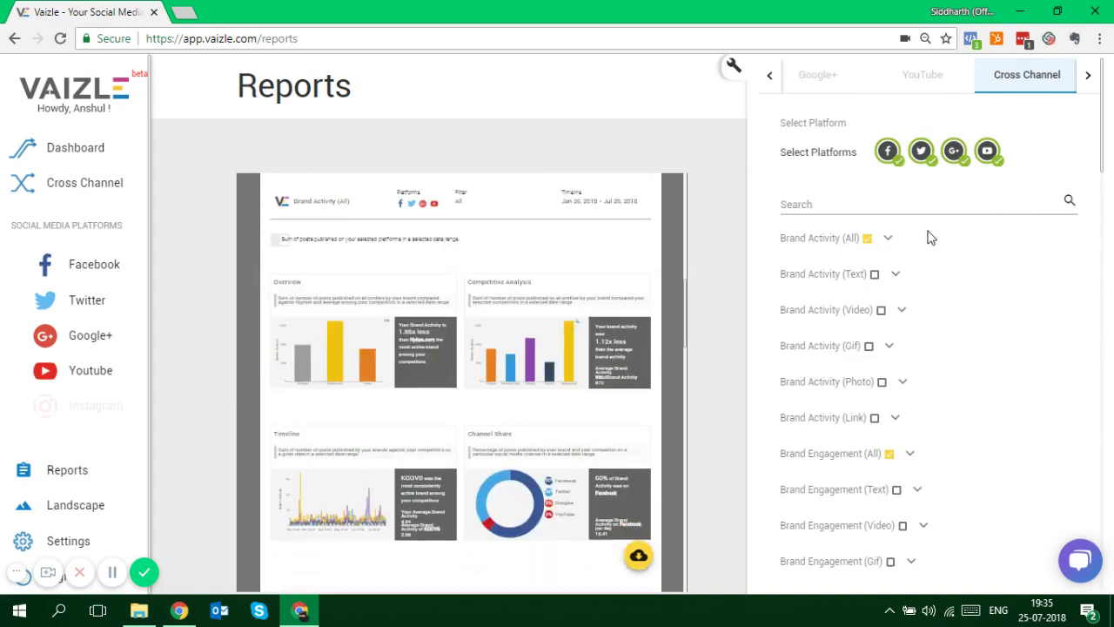
left_click(884, 238)
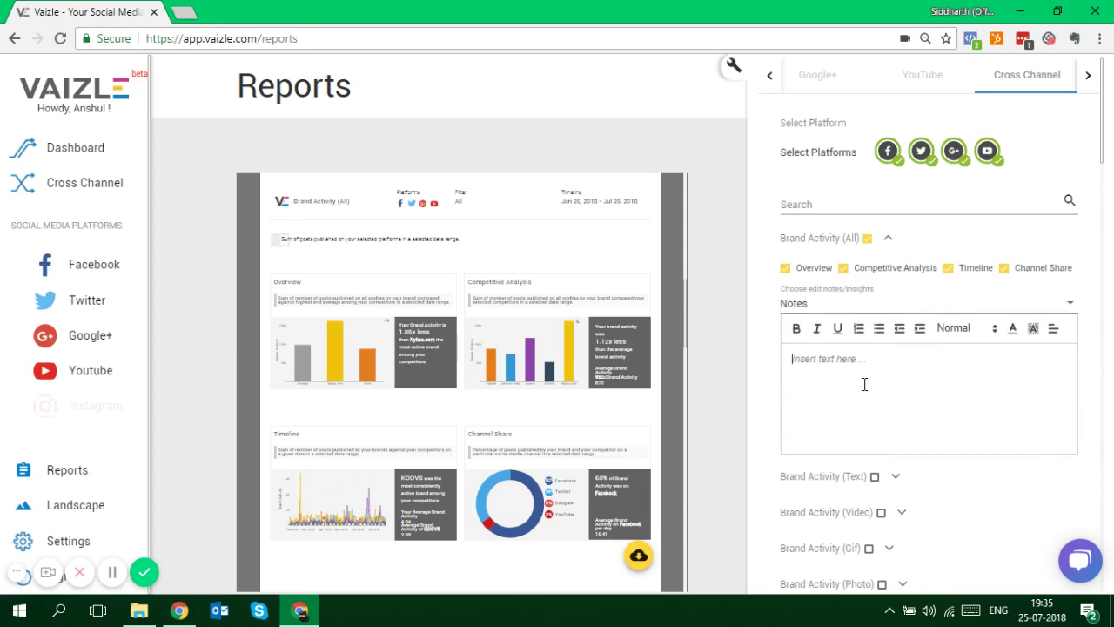
Add the note "This is an amazing report!" to Brand Activity (All) and check it in the preview
type("This is an amazing")
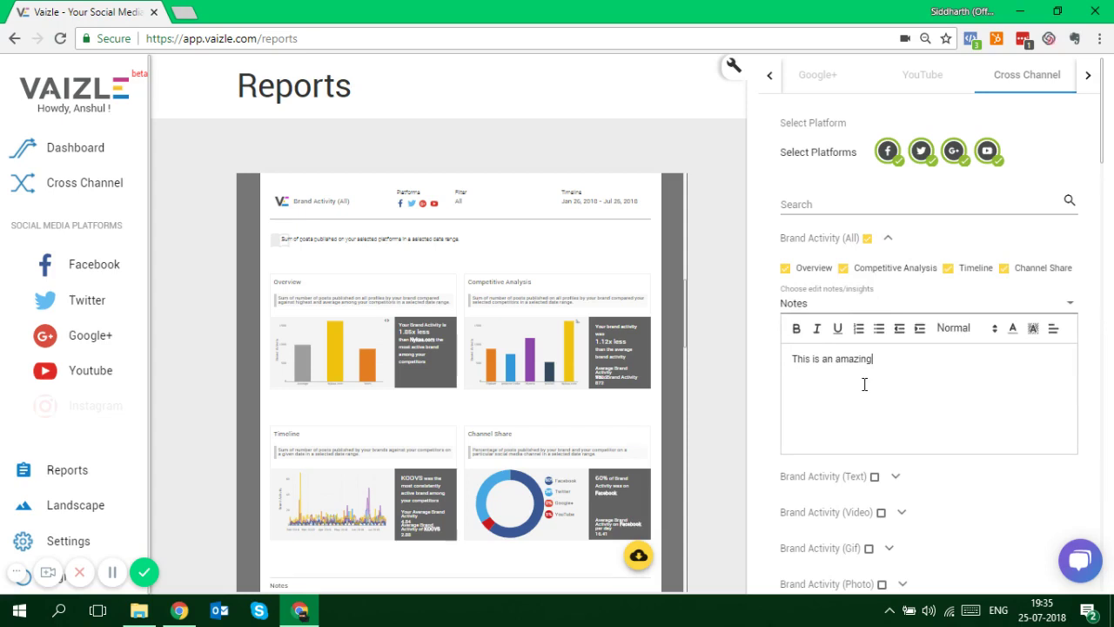
type("report@")
key("BackSpace")
type("!")
scroll(542, 331, "down", 1)
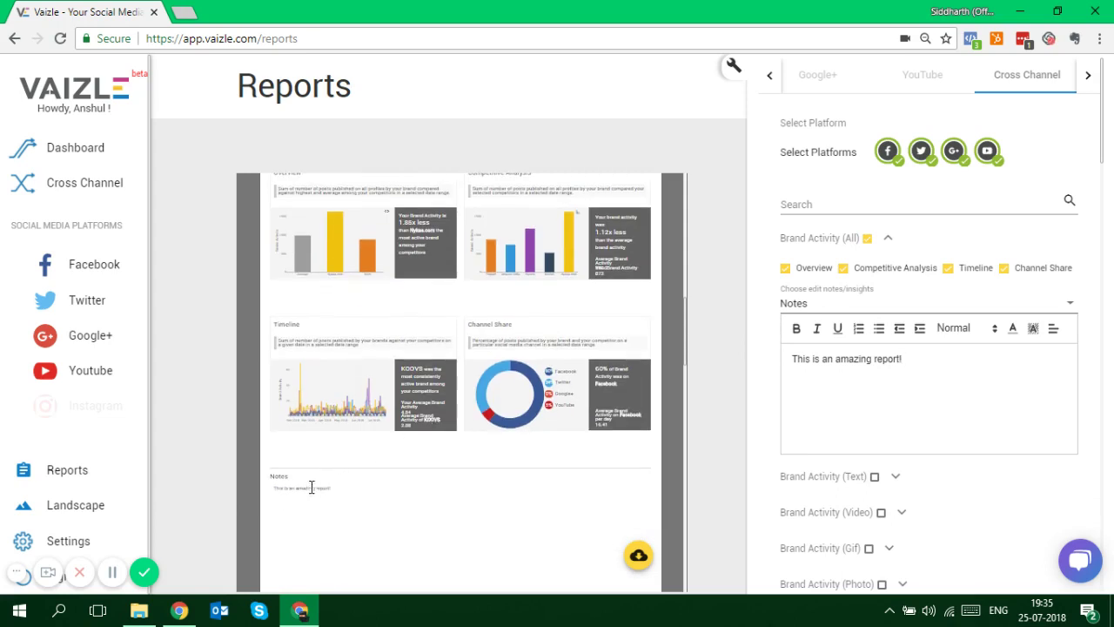
left_click_drag(273, 487, 323, 489)
left_click(353, 506)
scroll(470, 436, "up", 1)
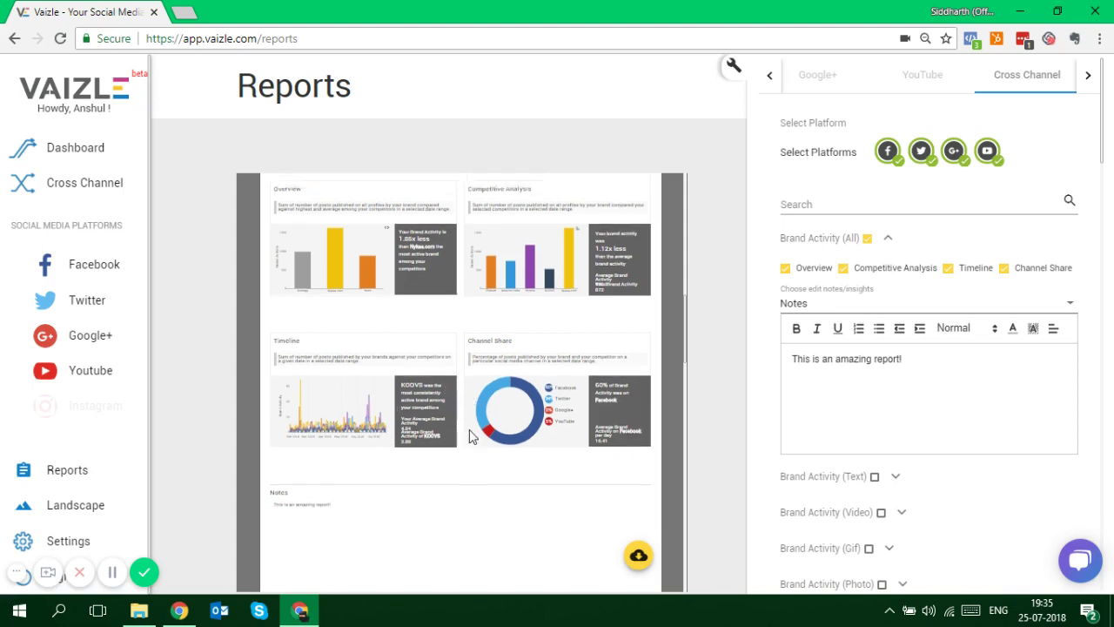
scroll(470, 436, "up", 2)
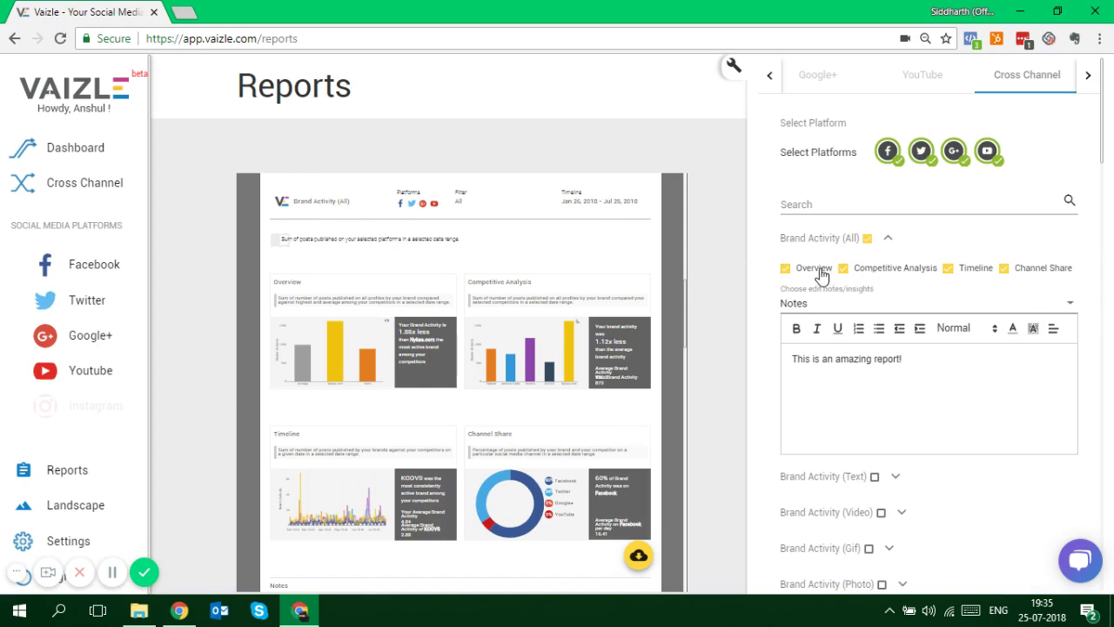
Exclude Channel Share from Brand Activity (All) and set its Timeline Insights to "The peaks in the graphs were because of a major festival."
left_click(1014, 275)
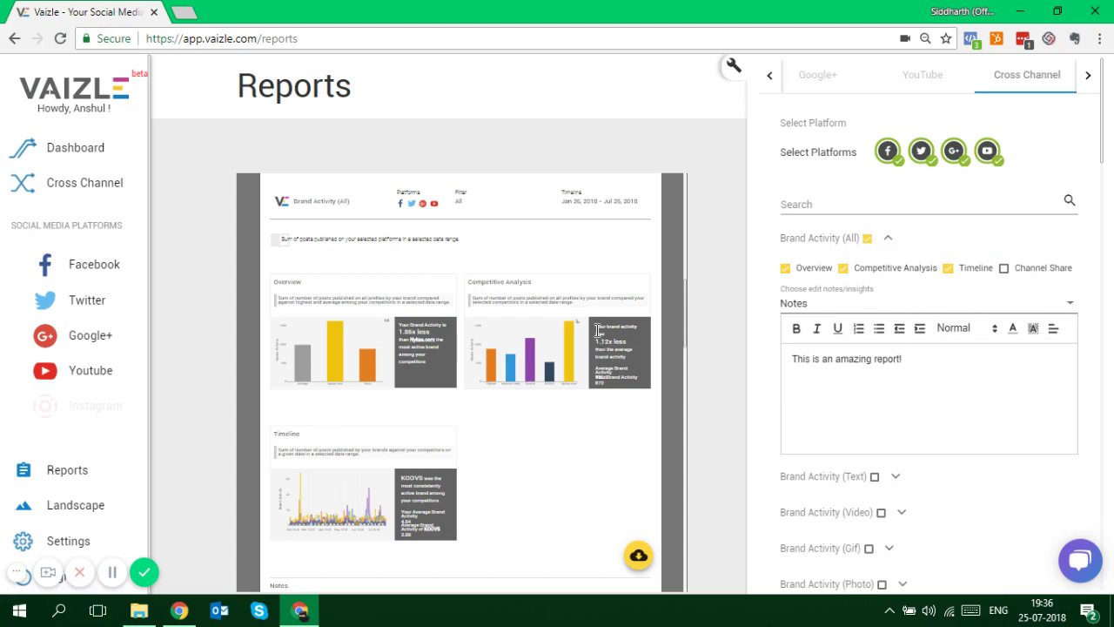
left_click_drag(623, 359, 642, 405)
left_click(869, 301)
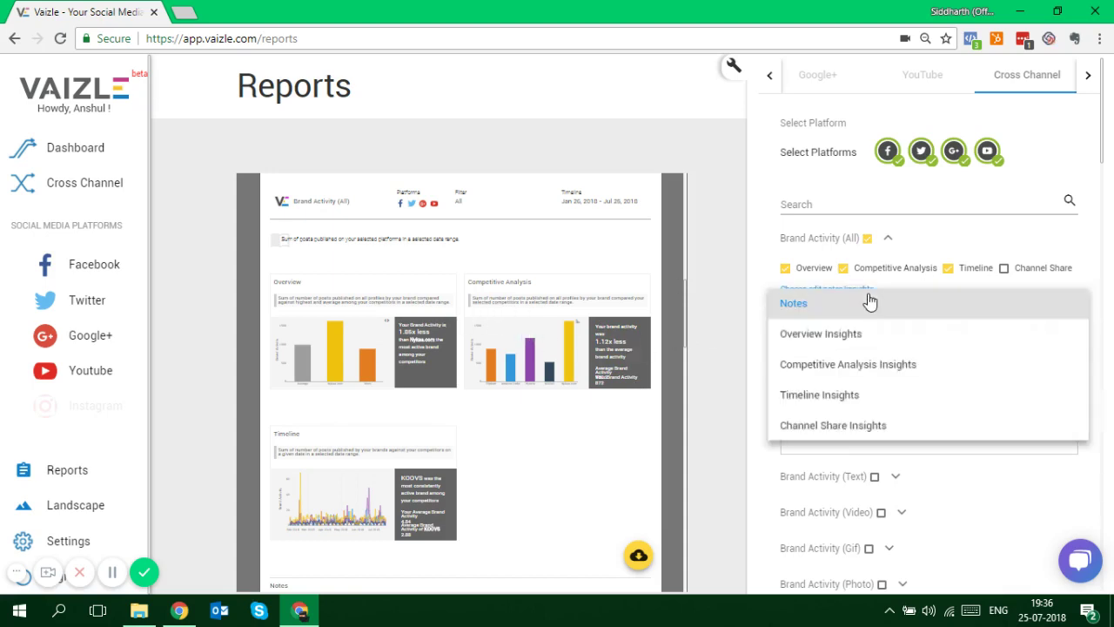
left_click(877, 398)
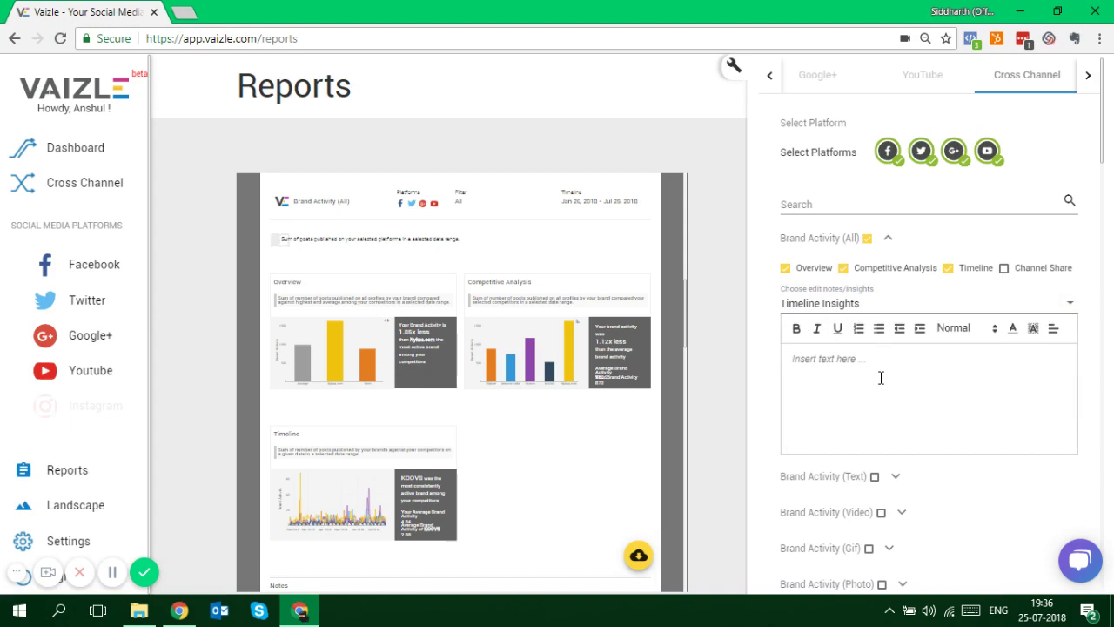
type("The peaks in t")
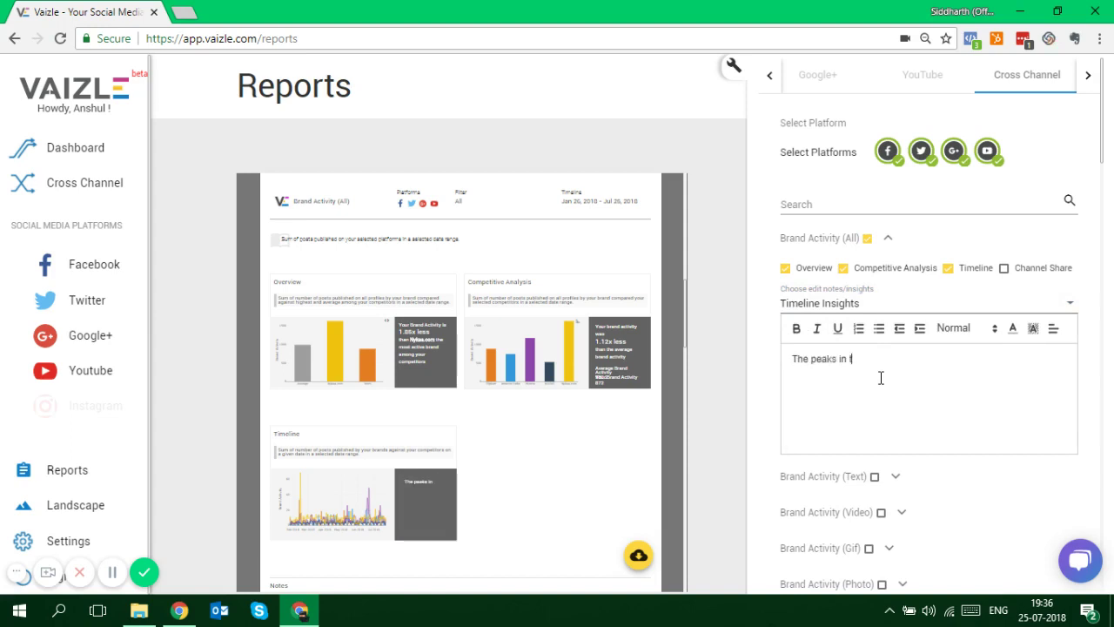
type("he graphs were because ")
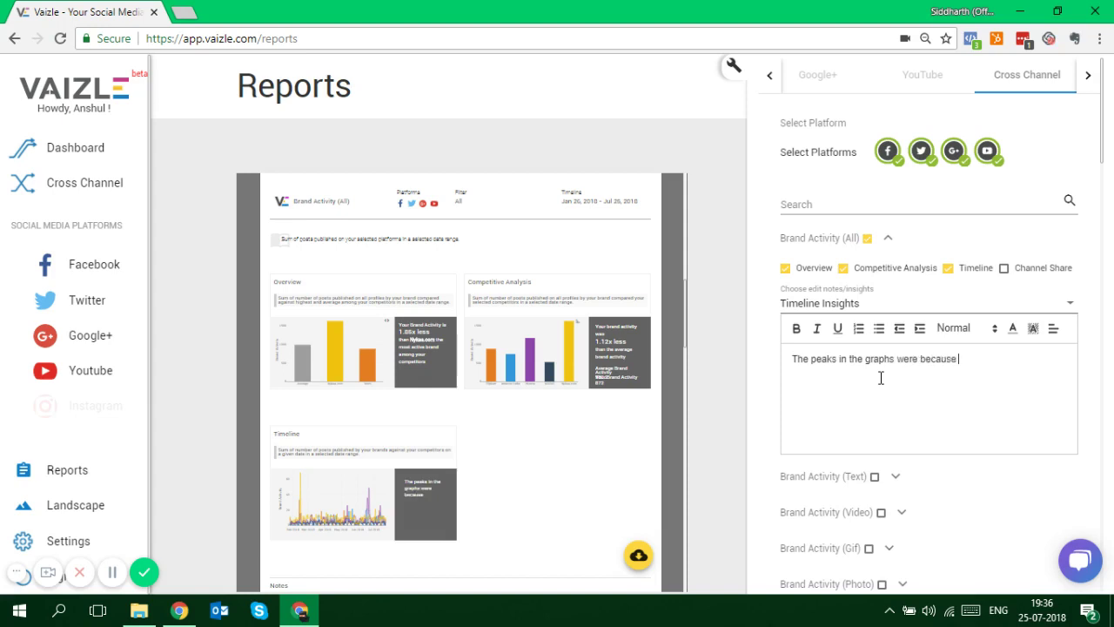
type("of a major festival.")
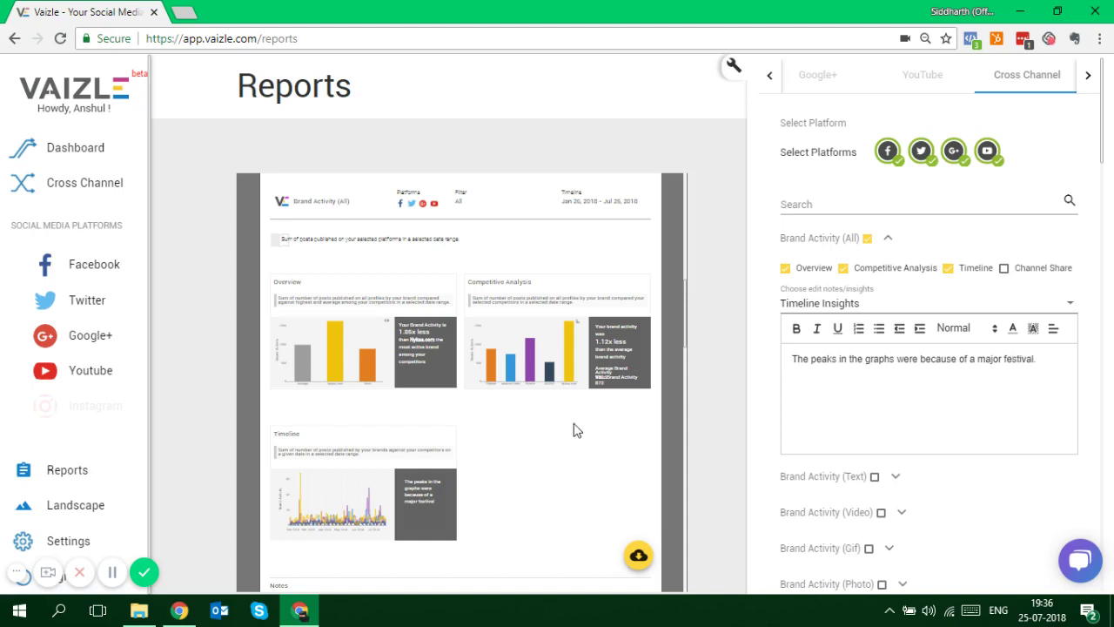
scroll(573, 429, "down", 1)
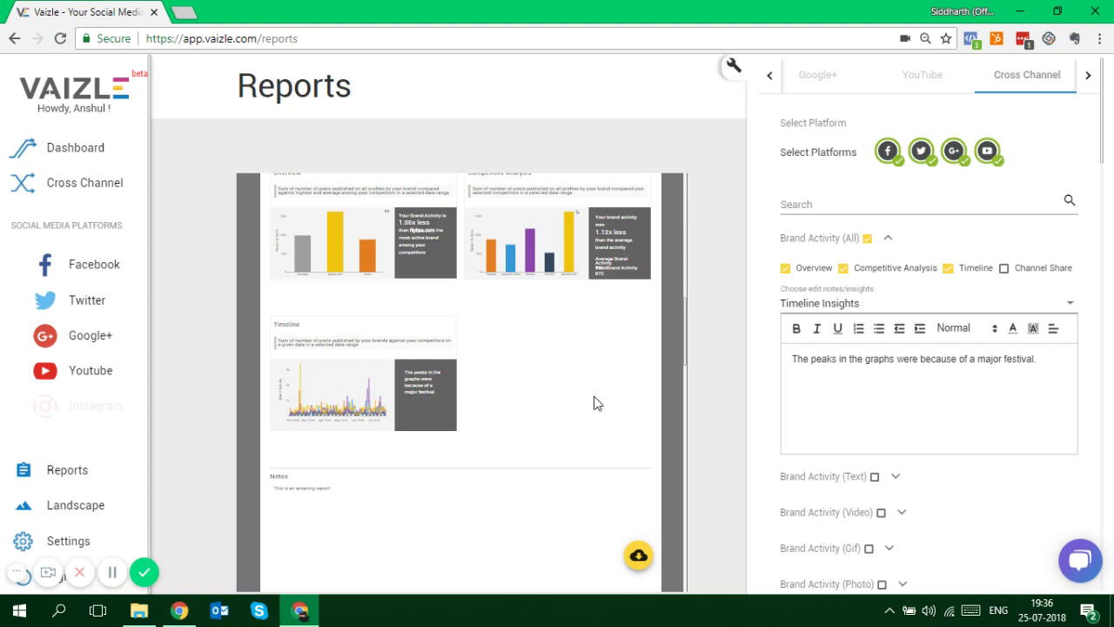
scroll(597, 403, "down", 10)
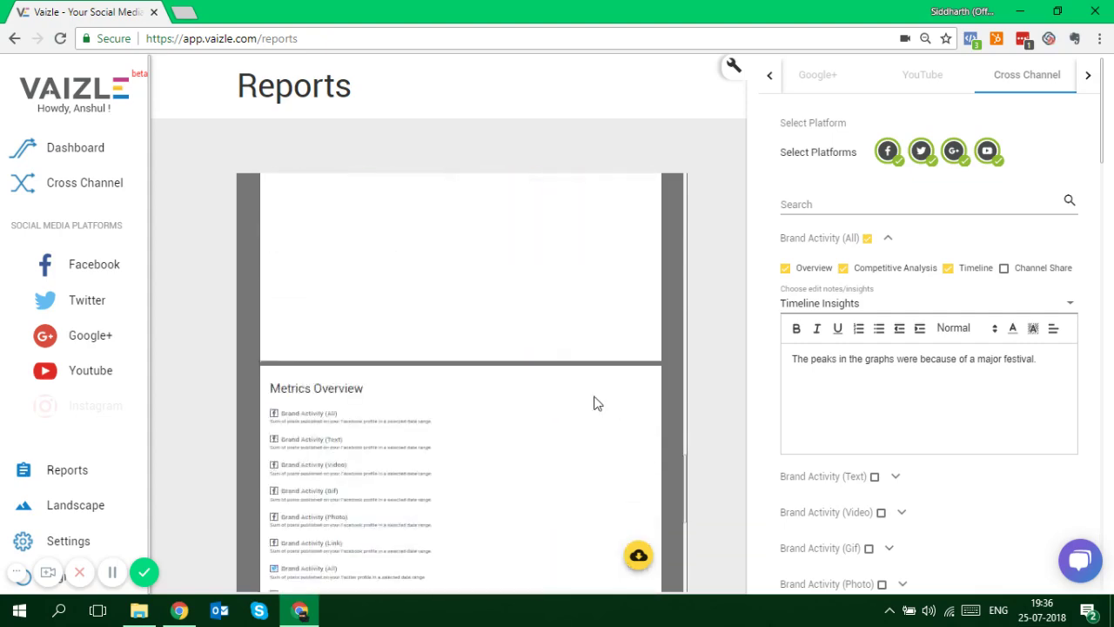
scroll(597, 403, "up", 5)
scroll(597, 403, "down", 2)
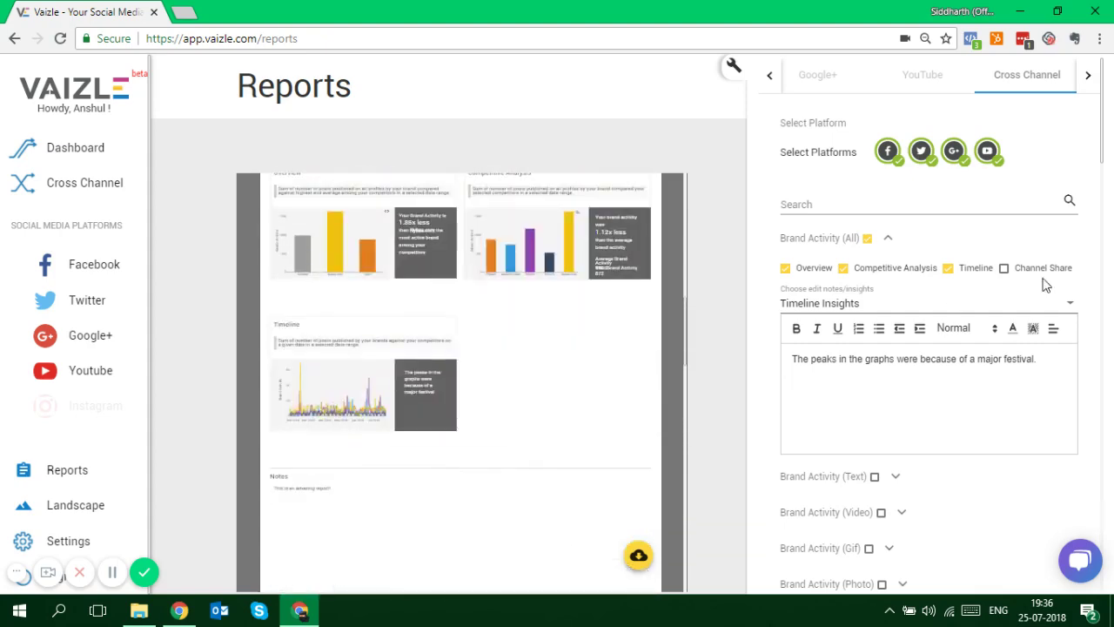
Collapse the Brand Activity (All) options, add the Brand Activity (Video) metric to the report and view its page in the preview
left_click(889, 241)
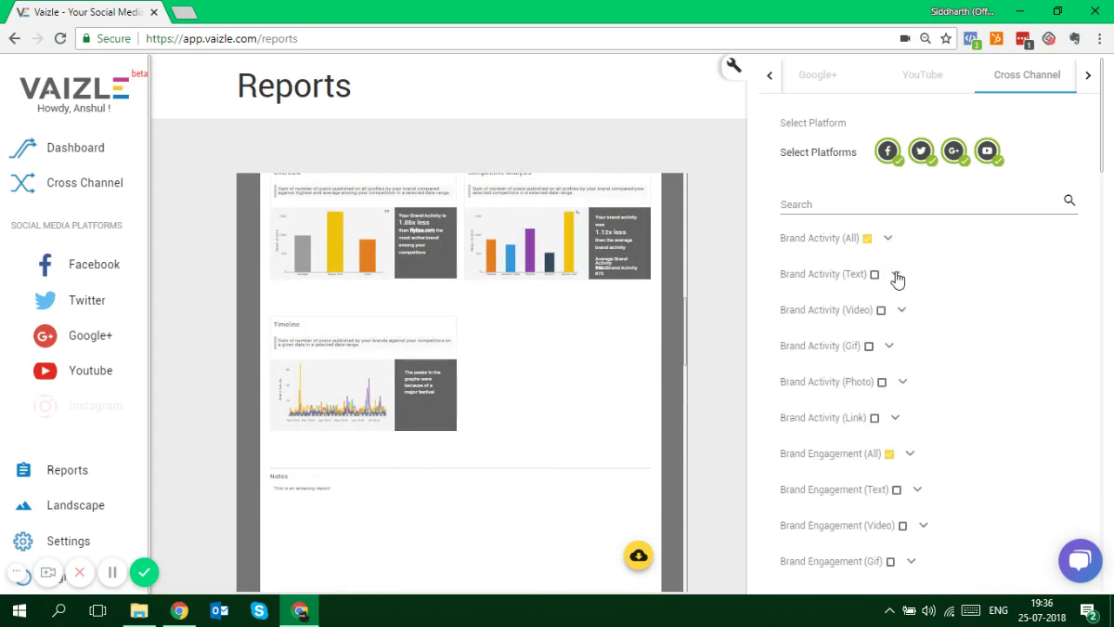
left_click(896, 275)
left_click(896, 275)
scroll(613, 293, "down", 5)
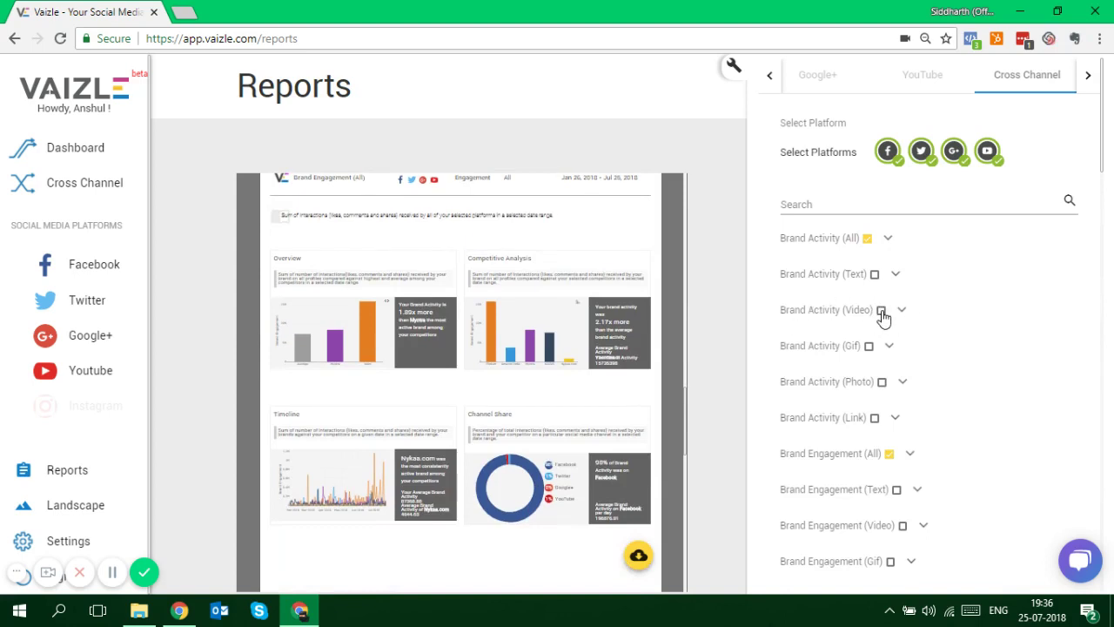
scroll(654, 362, "up", 5)
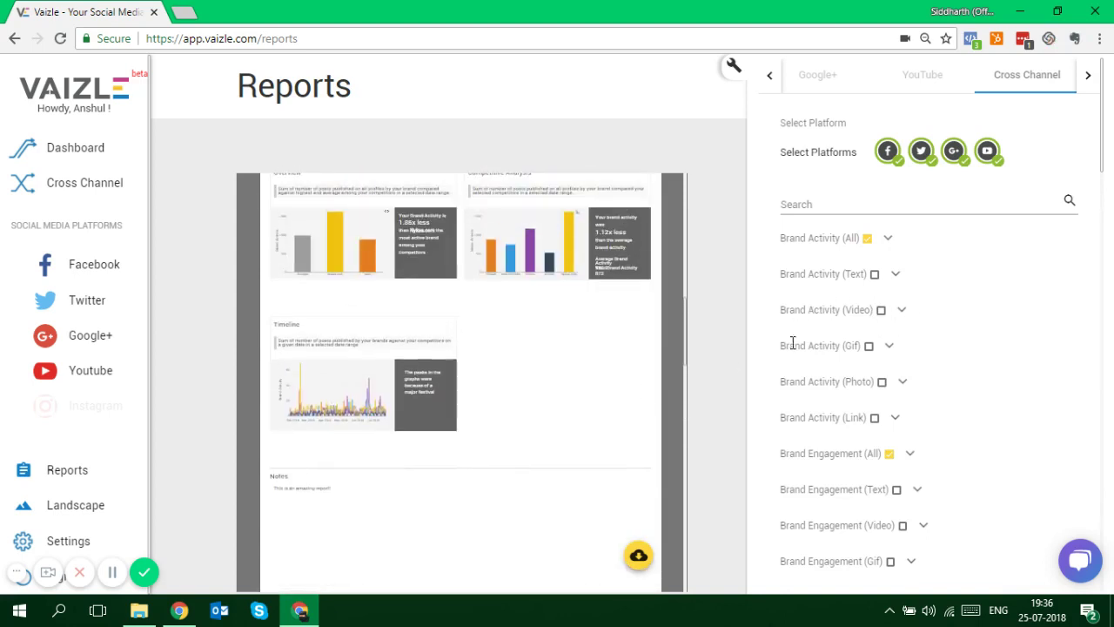
left_click(881, 310)
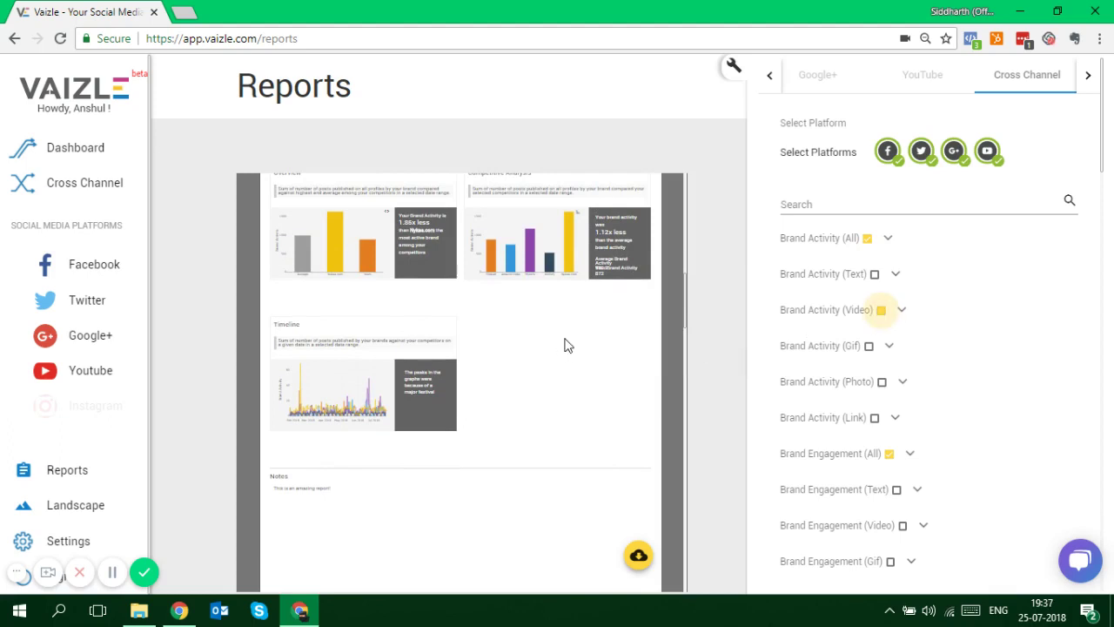
scroll(565, 347, "down", 5)
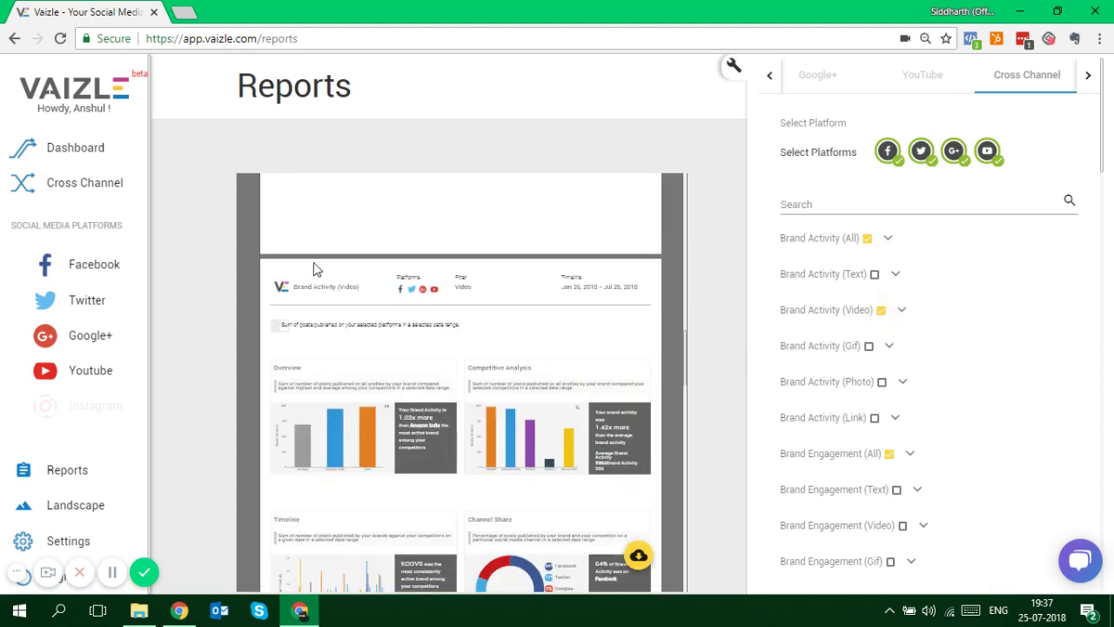
Exclude Google+ from the report's Cross Channel platforms, check the updated preview up to its cover page and close the report settings
scroll(374, 288, "down", 1)
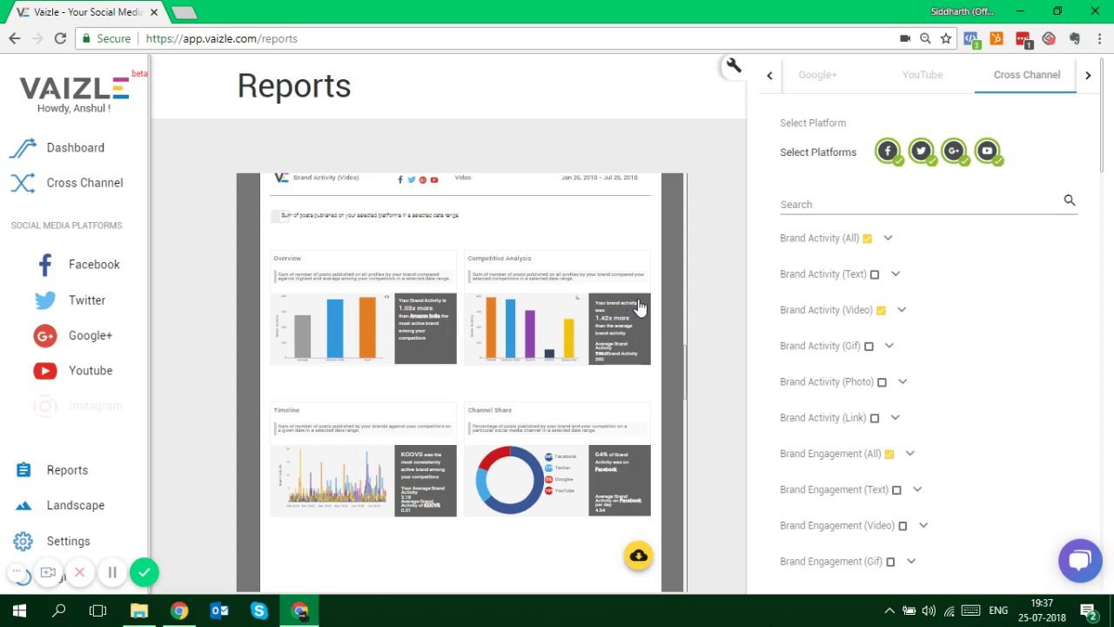
left_click(954, 151)
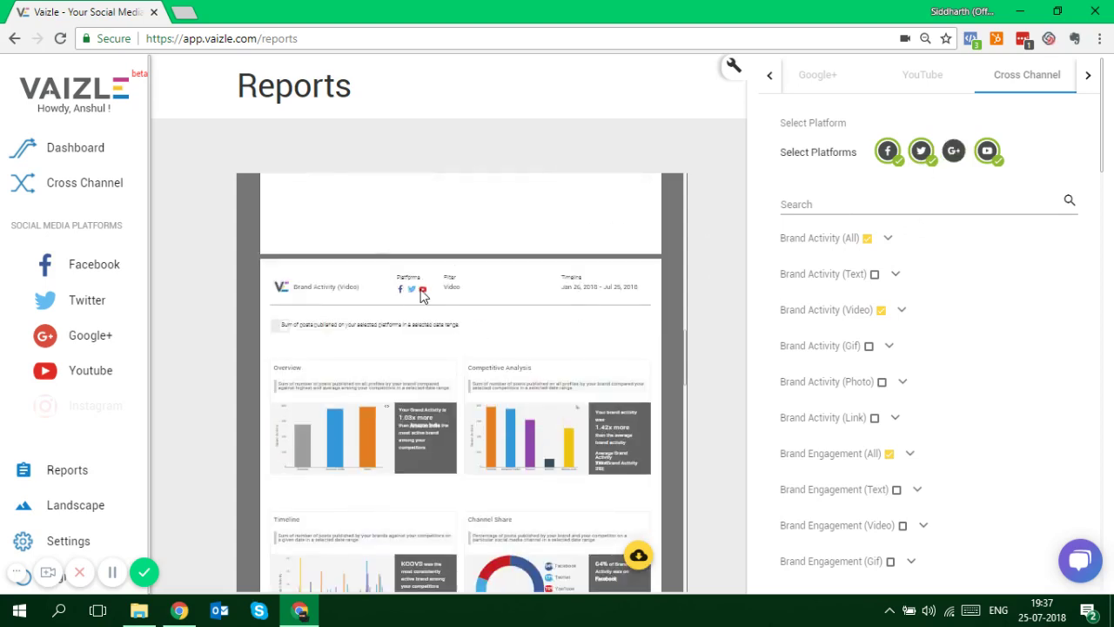
scroll(499, 367, "up", 5)
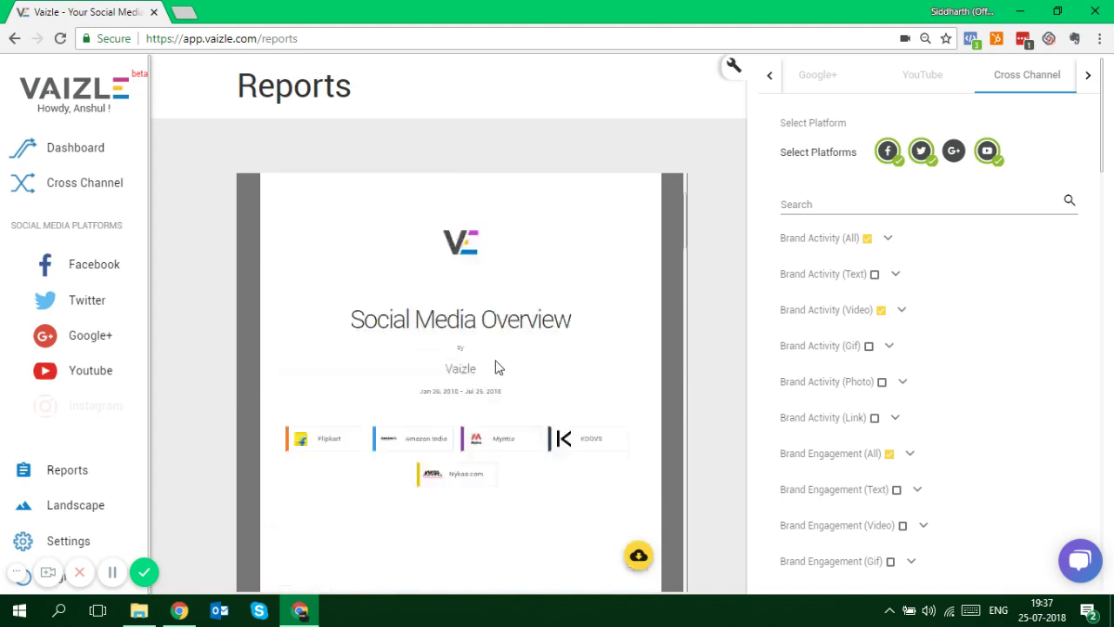
scroll(498, 367, "up", 2)
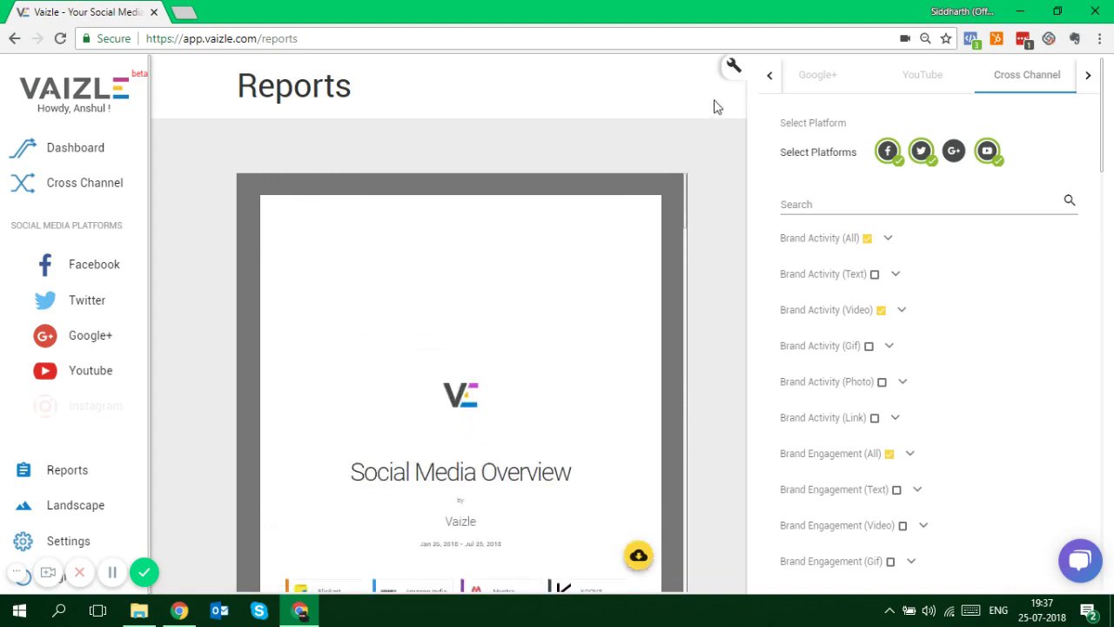
left_click(730, 77)
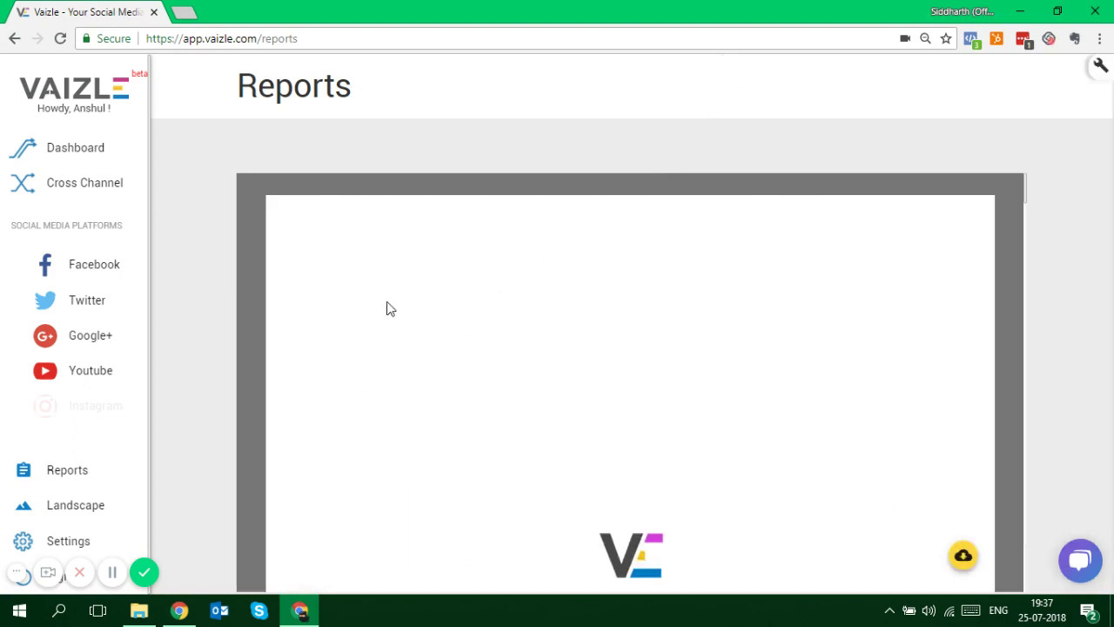
Open the Landscape brand list and view Flipkart's editable brand details without changing them
left_click(98, 502)
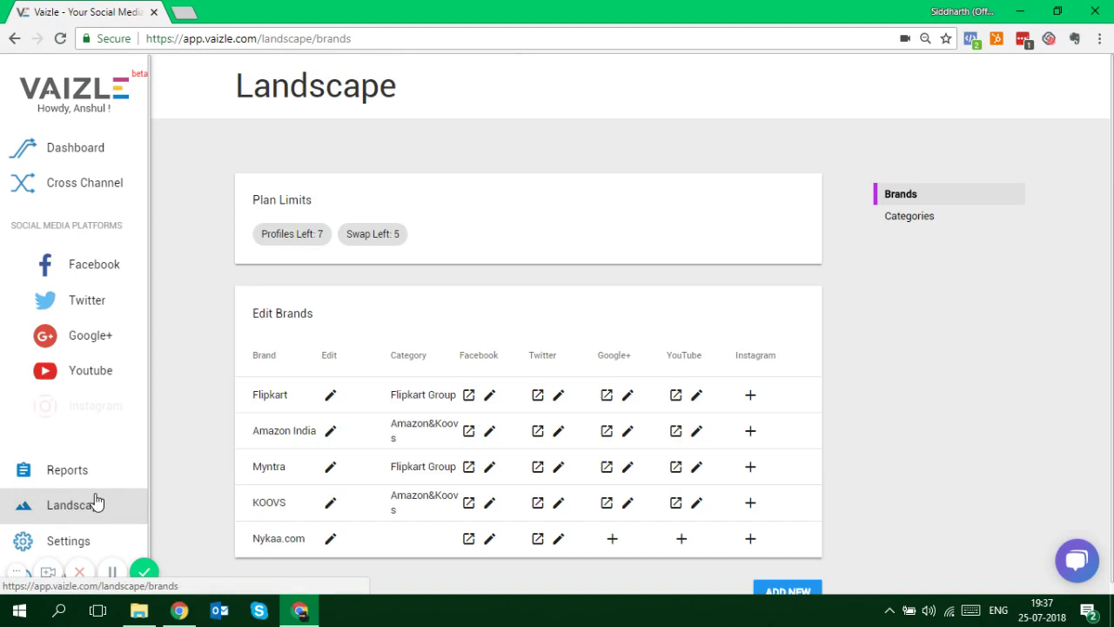
left_click(331, 396)
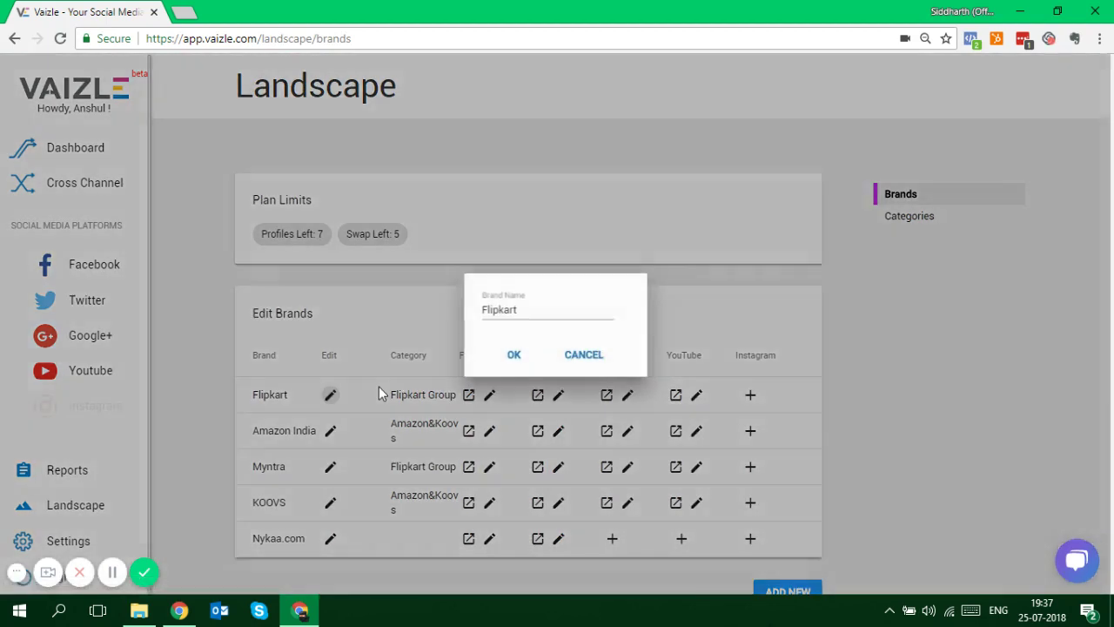
left_click(564, 355)
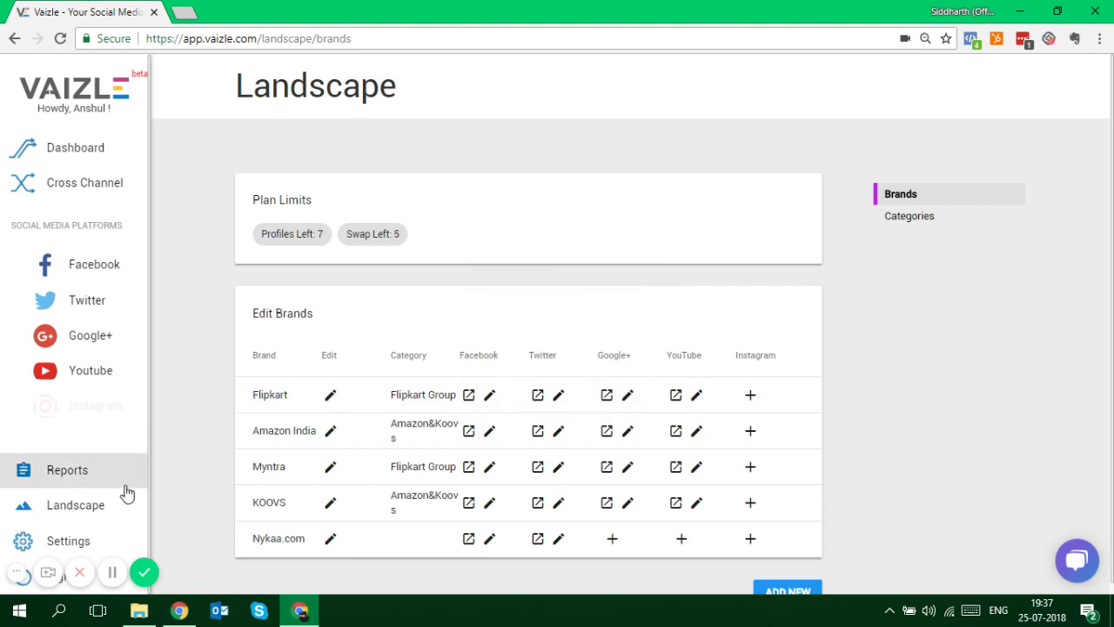
Set Amazon India as the Self brand in the Landscape and check the brand selection on the Dashboard
scroll(296, 427, "down", 1)
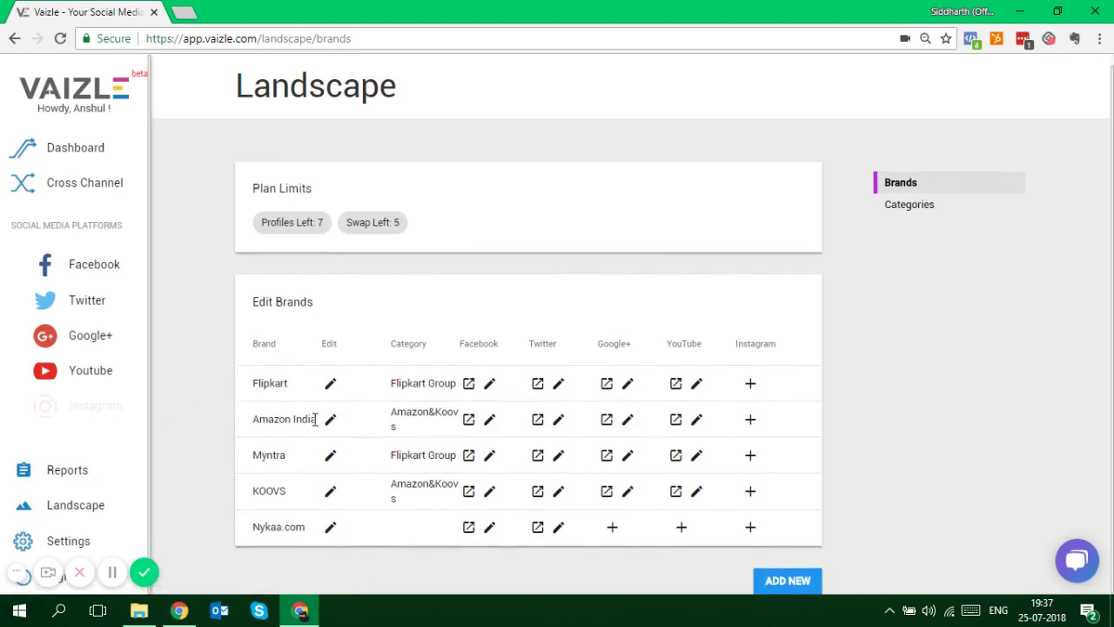
left_click(332, 421)
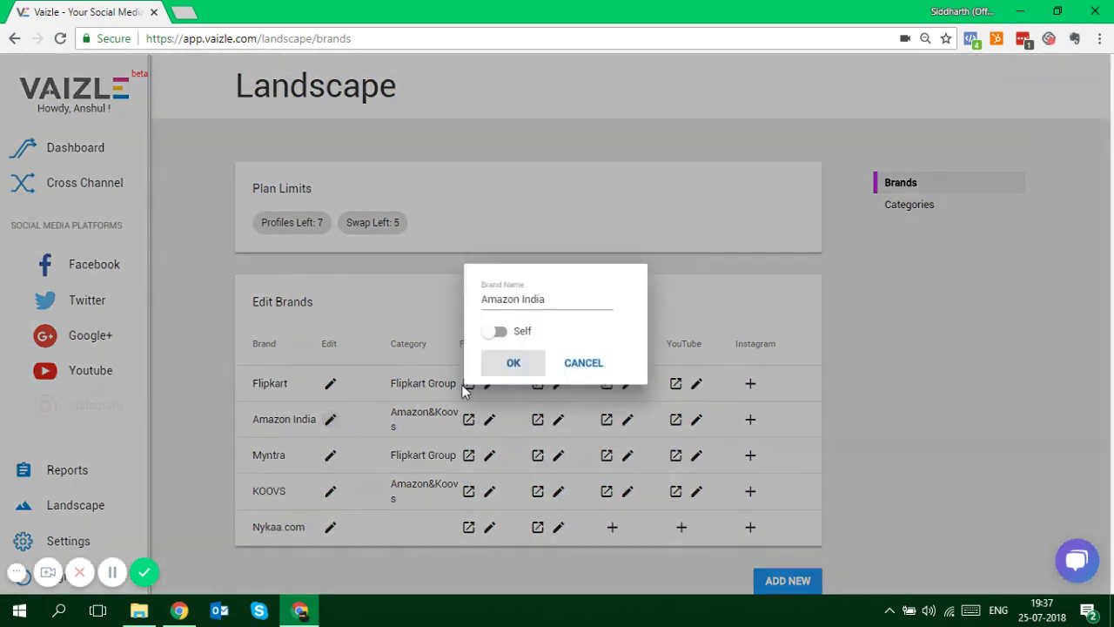
left_click(498, 334)
left_click(516, 364)
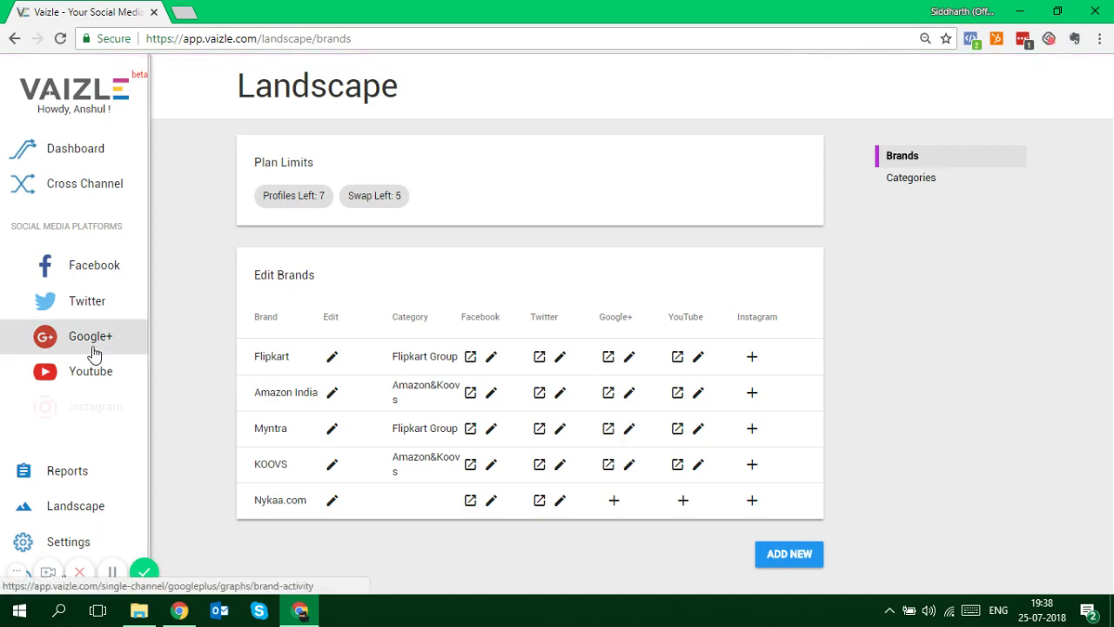
left_click(124, 164)
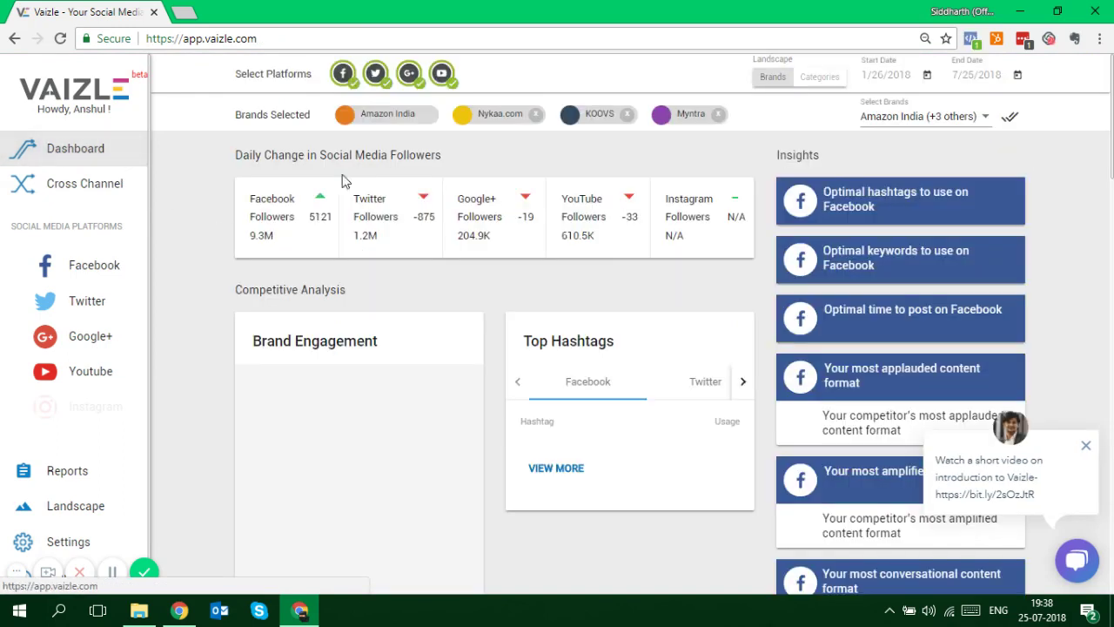
double_click(265, 115)
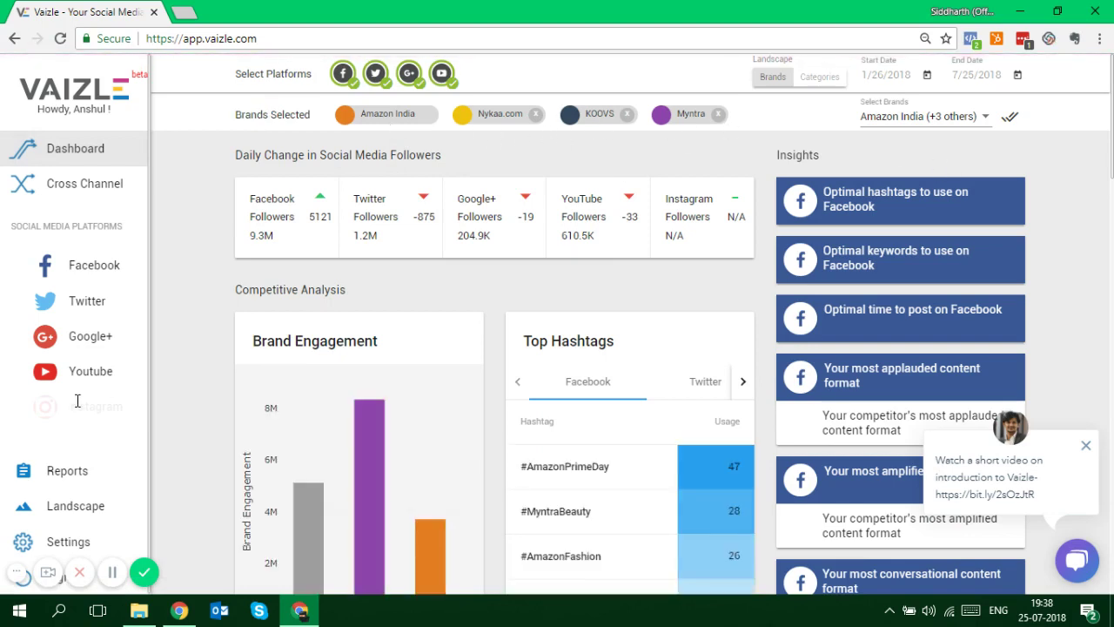
Examine the available UTC offsets in the Timezone settings without changing the selection and return to the Dashboard
left_click(117, 544)
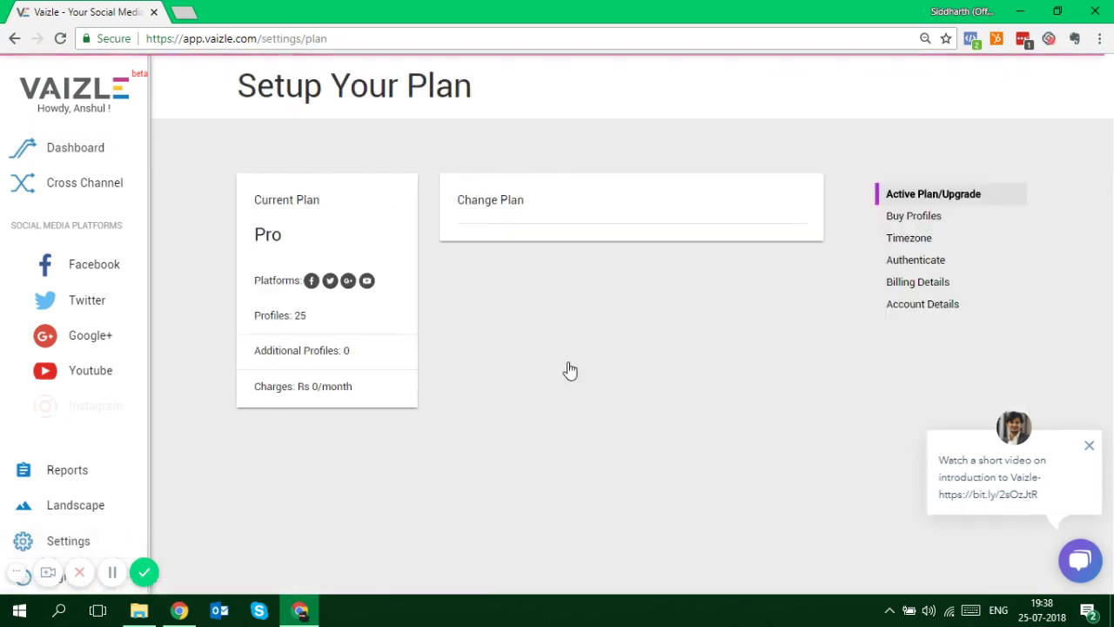
left_click(892, 246)
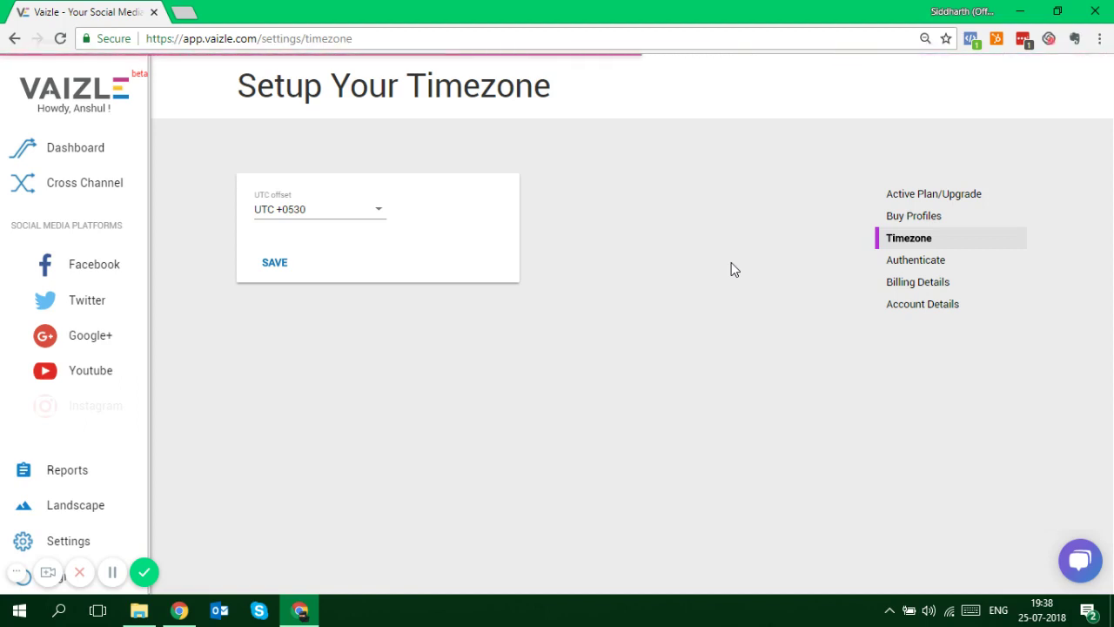
left_click(325, 218)
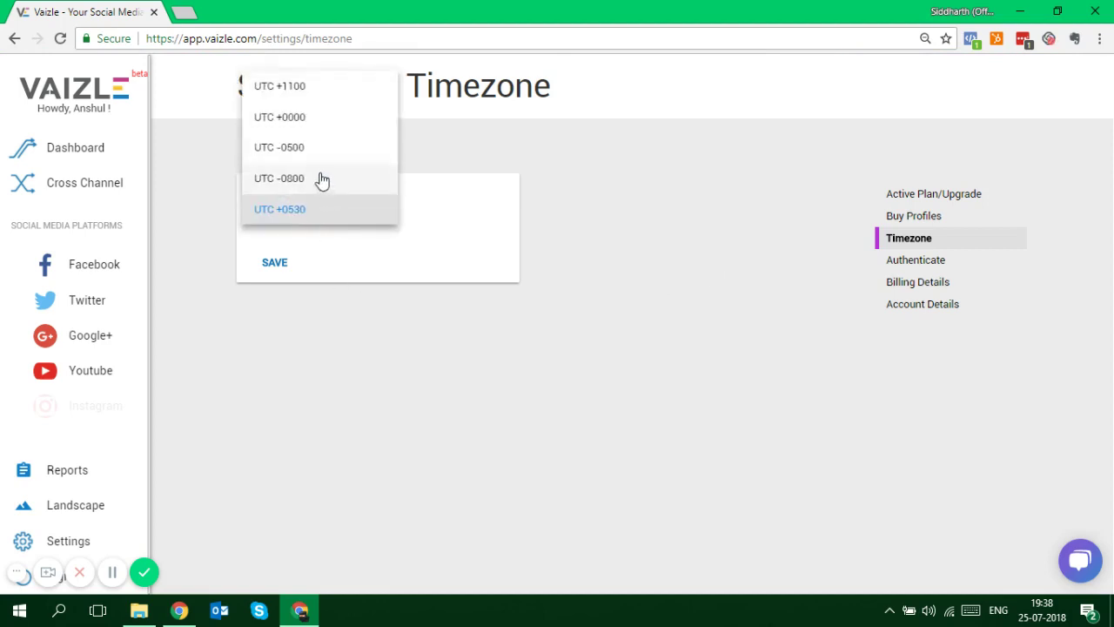
left_click(504, 163)
left_click(351, 222)
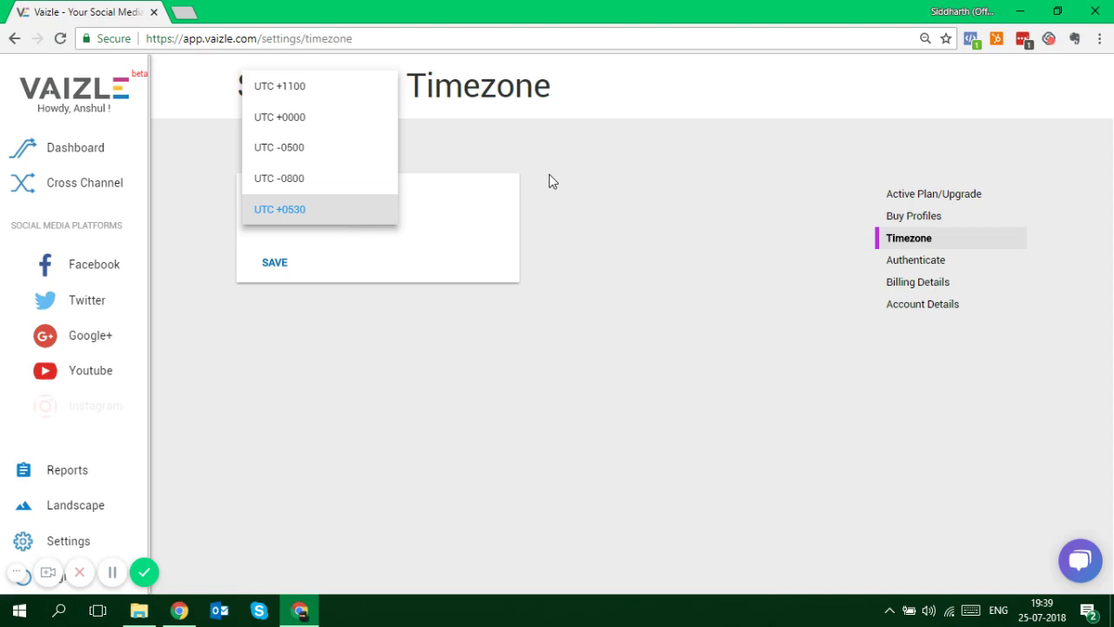
left_click(549, 174)
left_click(319, 224)
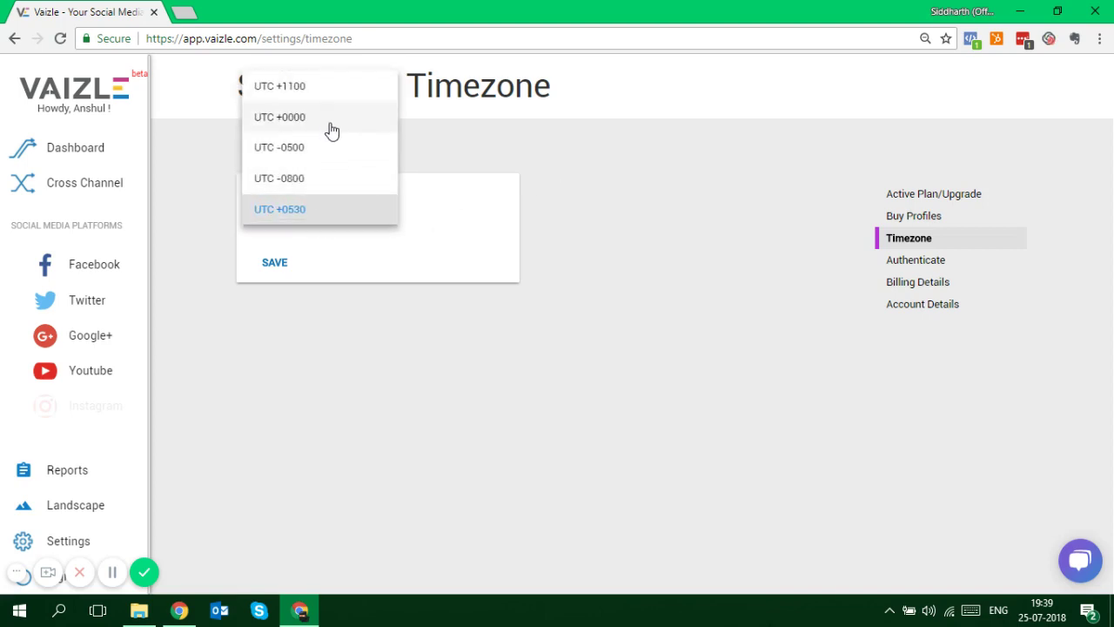
left_click(316, 234)
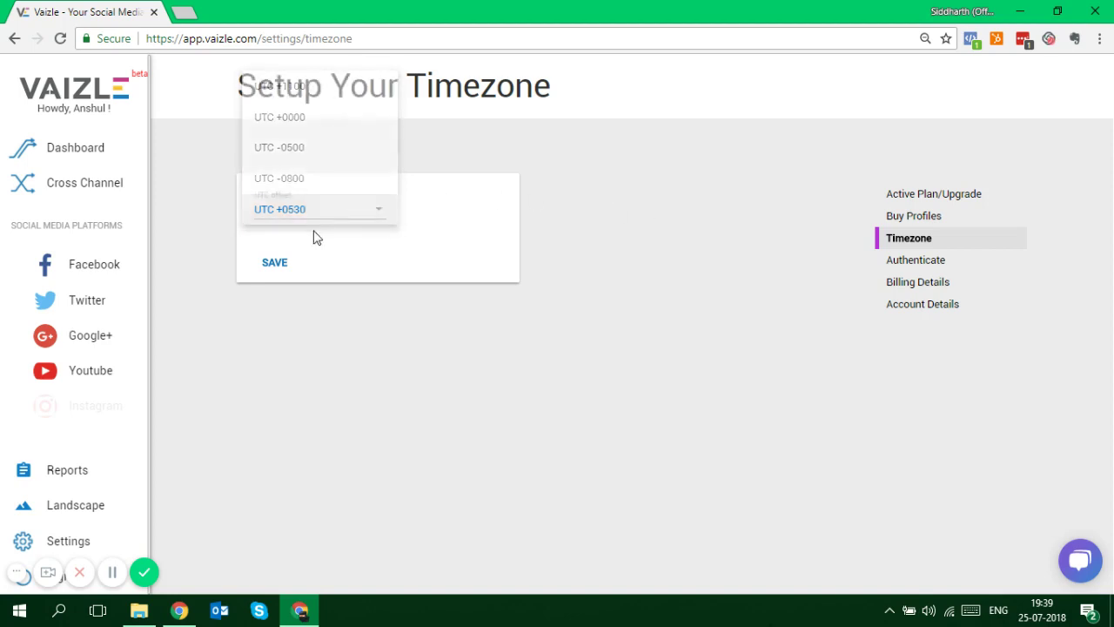
left_click(313, 226)
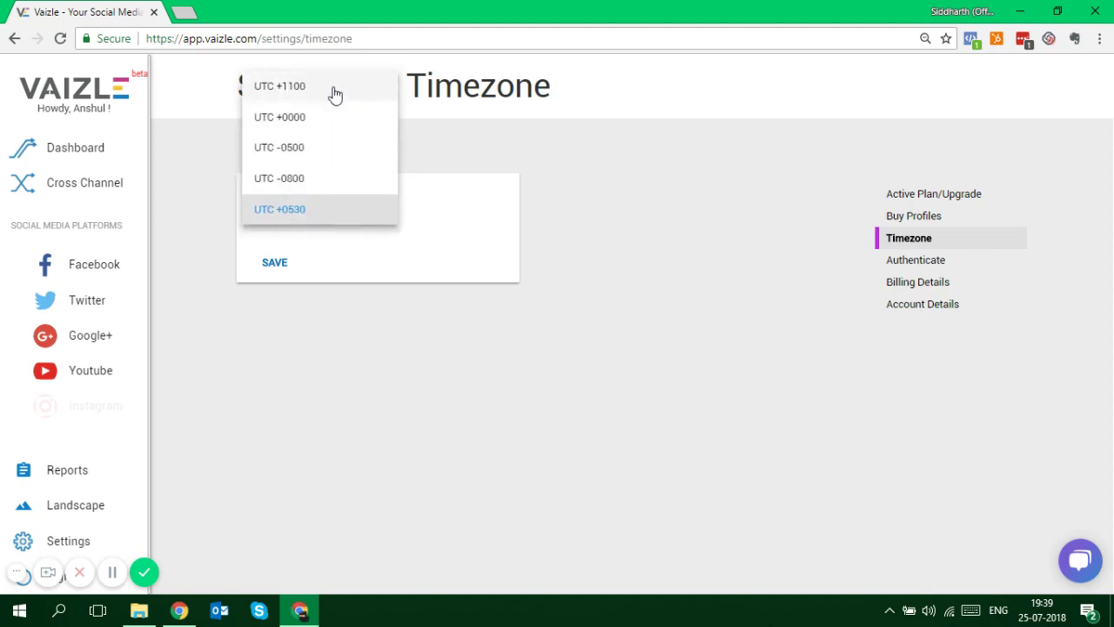
left_click(499, 167)
left_click(328, 212)
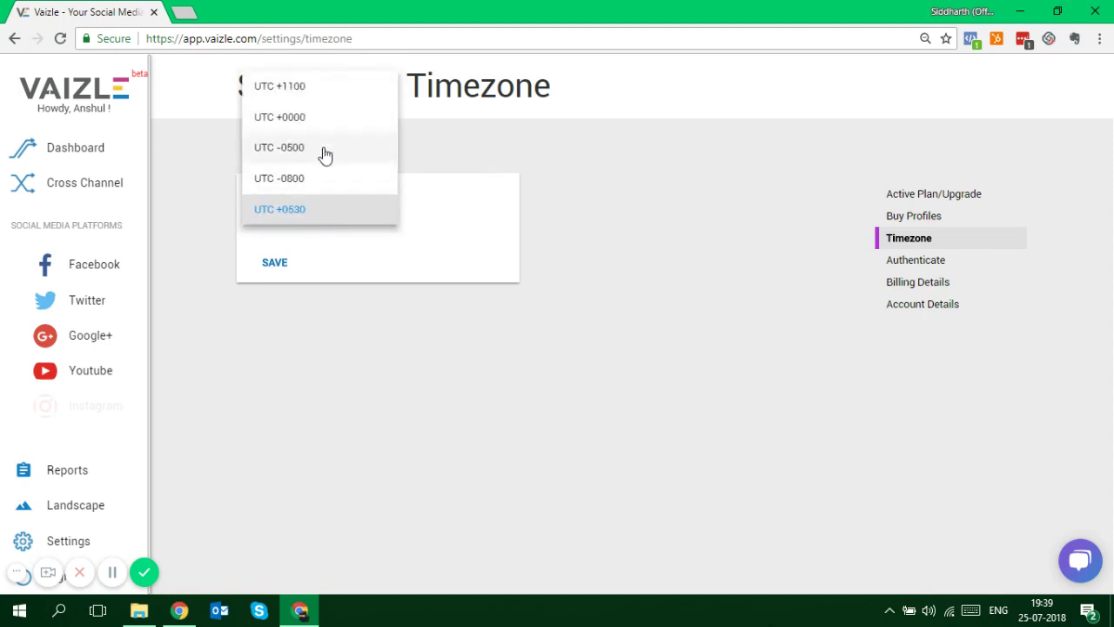
left_click(575, 185)
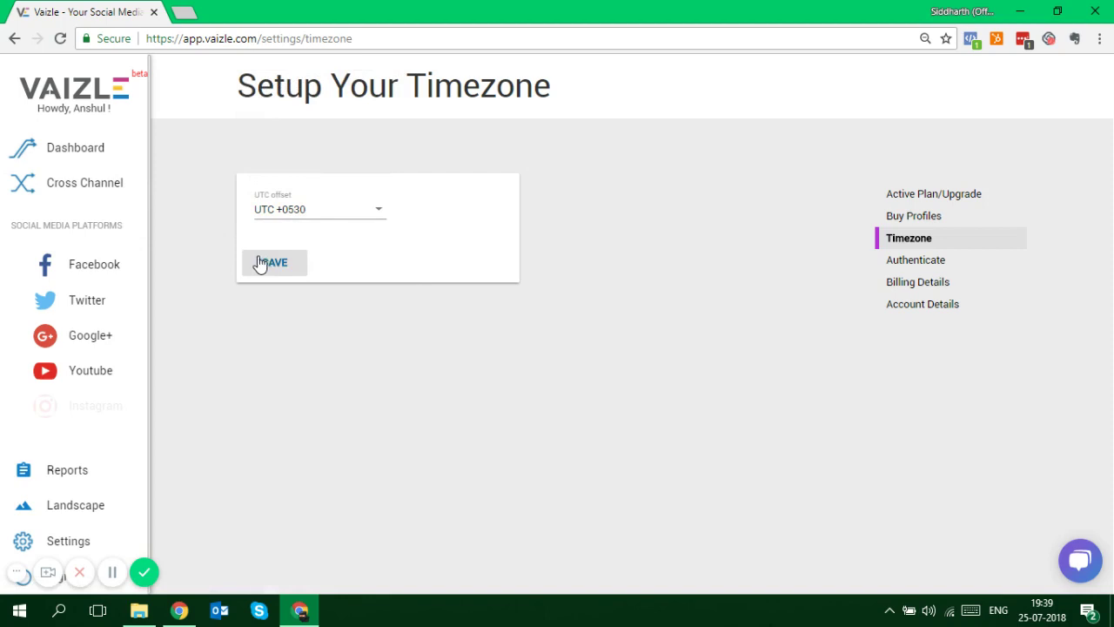
left_click(94, 144)
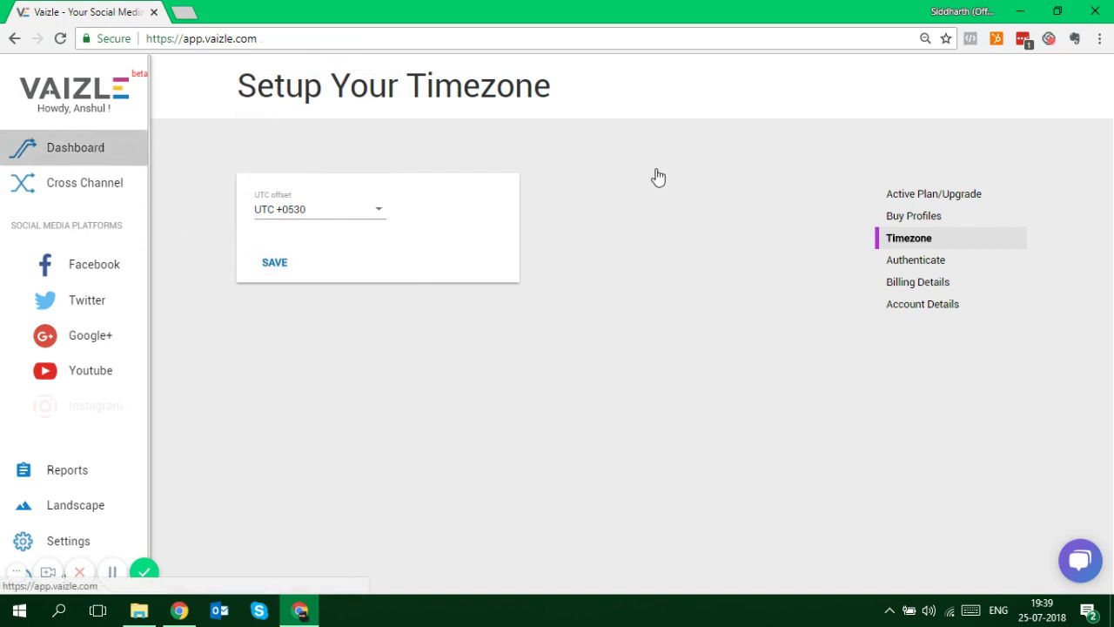